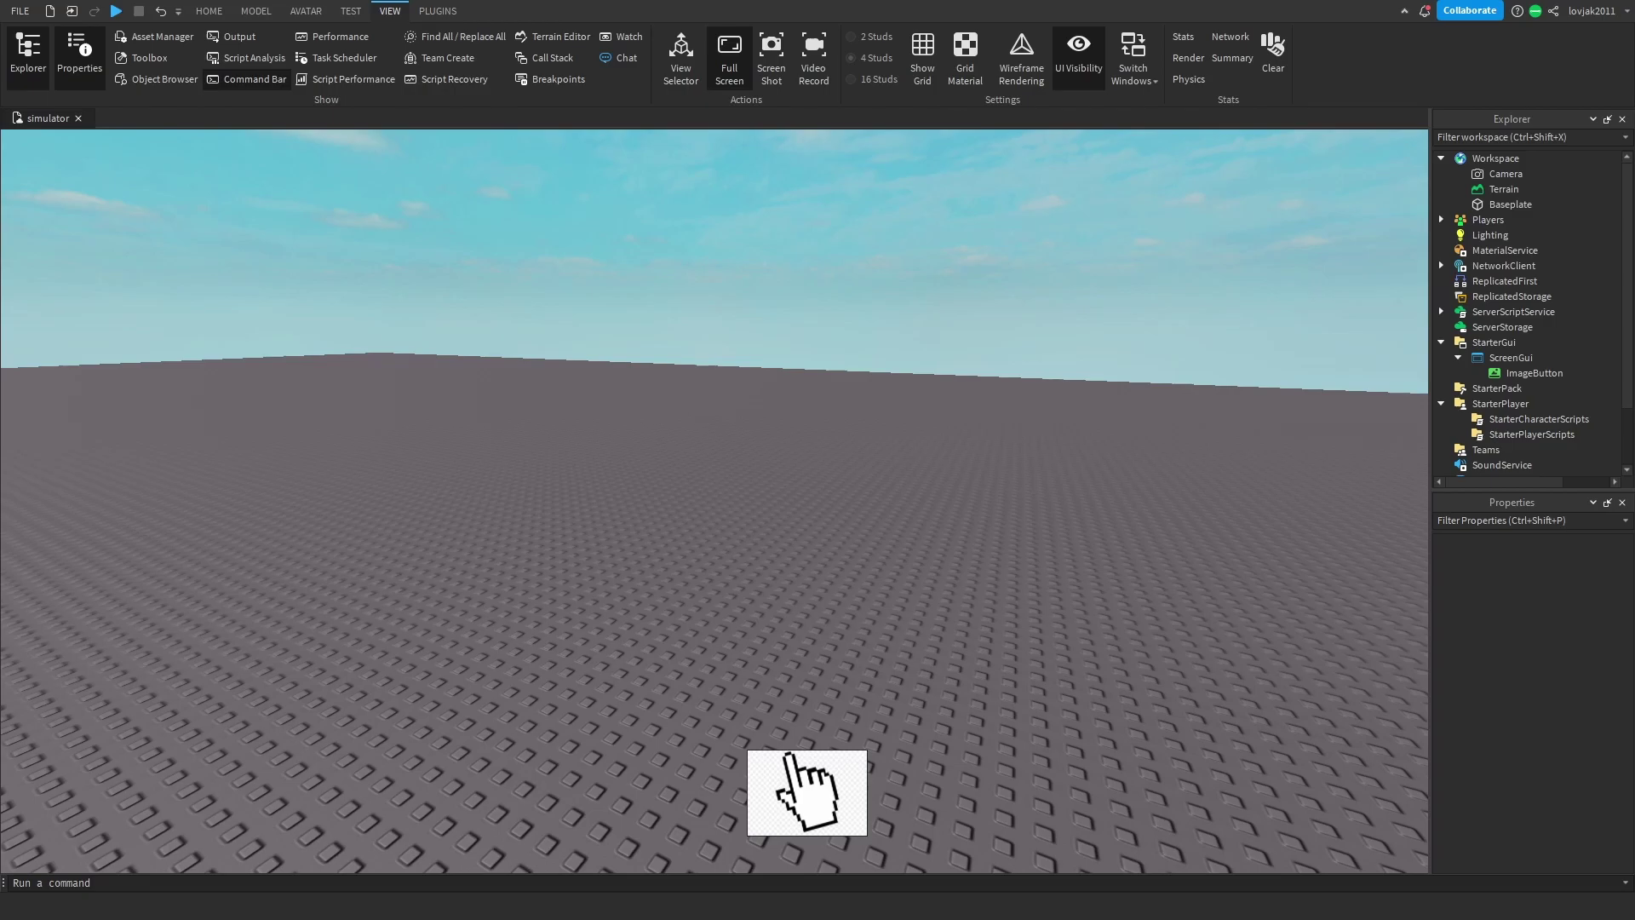
- Select the hand ImageButton in the Explorer, after dismissing ScreenGui's stray insert list
click(1534, 372)
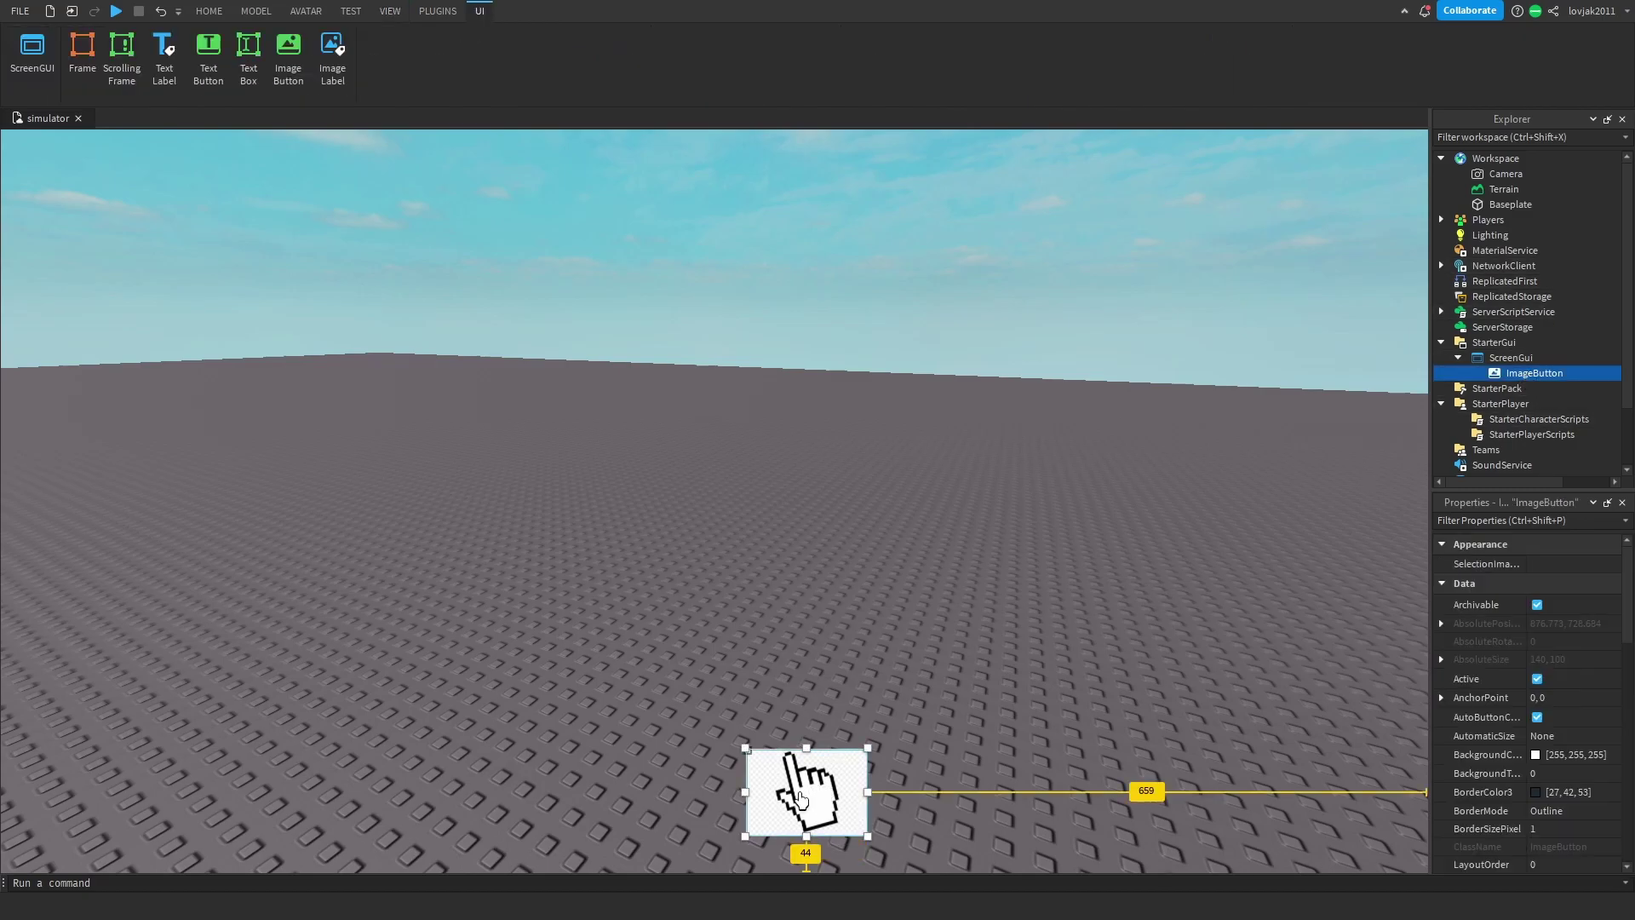
mouse_move(801, 799)
mouse_down()
mouse_move(763, 701)
mouse_move(799, 810)
mouse_up()
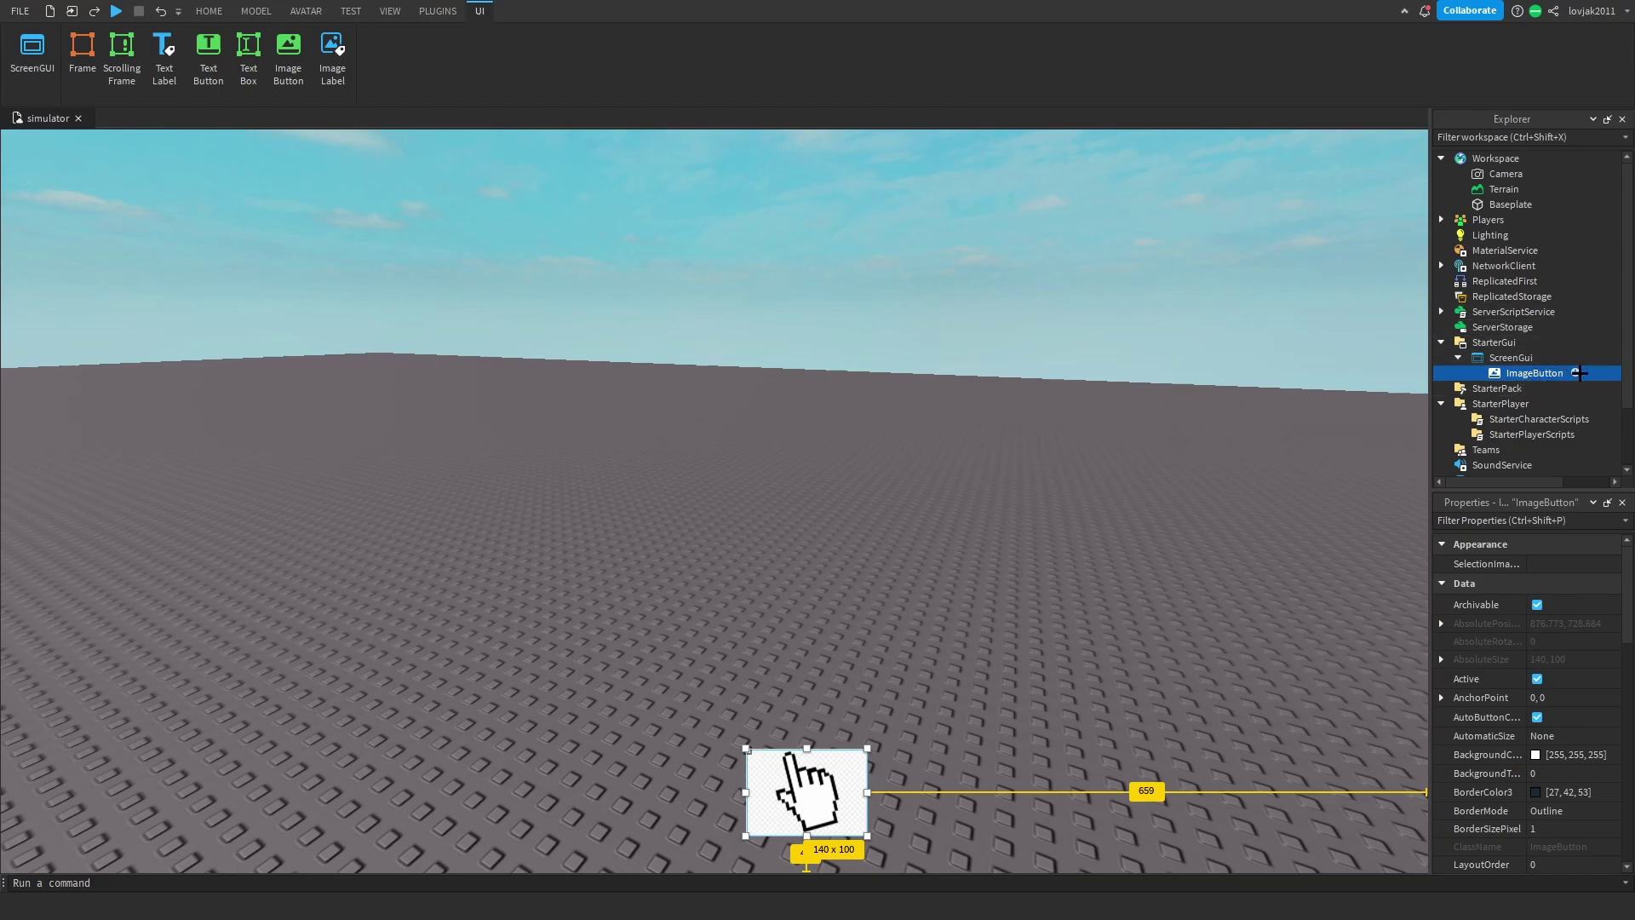
click(1521, 357)
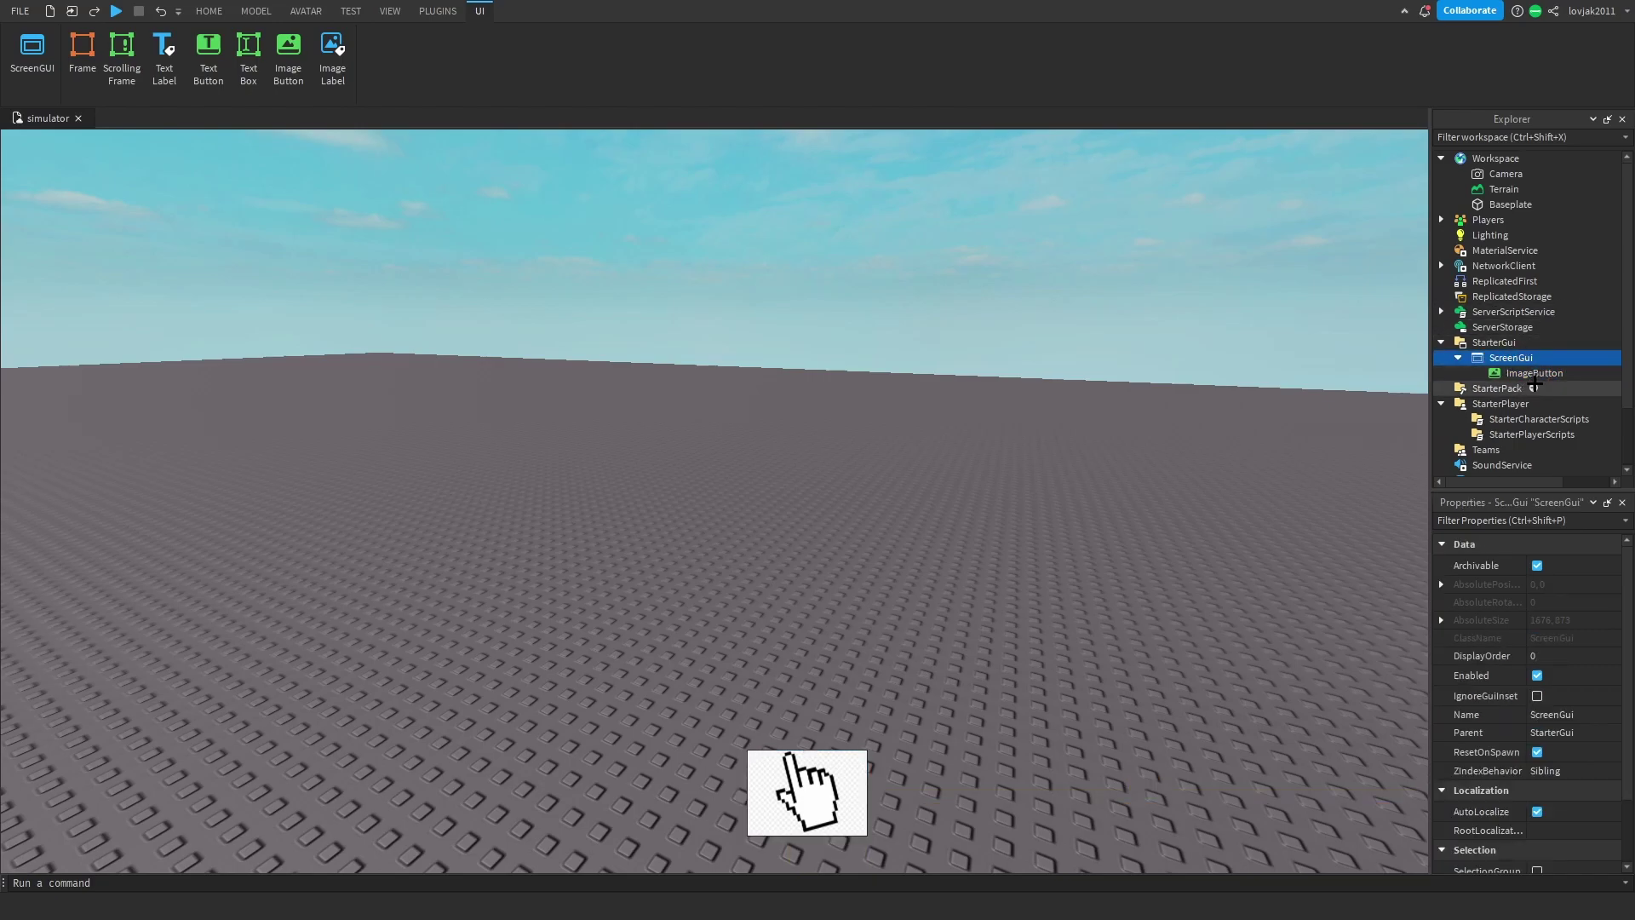
click(1533, 373)
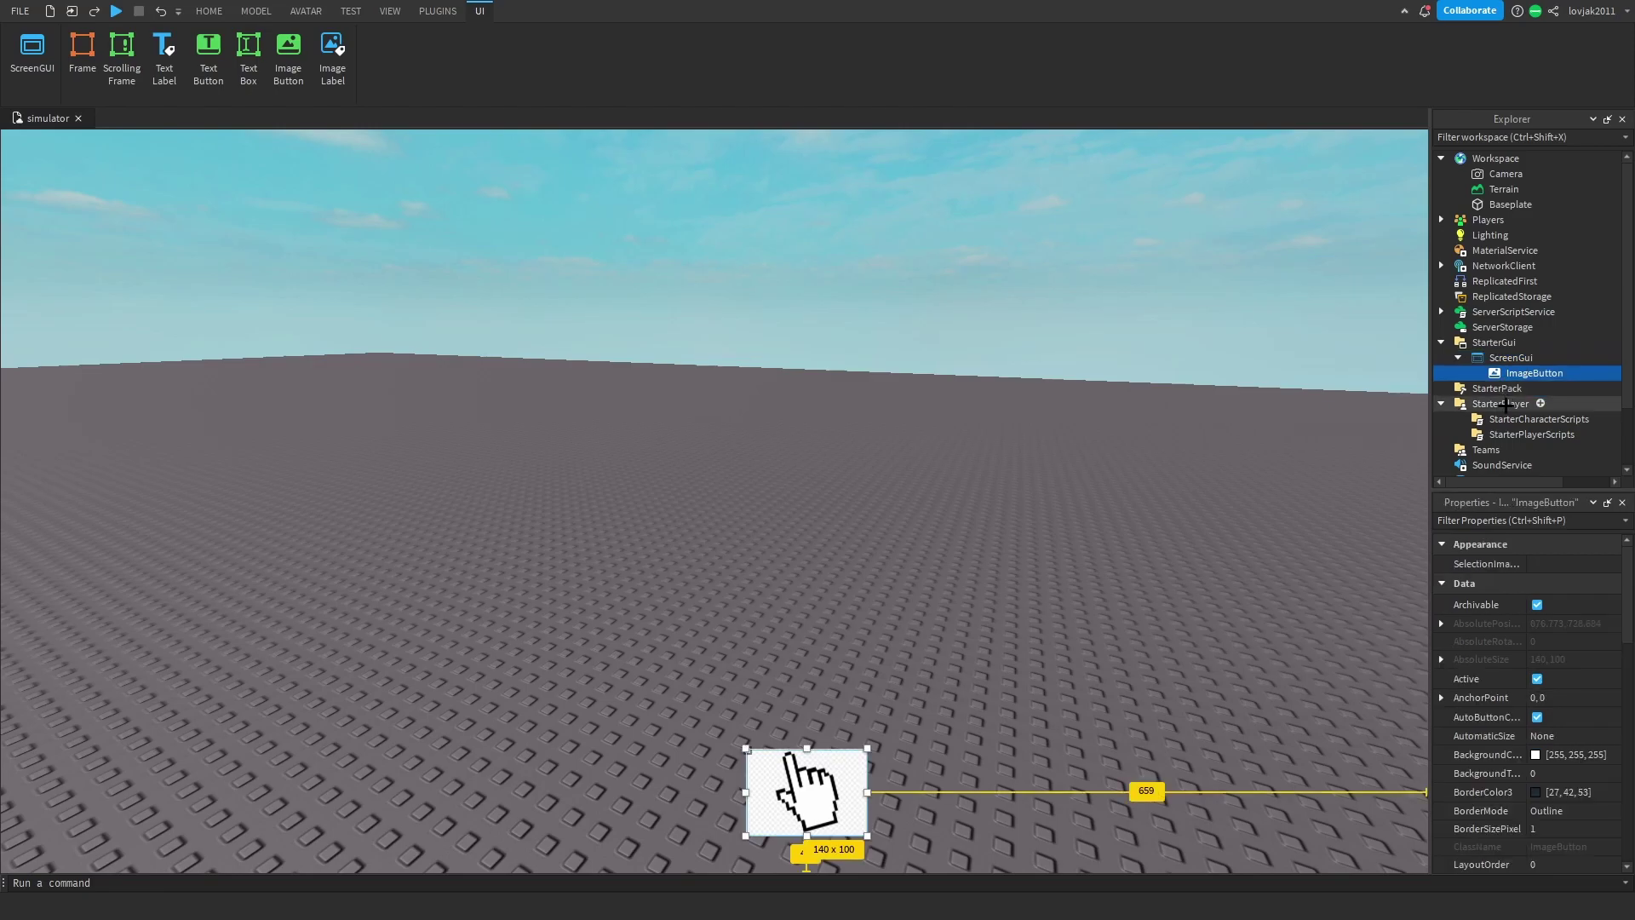
drag(1505, 403, 1523, 382)
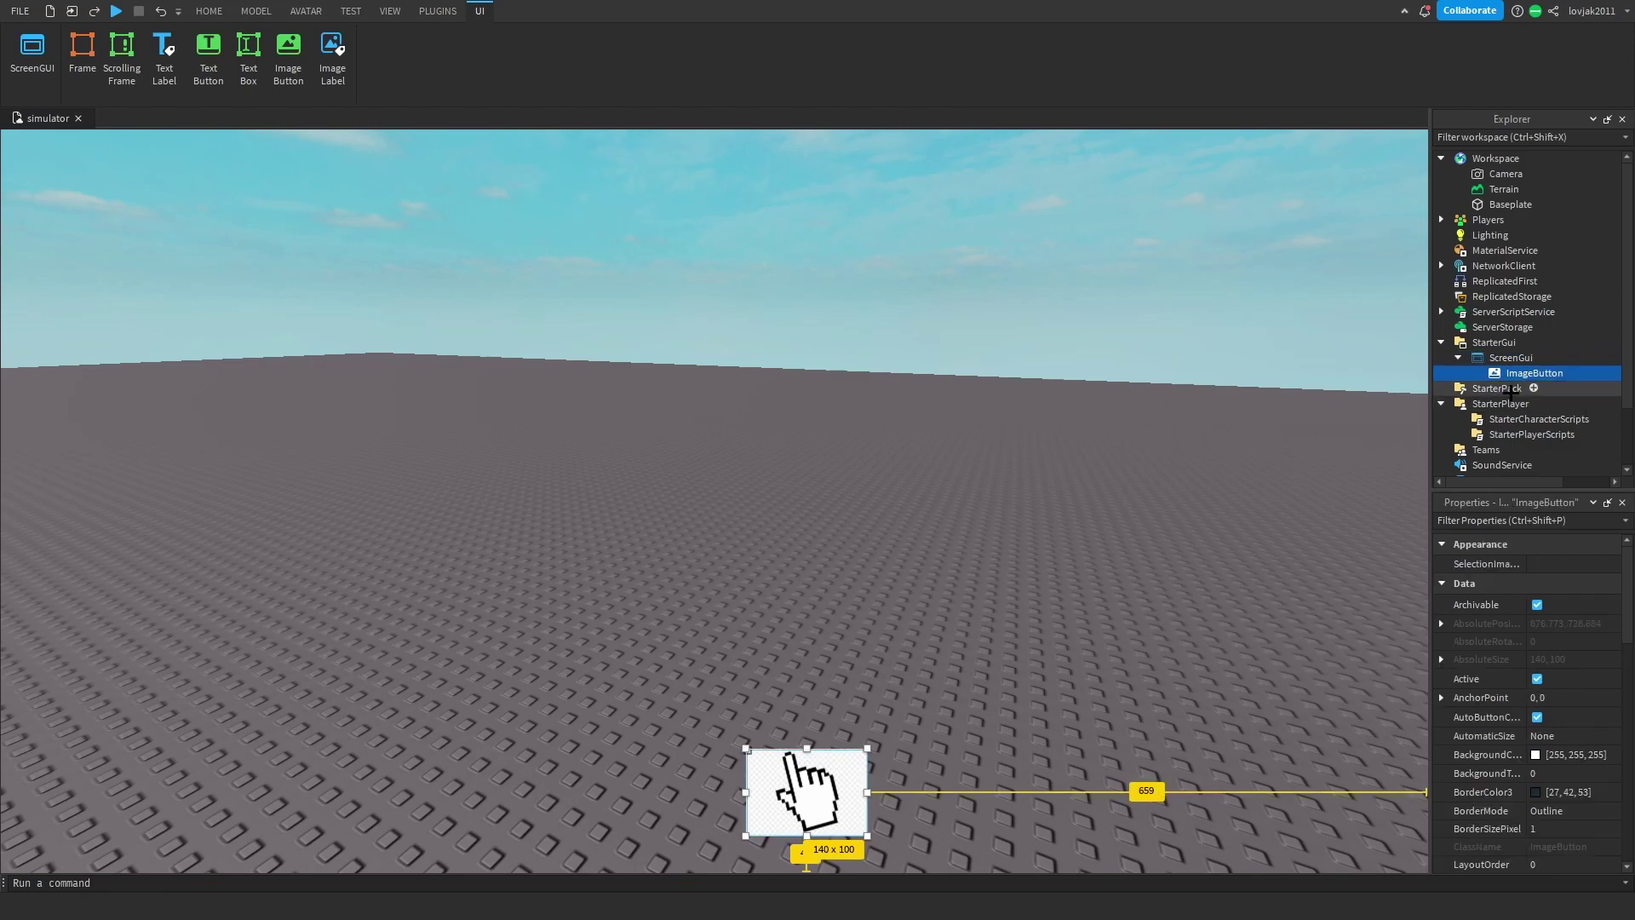
click(1543, 359)
text(but)
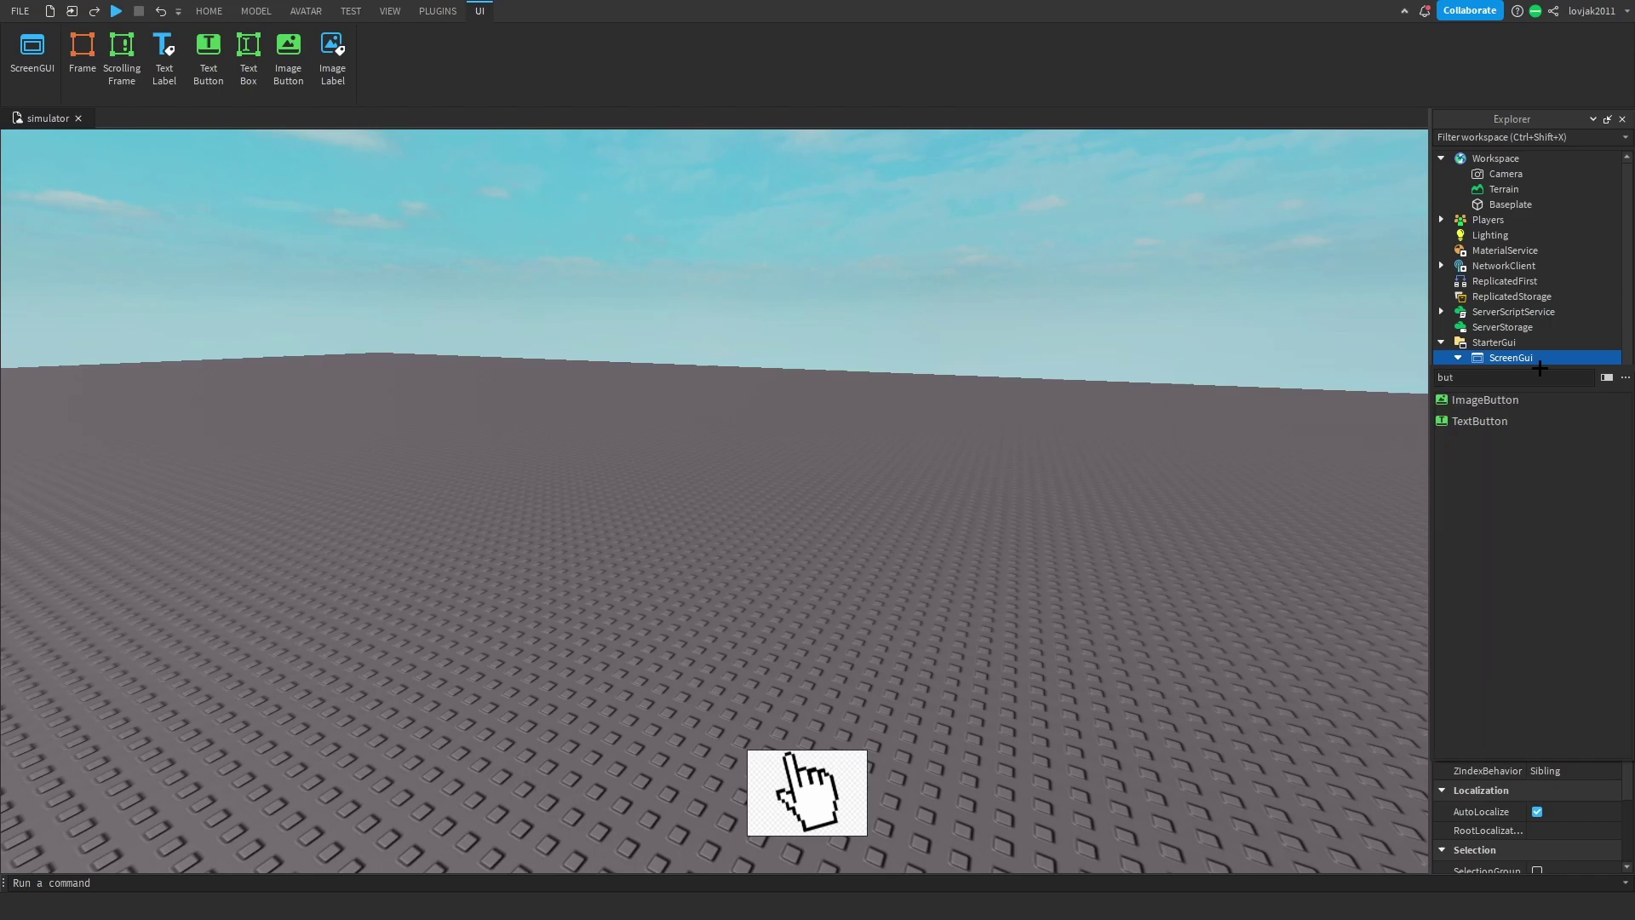
click(1482, 400)
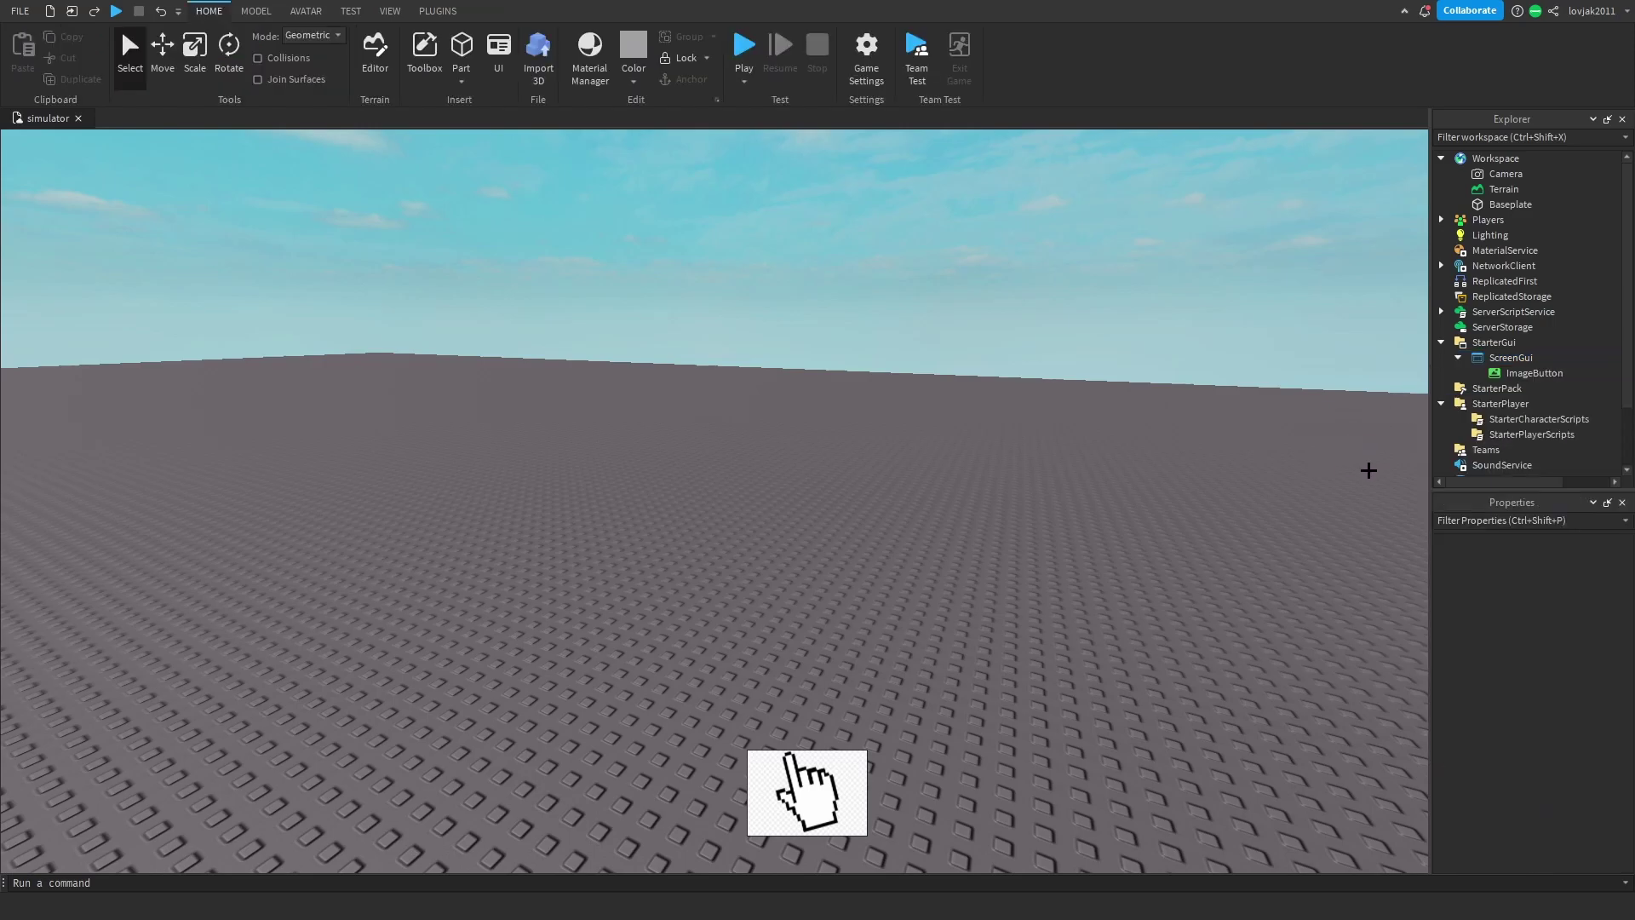
click(1533, 373)
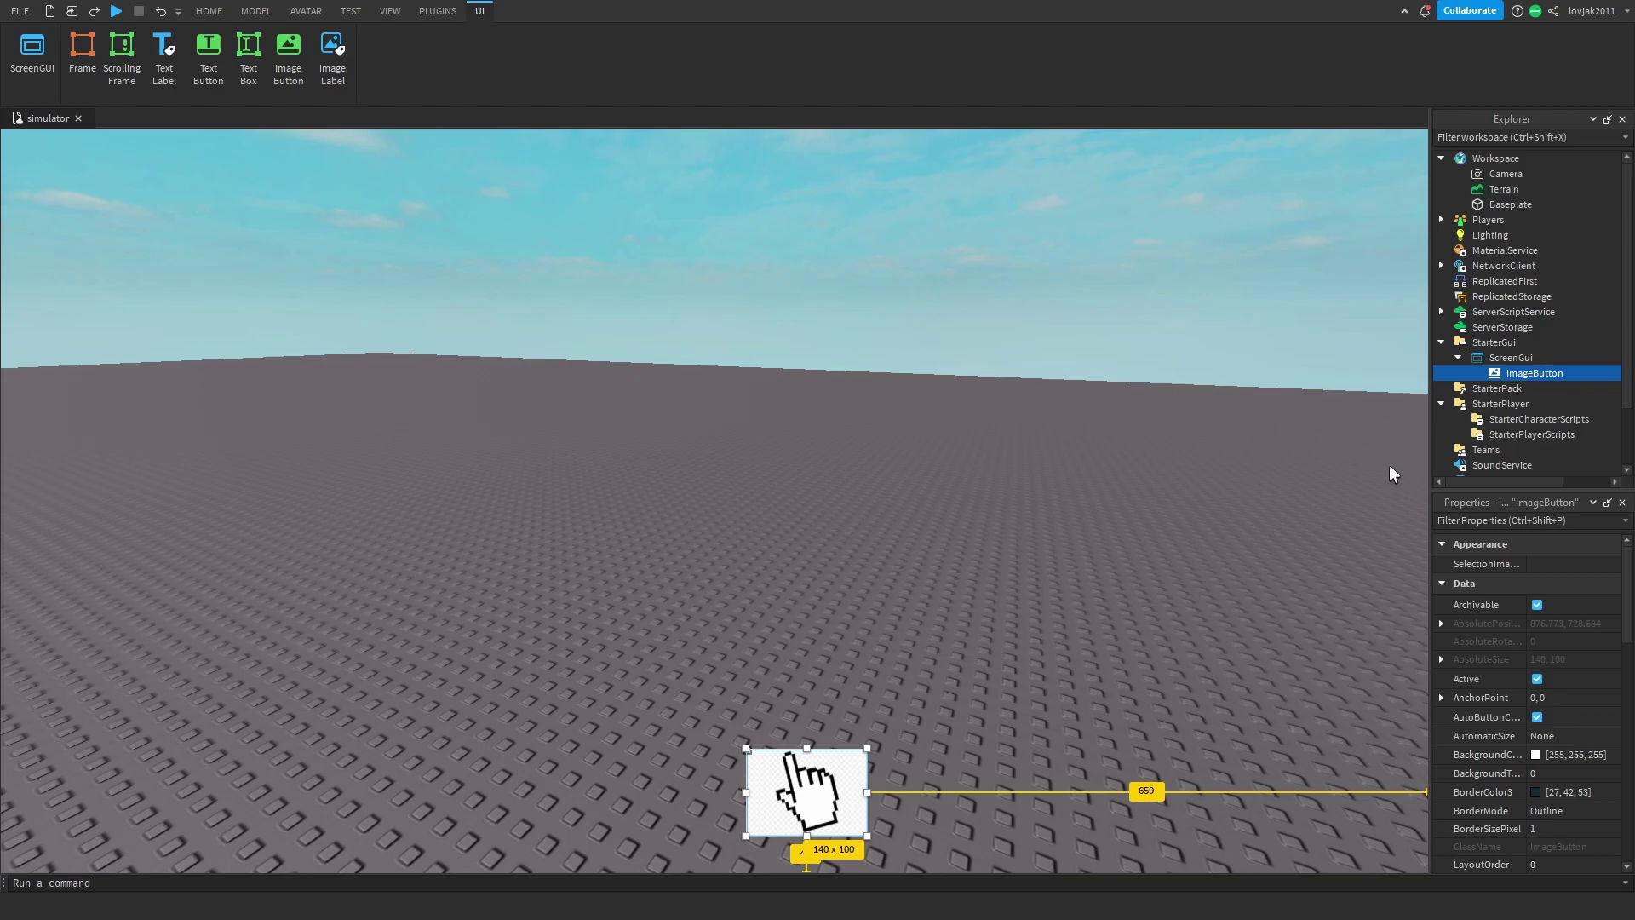
- Insert a LocalScript into the ImageButton and delete its default print("Hello world!") line
mouse_move(1548, 373)
click(1575, 371)
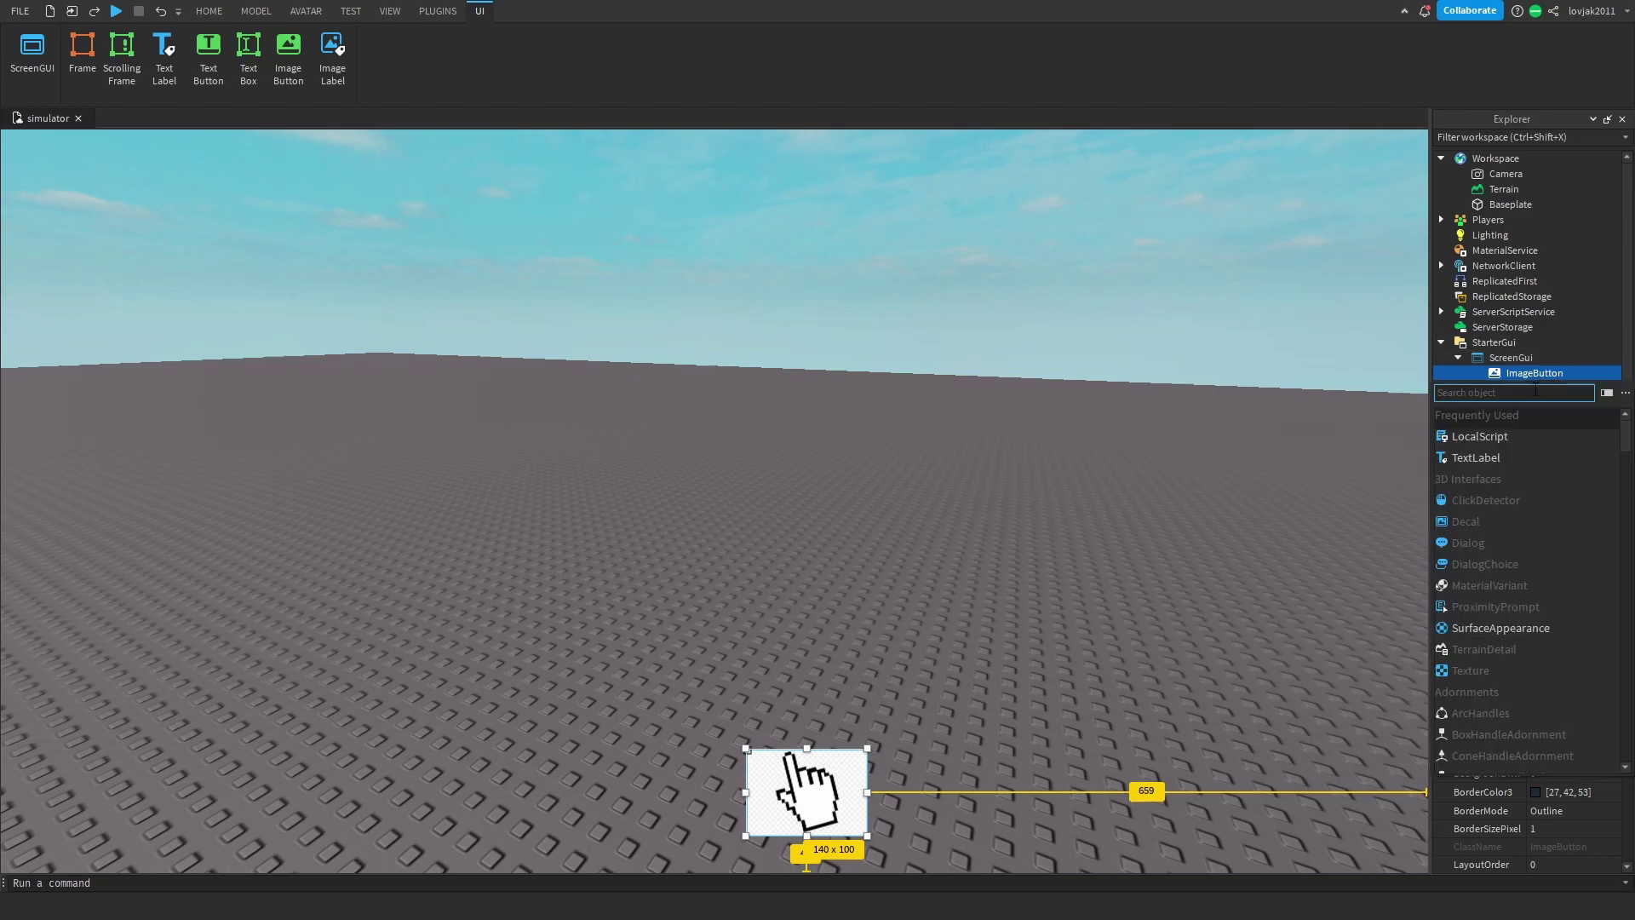
click(1480, 438)
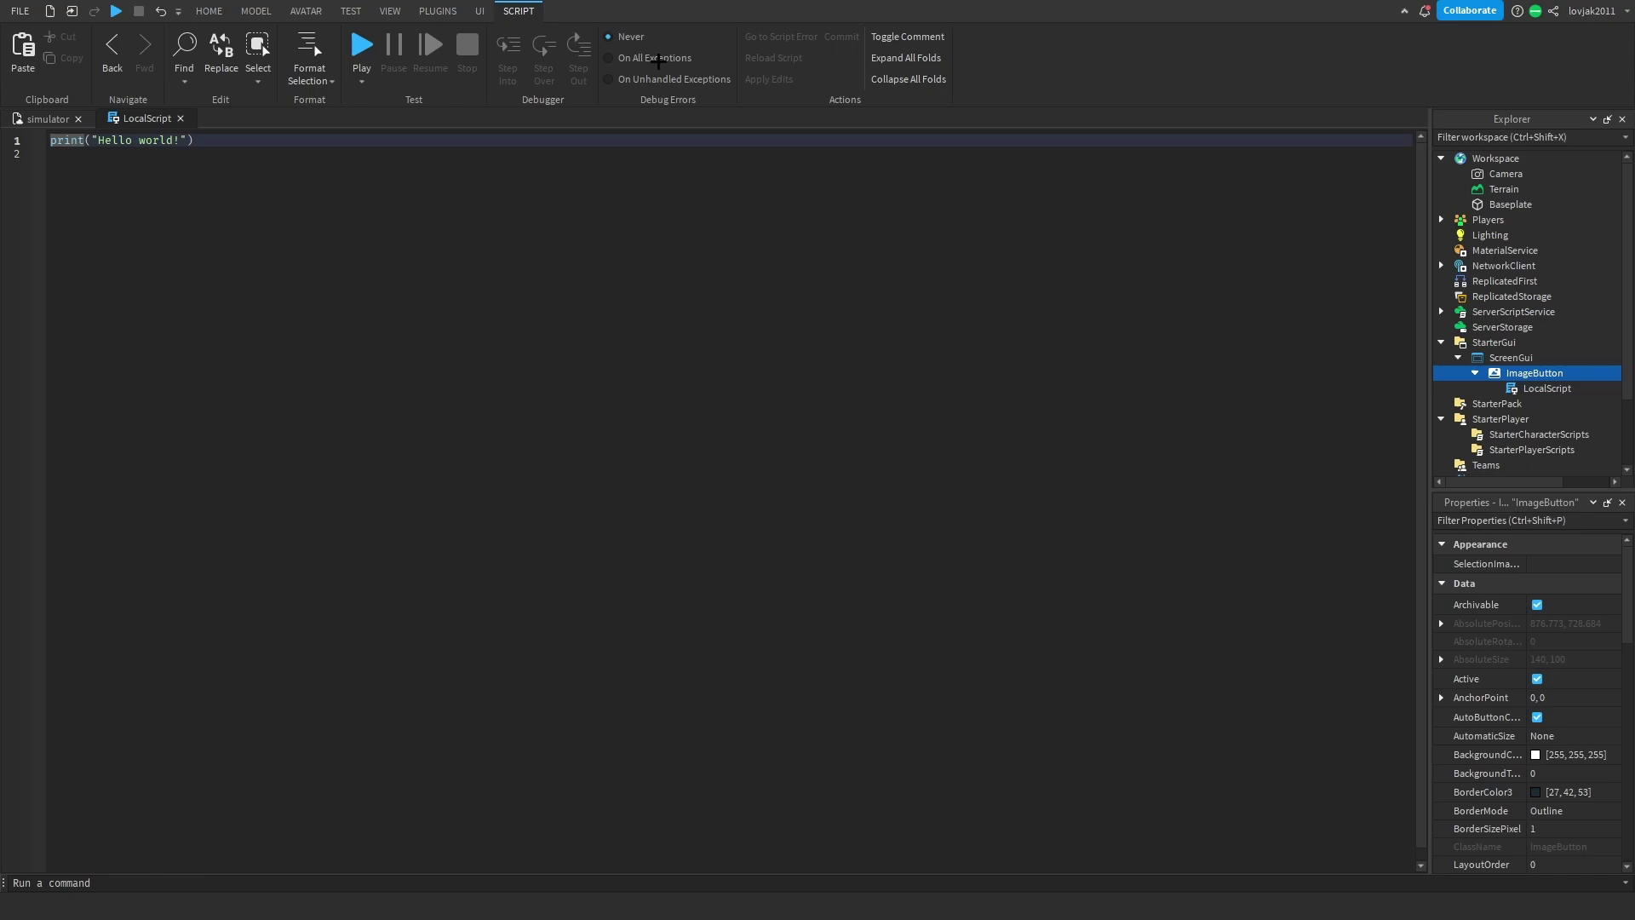
key(Down)
key(ctrl+a)
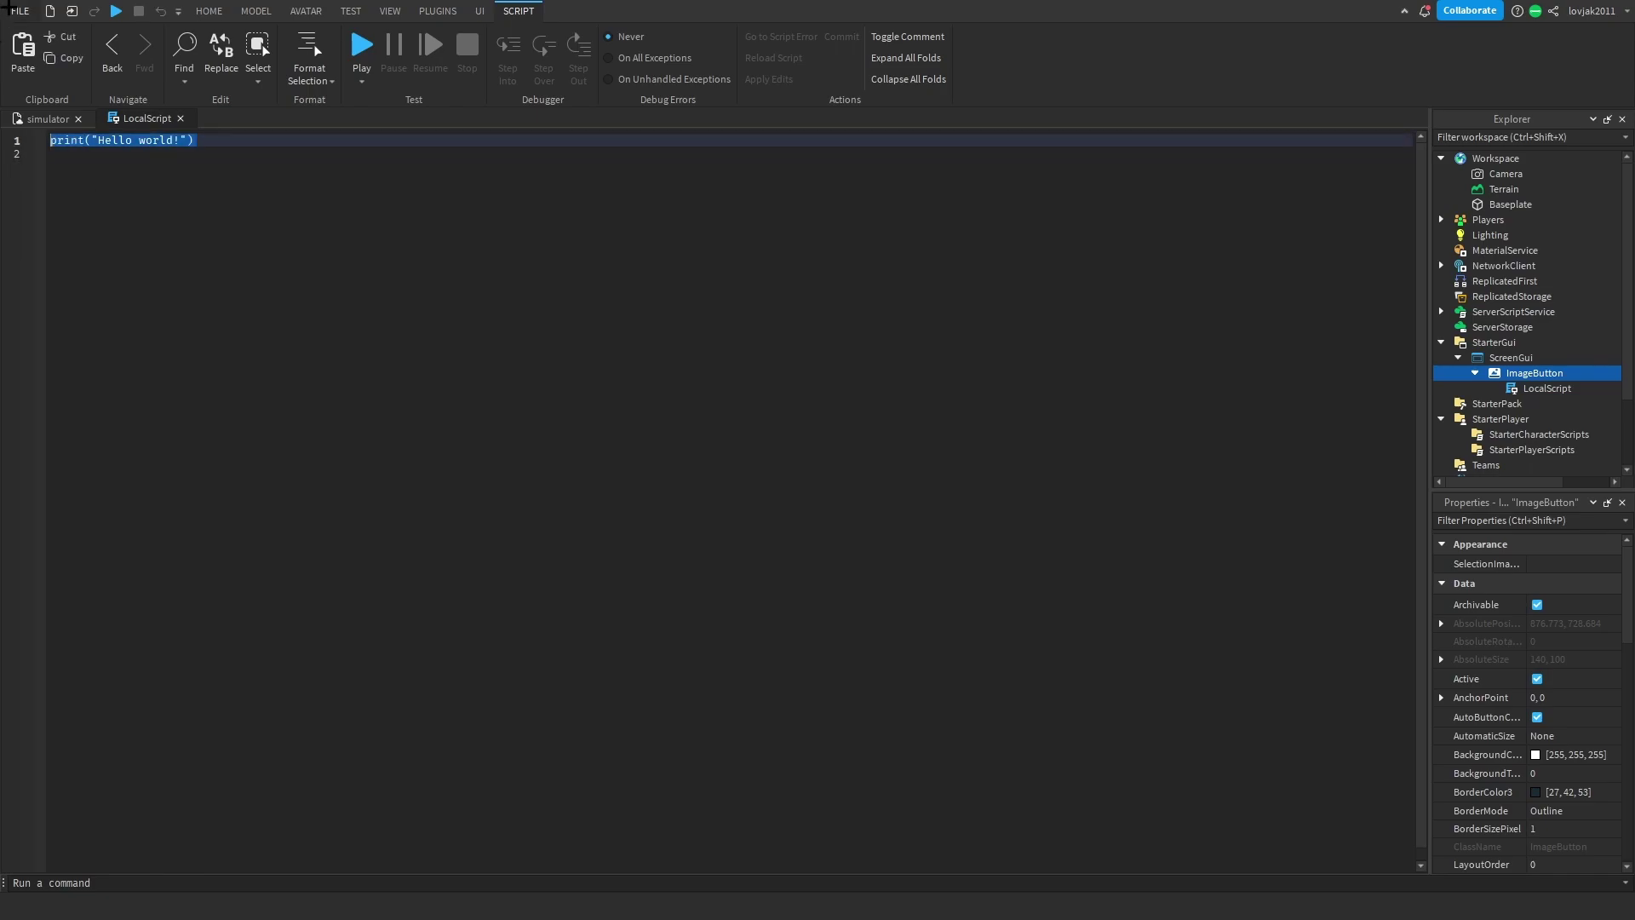
key(BackSpace)
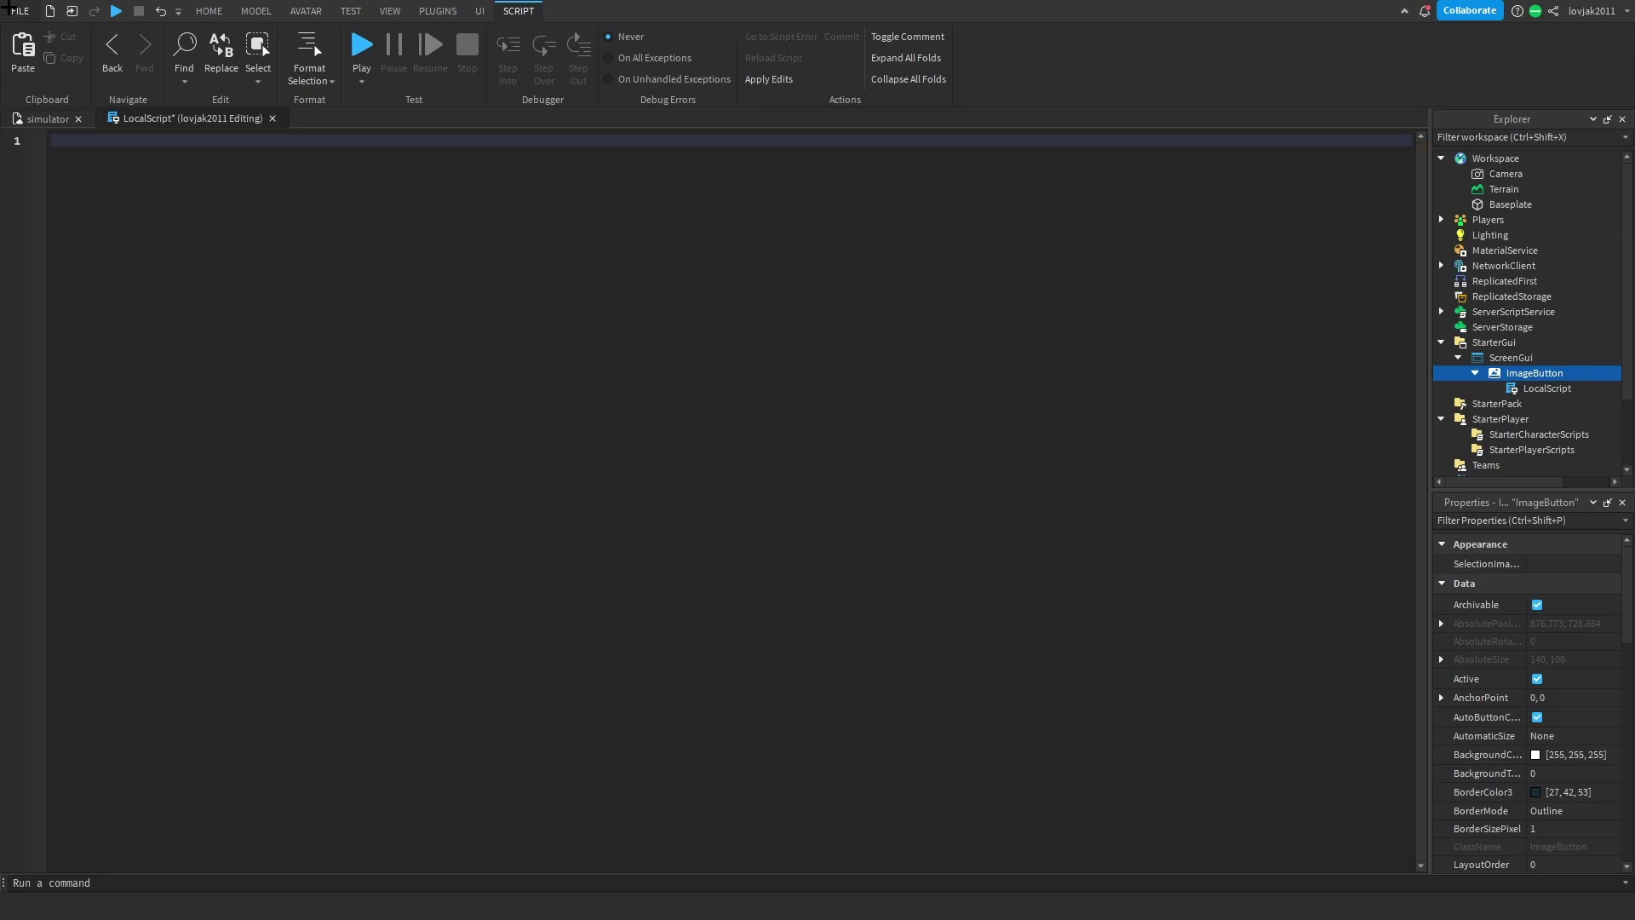
ctrl+scroll(618, 339, up, 3)
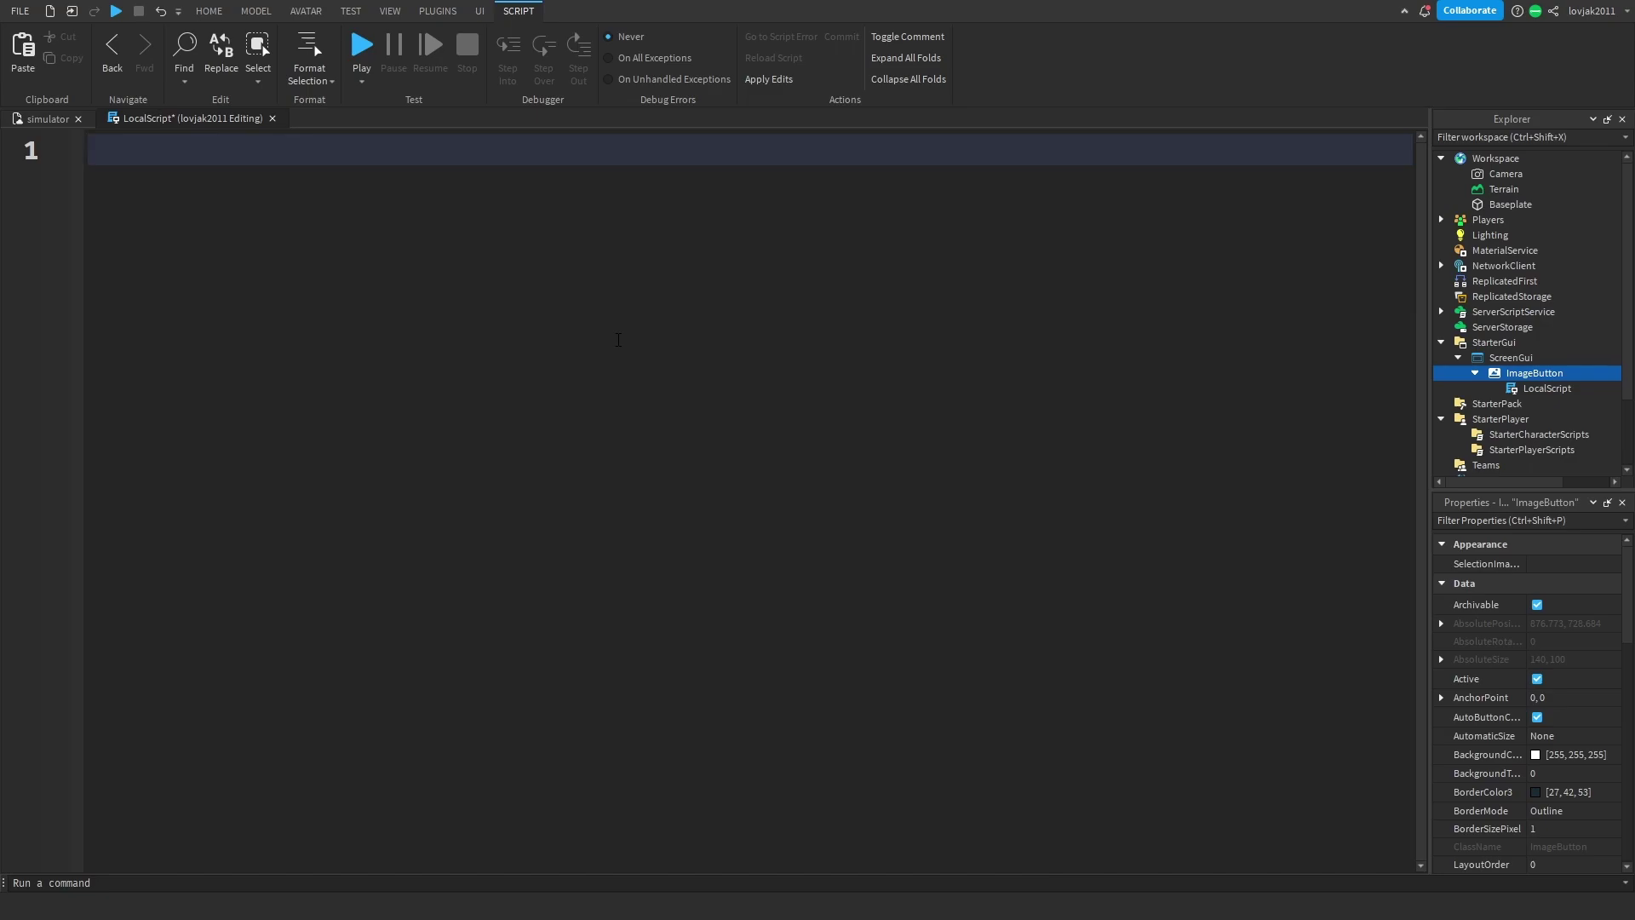
text(lo)
- Write local Player = game.Players.LocalPlayer on line 1 and begin line 2's declaration
key(Tab)
text(O)
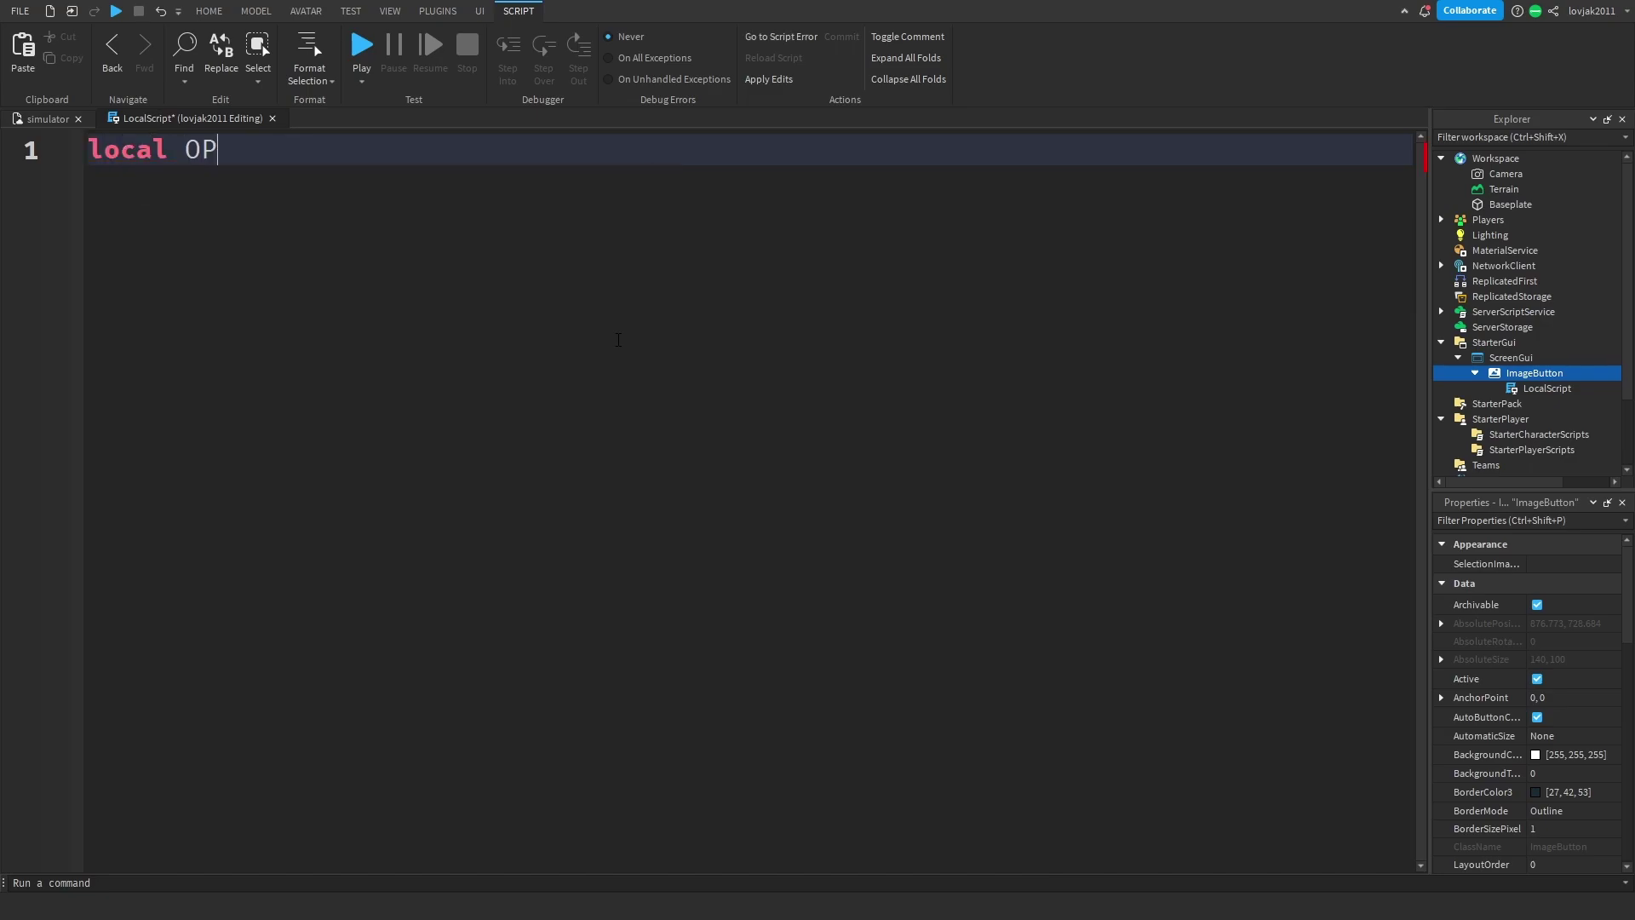
key(BackSpace)
text(P)
text(layer = )
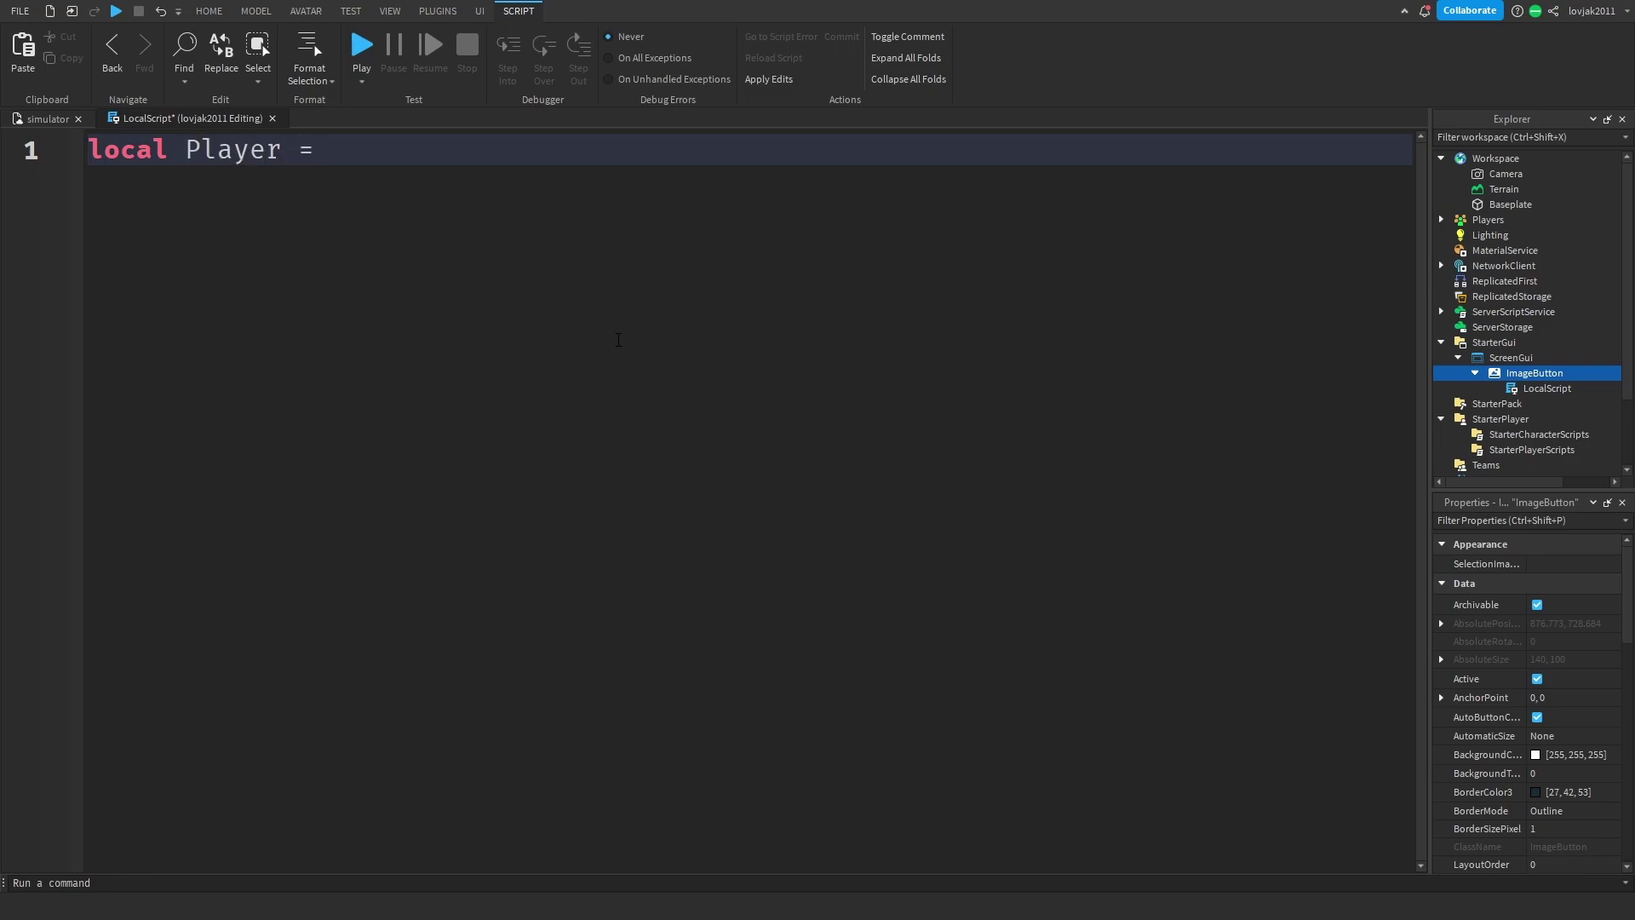
text(game.Pl)
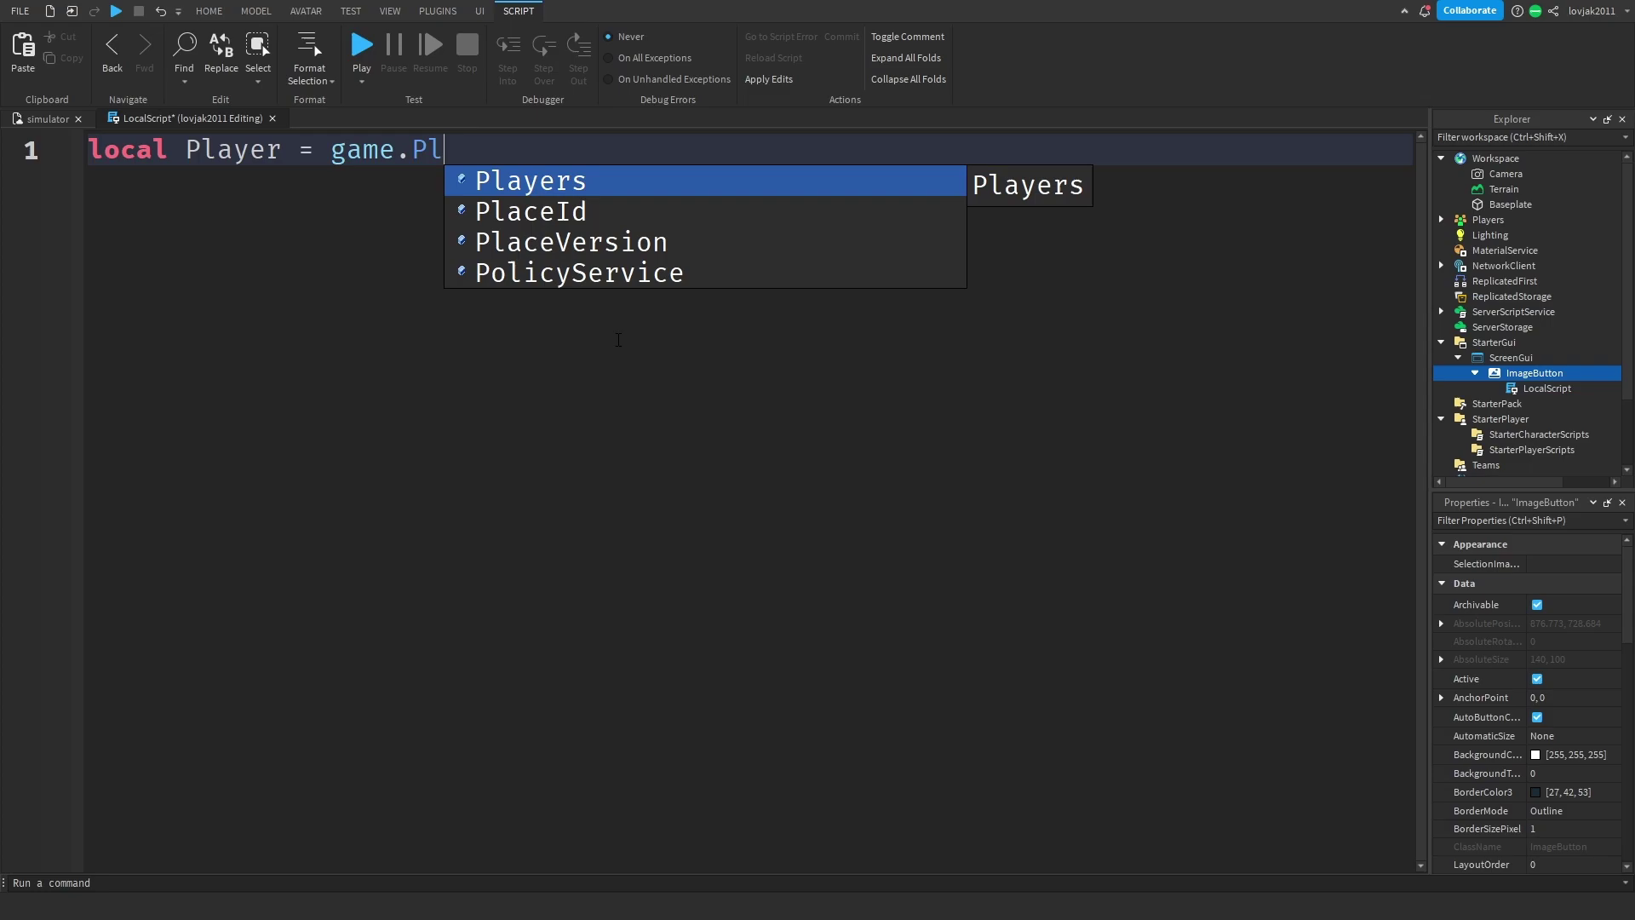
text(a)
key(Return)
text(.)
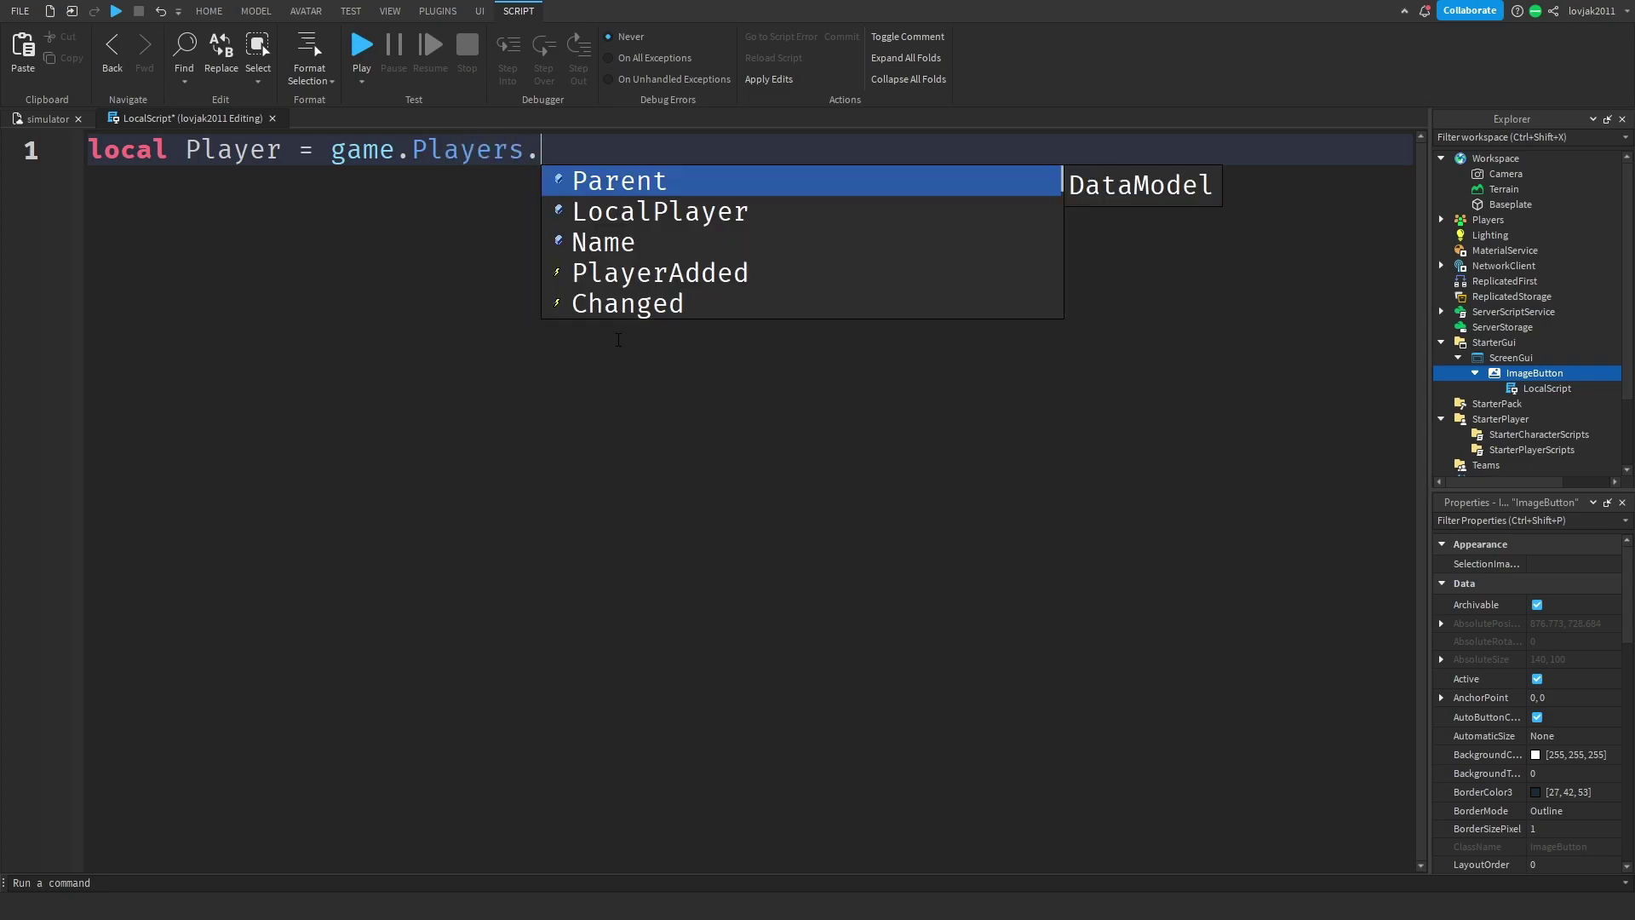
text(Lo)
key(Return)
key(Return)
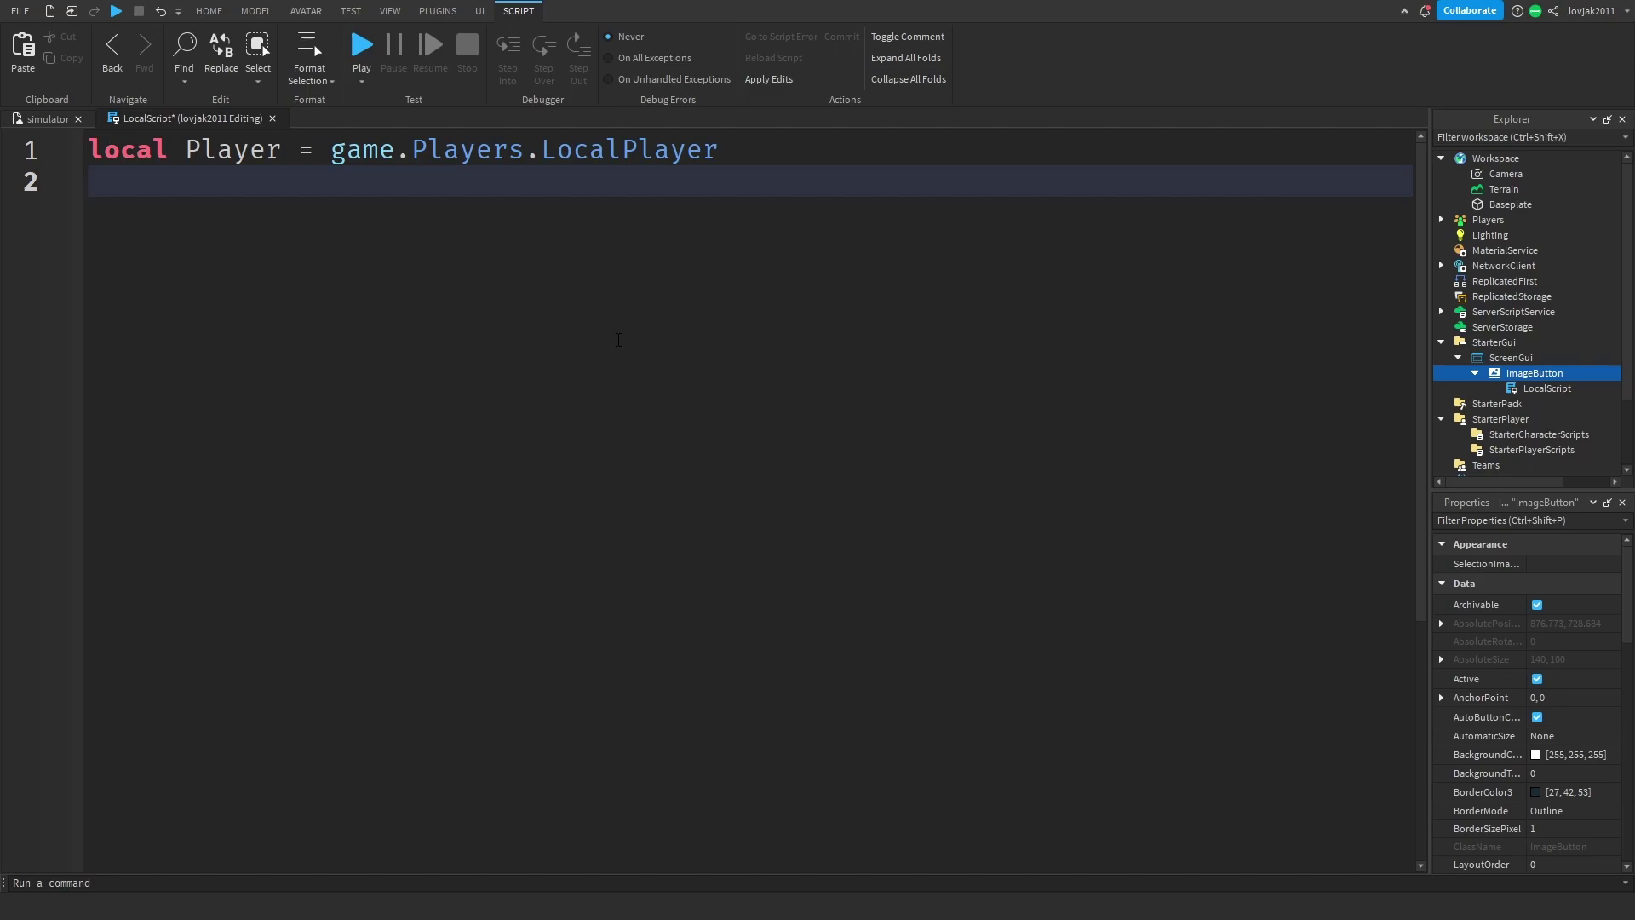
text(local )
text(Money)
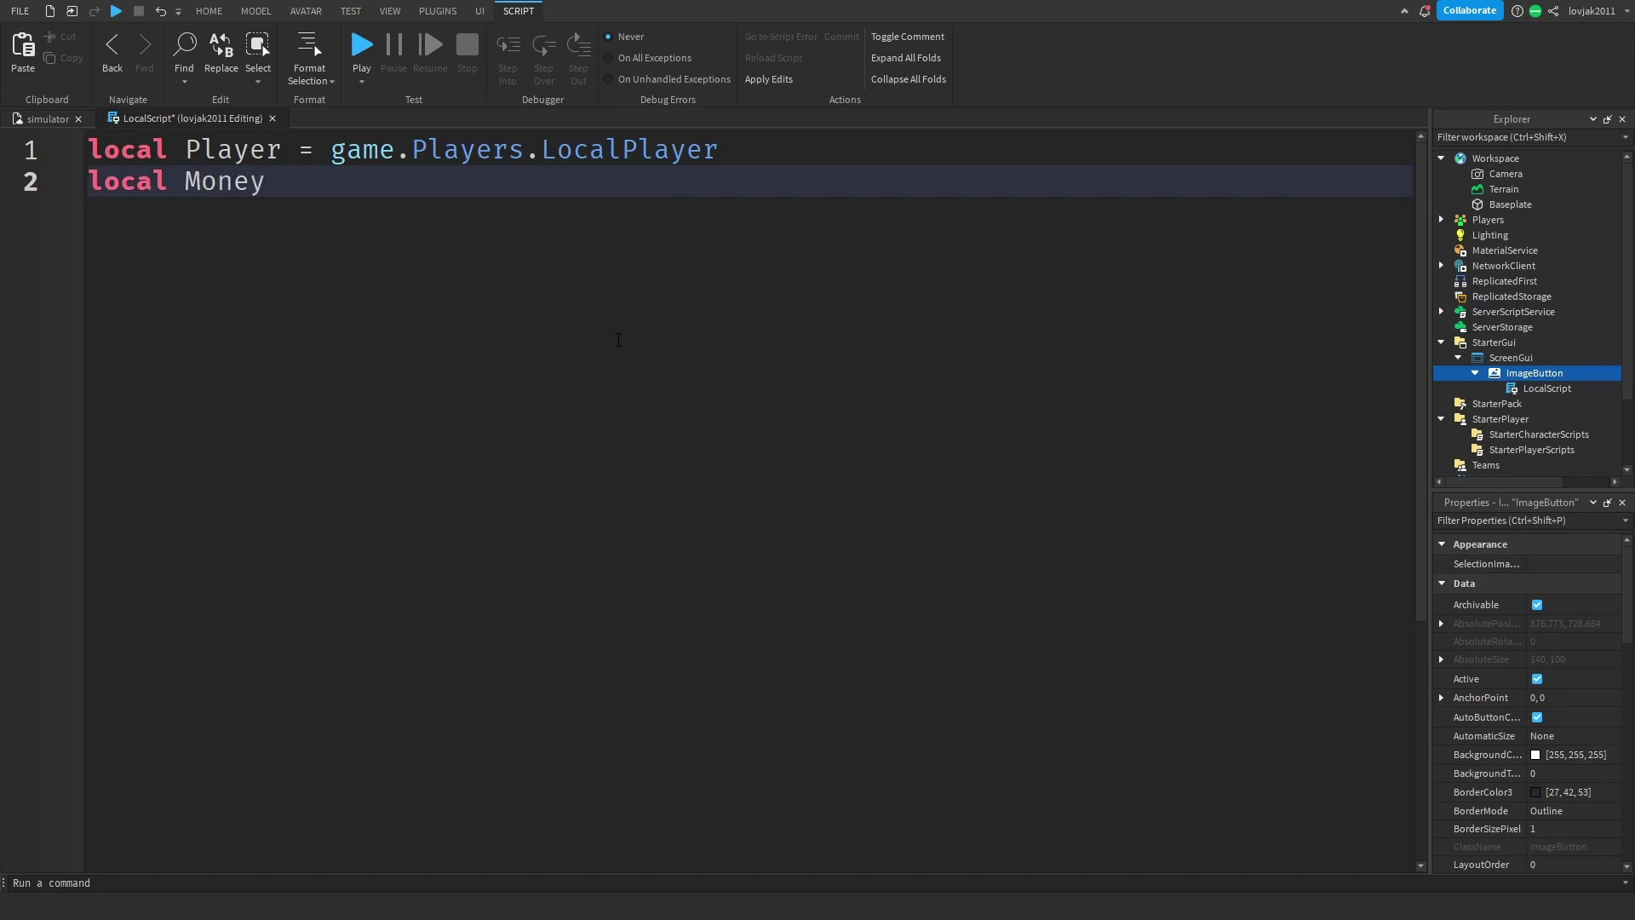
text( =)
- Make line 2 local Clicks = Player:WaitForChild('leaderstats'):WaitForChild('Clicks')
double_click(220, 181)
text(clicks)
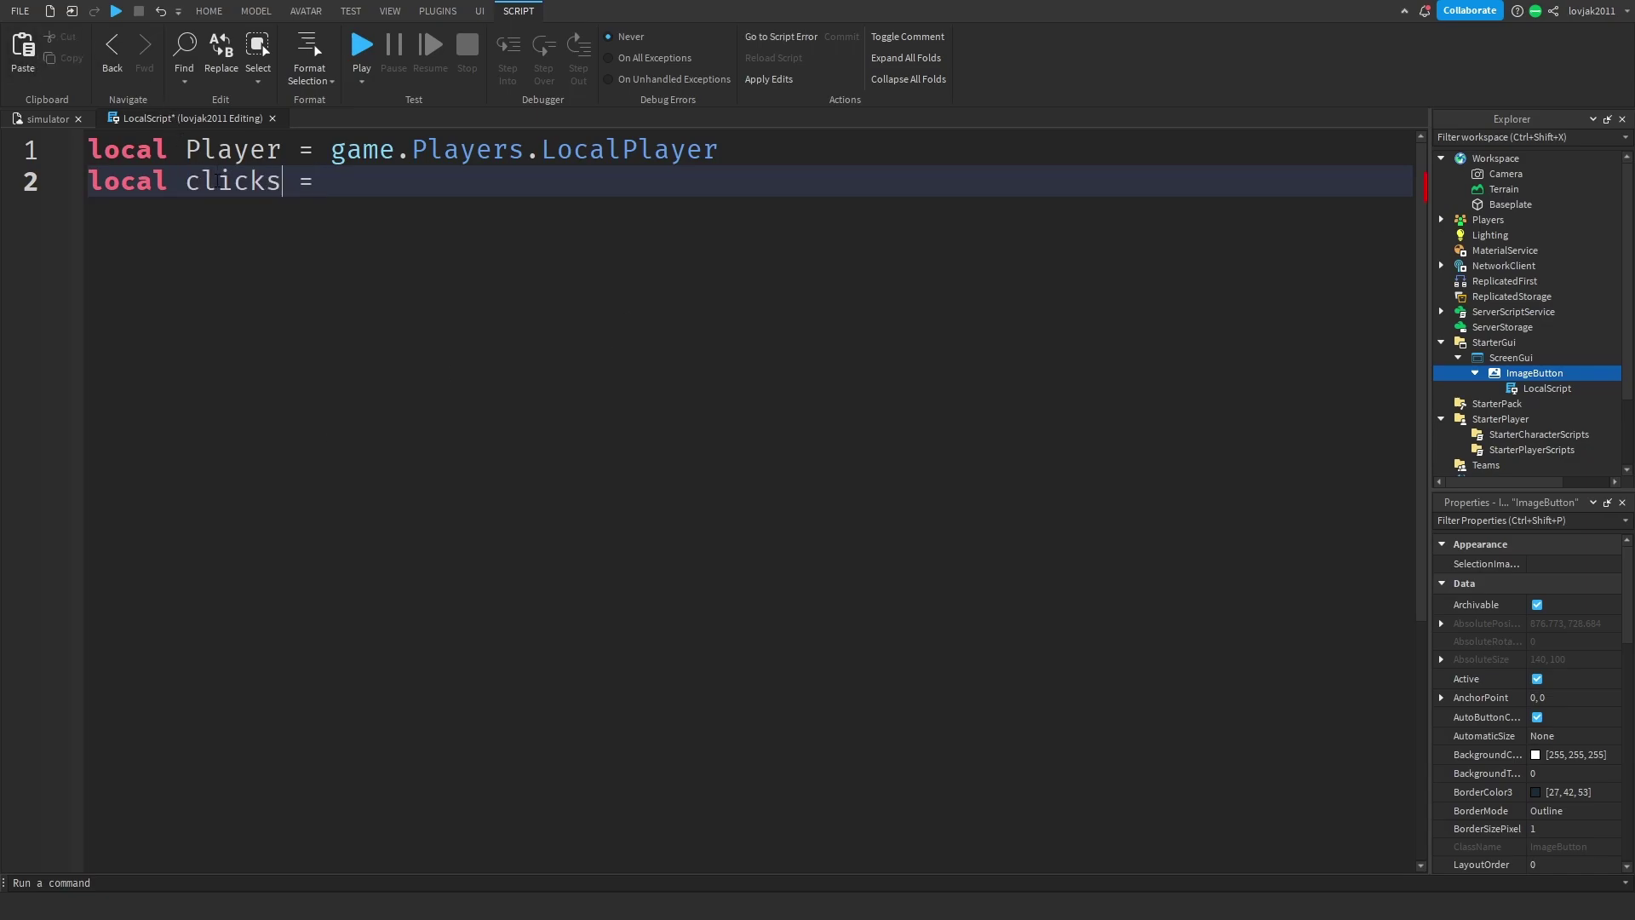
key(BackSpace)
key(BackSpace)
key(BackSpace)
key(BackSpace)
key(BackSpace)
key(BackSpace)
text(C)
text(licks)
click(356, 193)
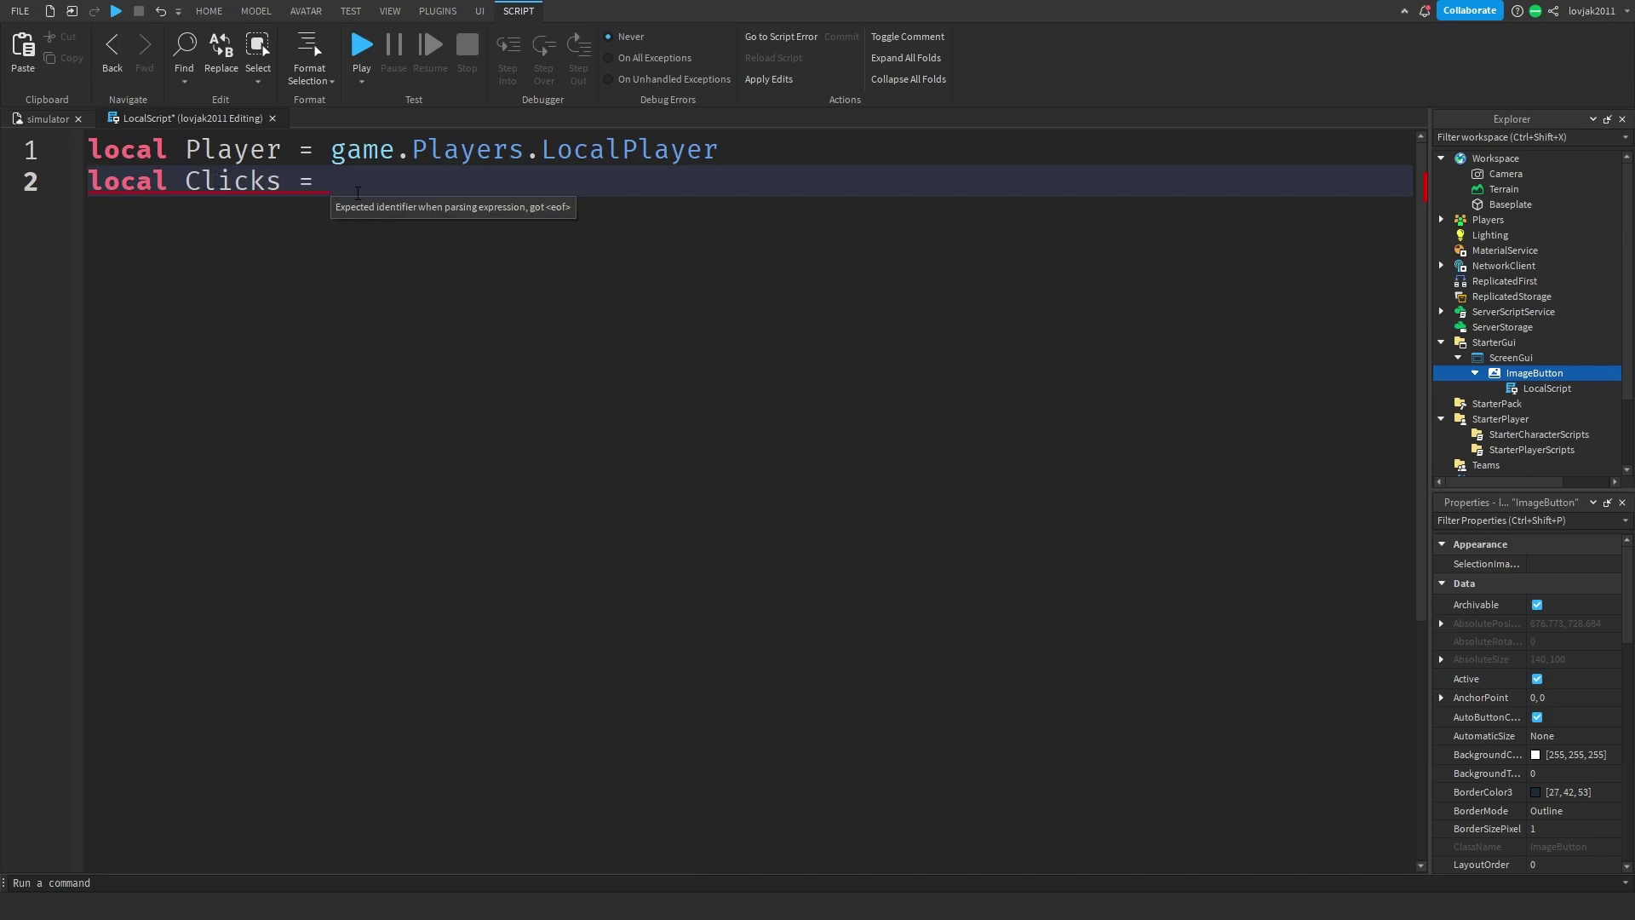
text(Pkl)
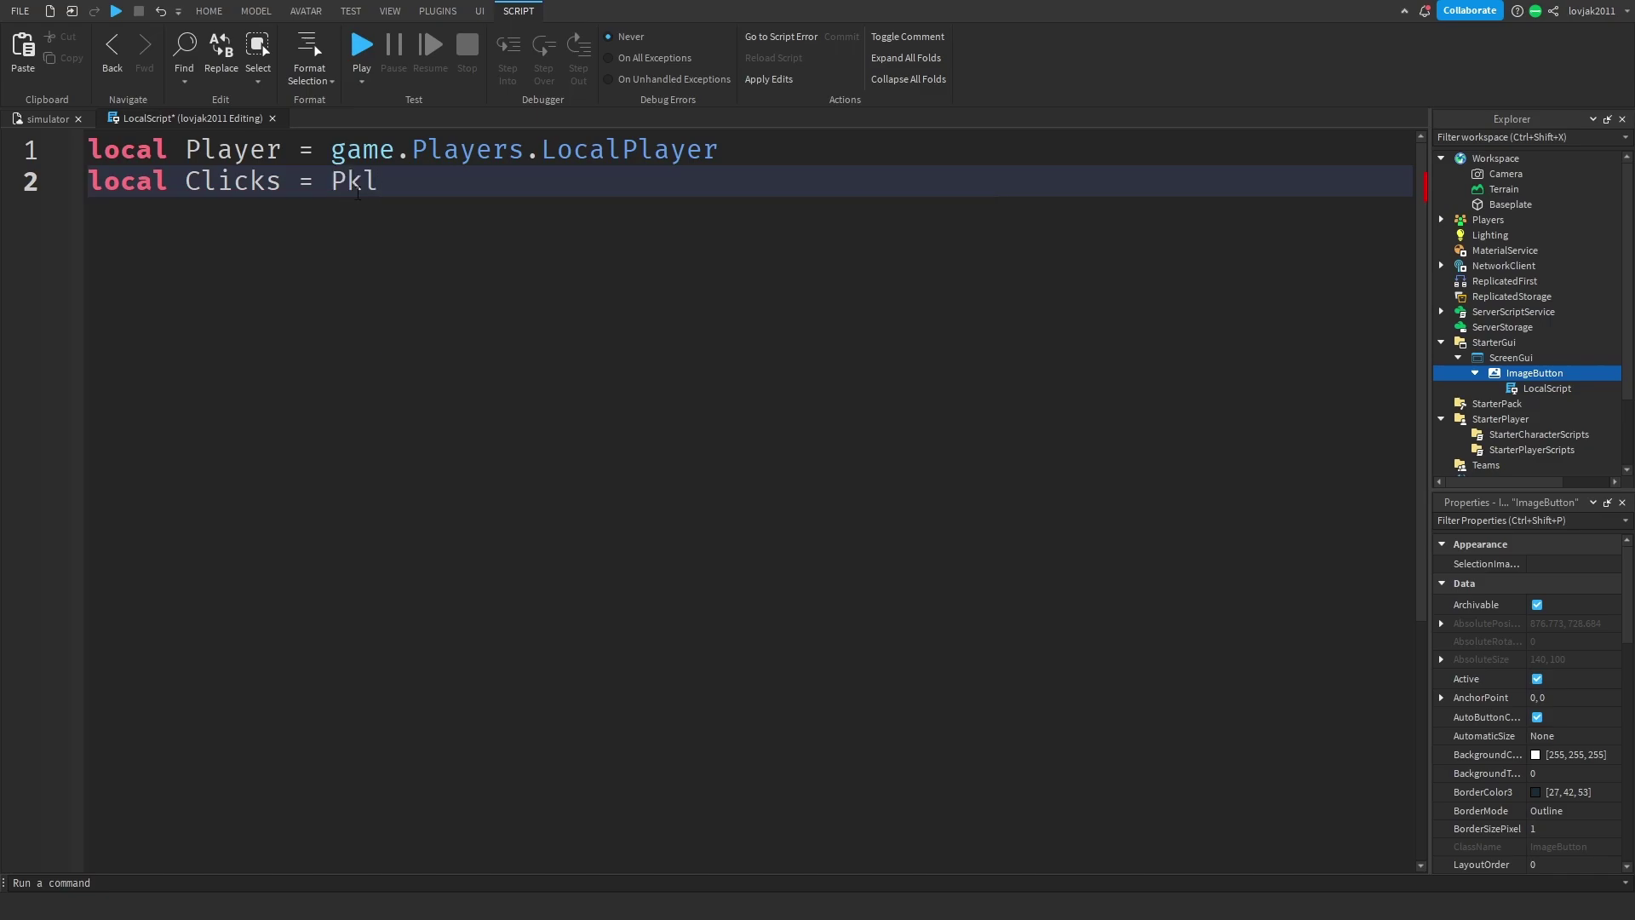
key(BackSpace)
key(BackSpace)
text(lay)
key(Tab)
text(;)
key(BackSpace)
text(:WA)
key(Tab)
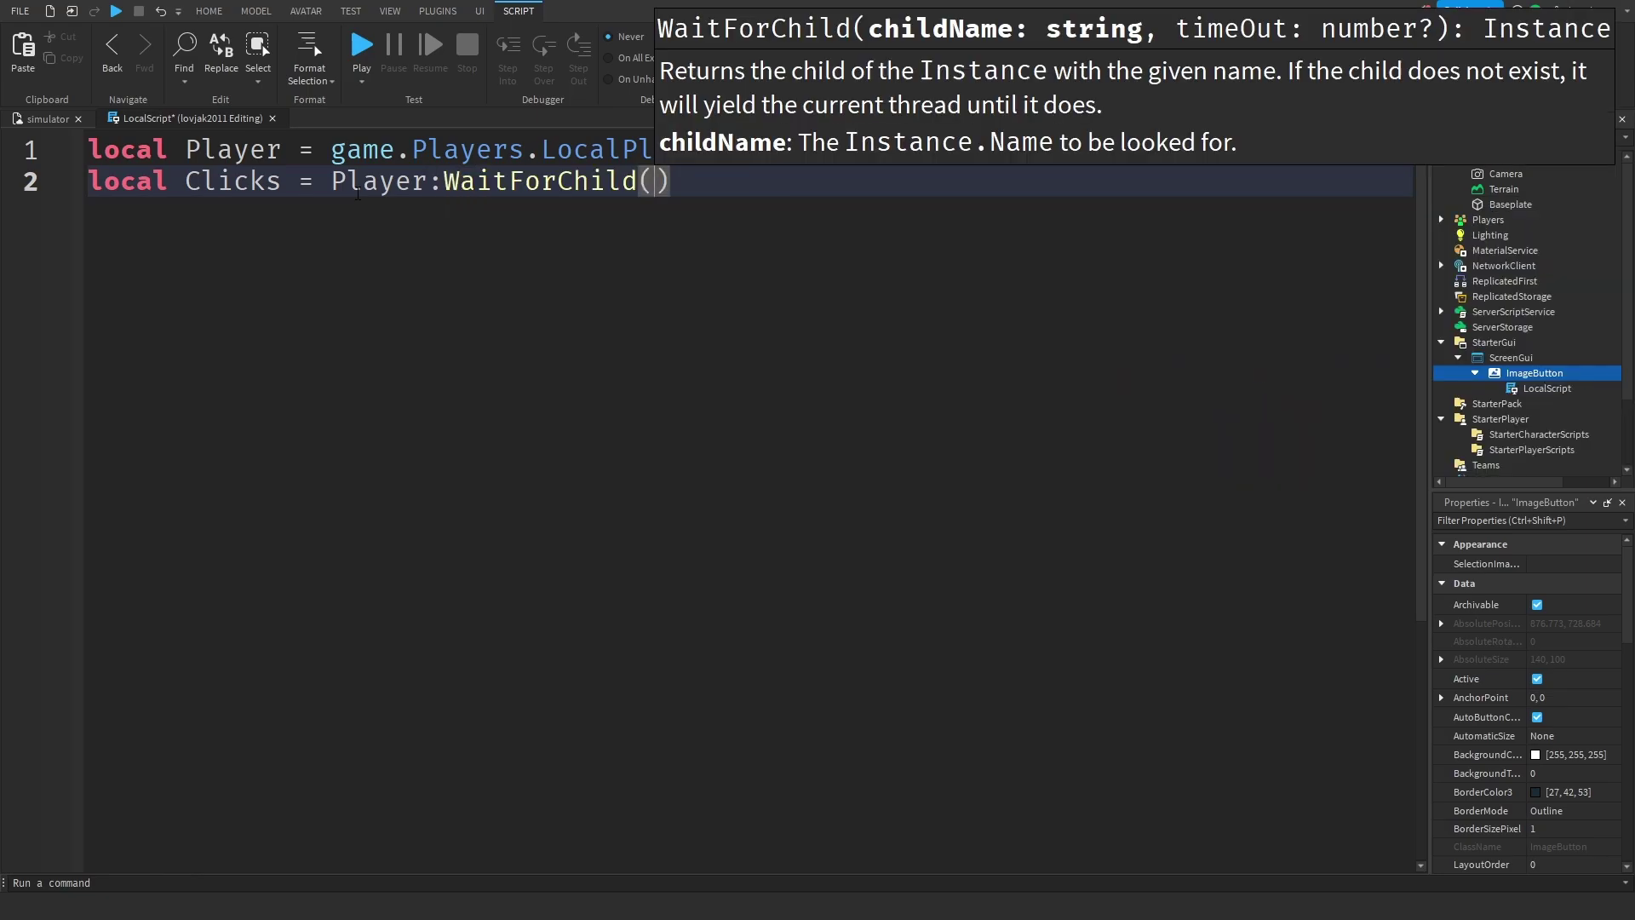
text('leade)
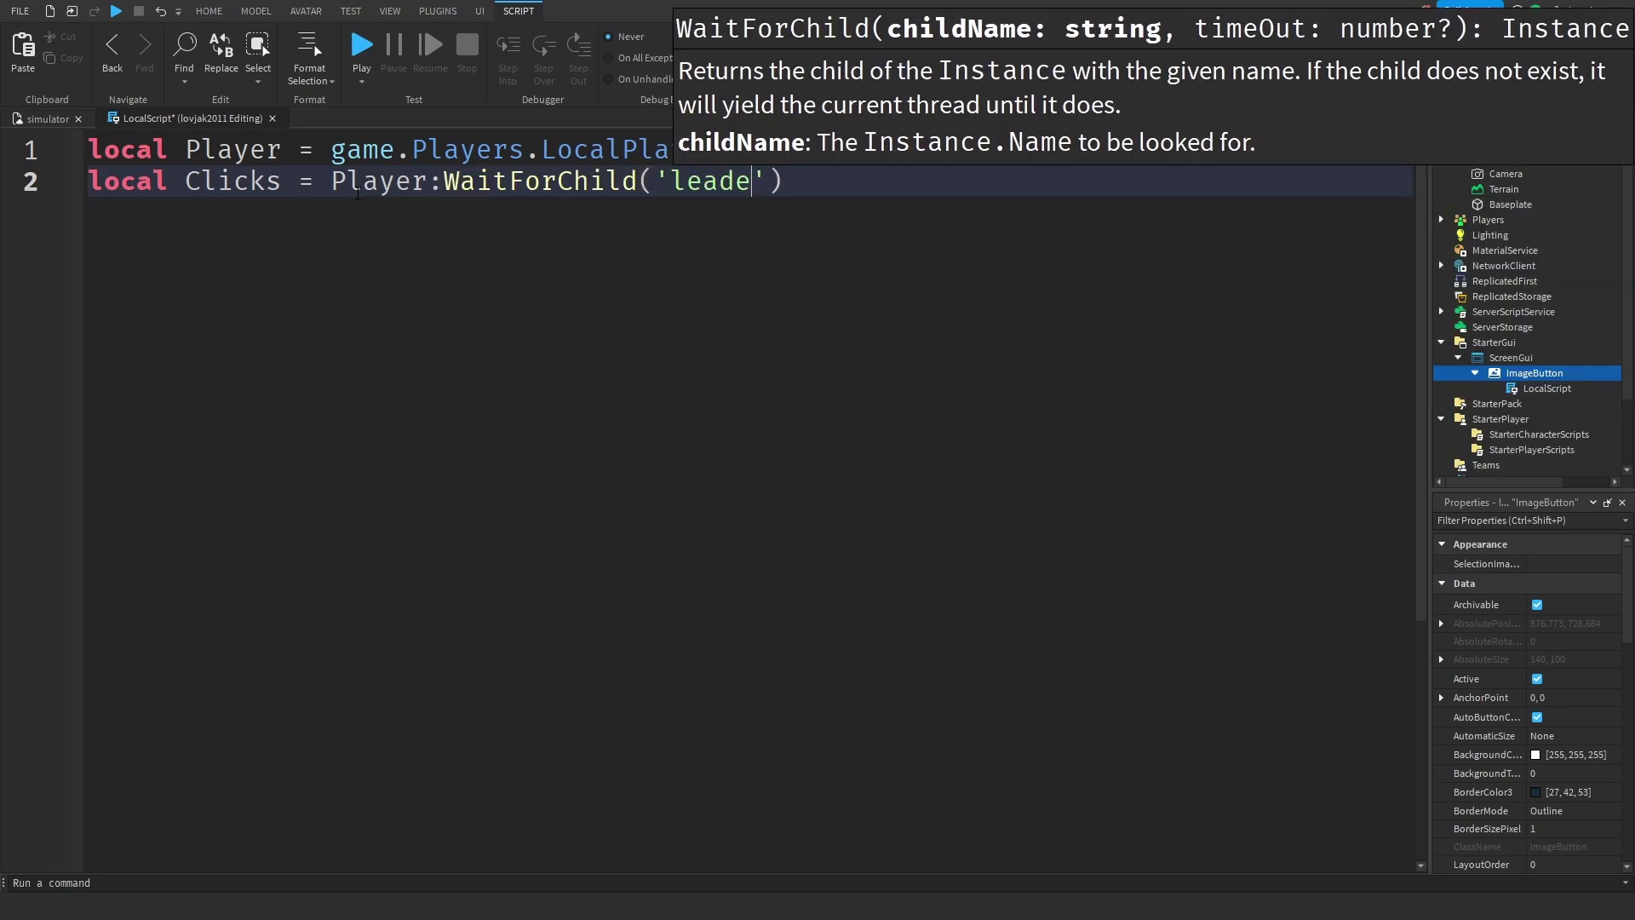
text(rstats)
key(Right)
text(:)
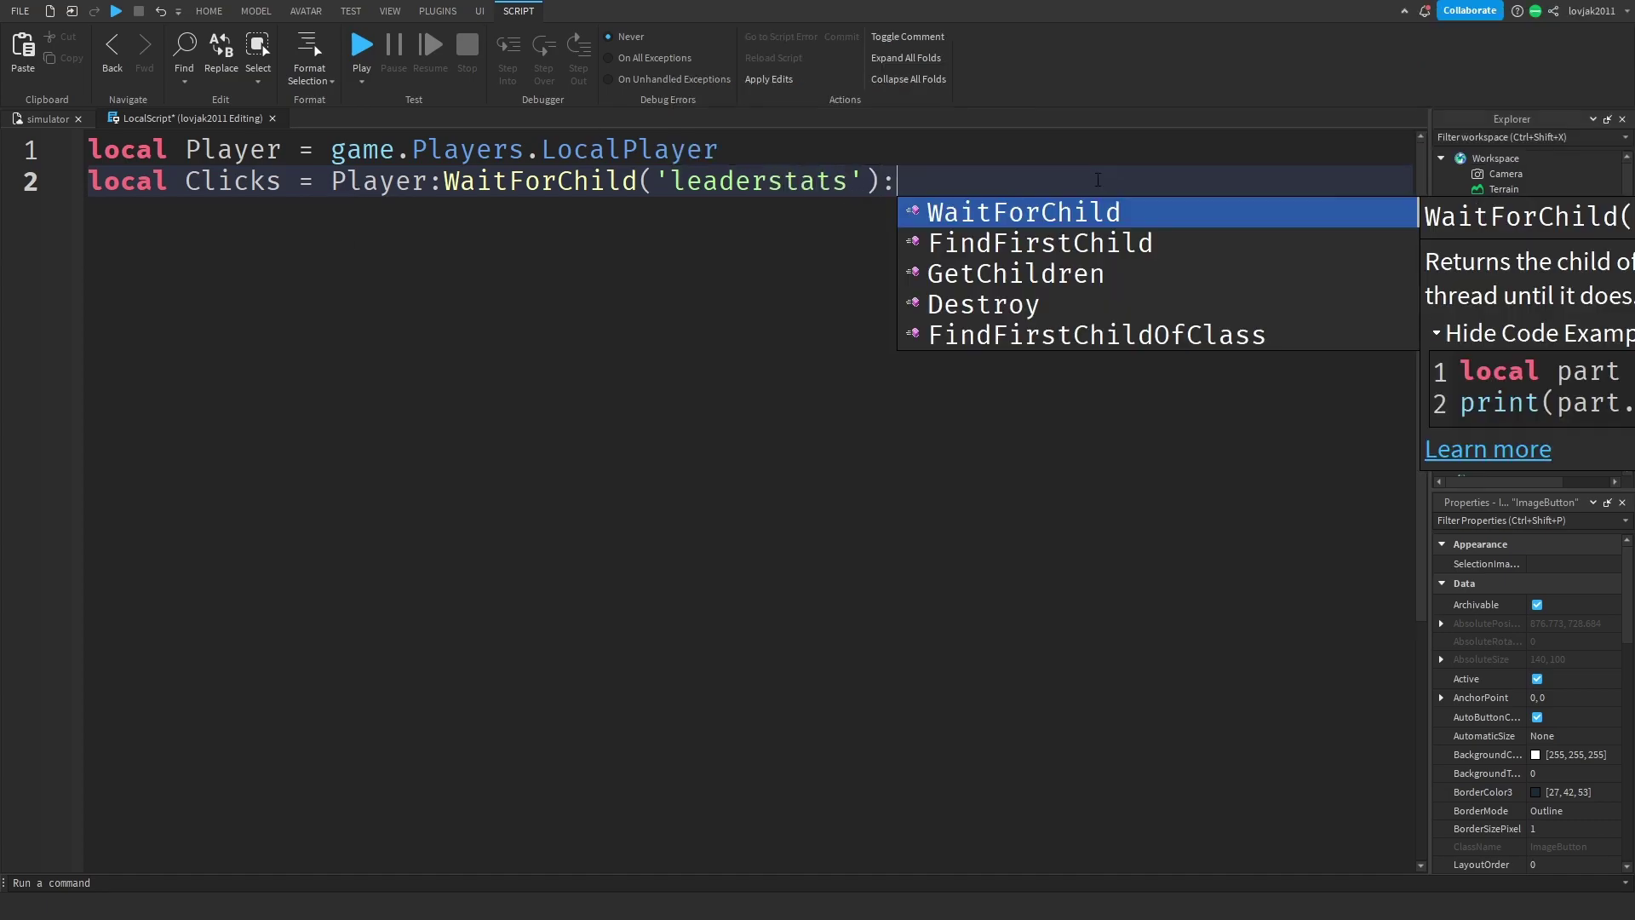
key(Tab)
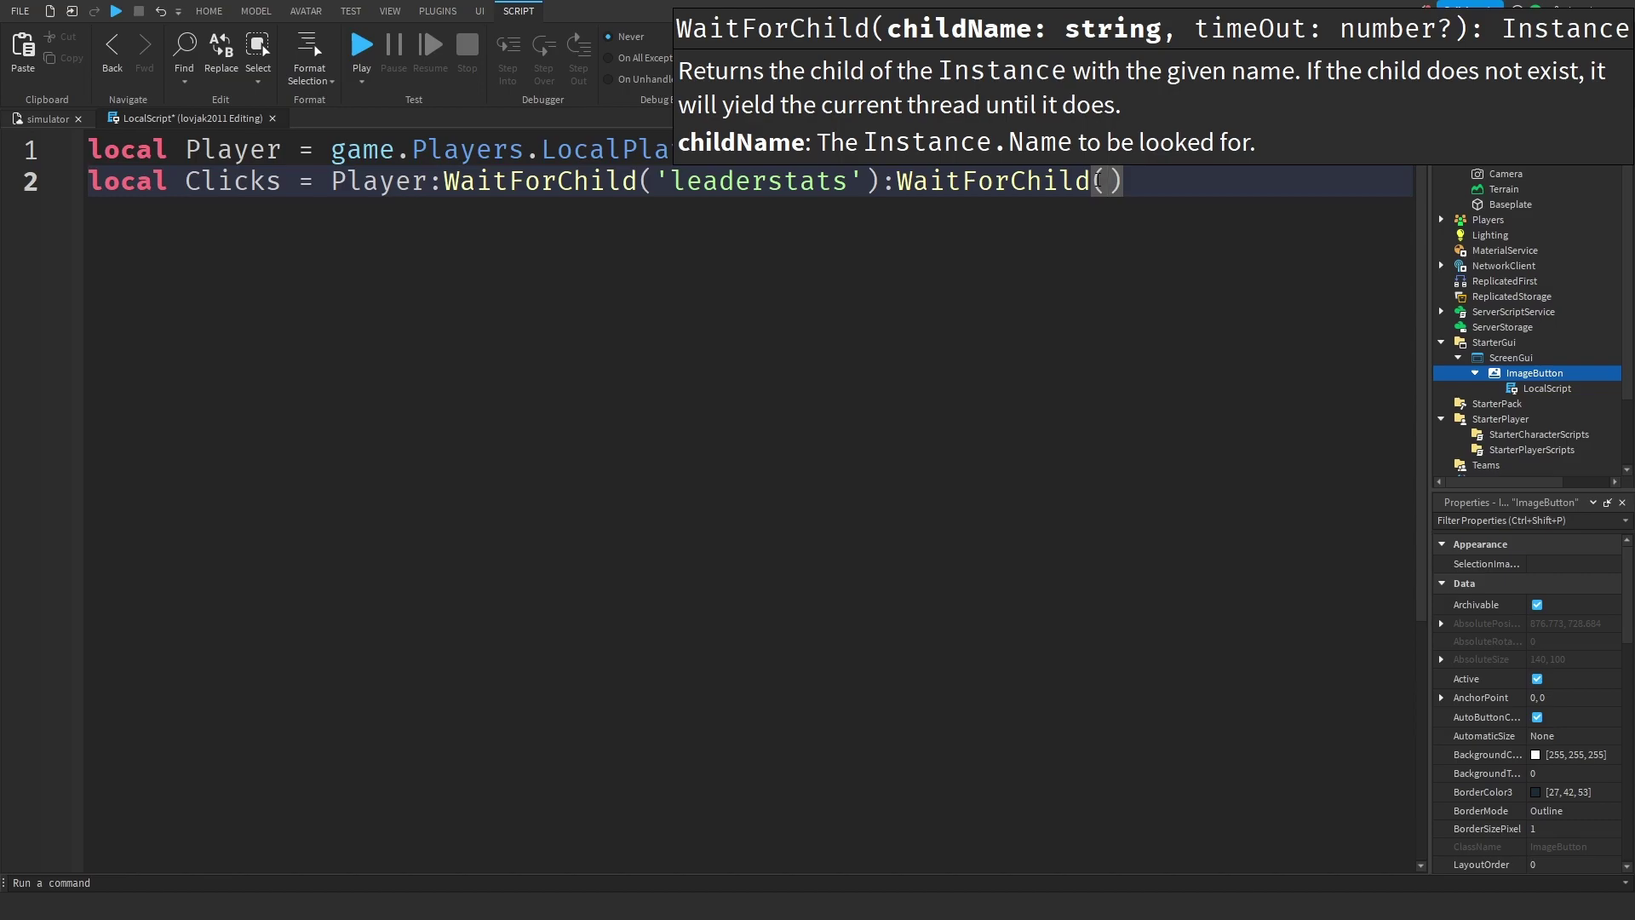
text('Clc)
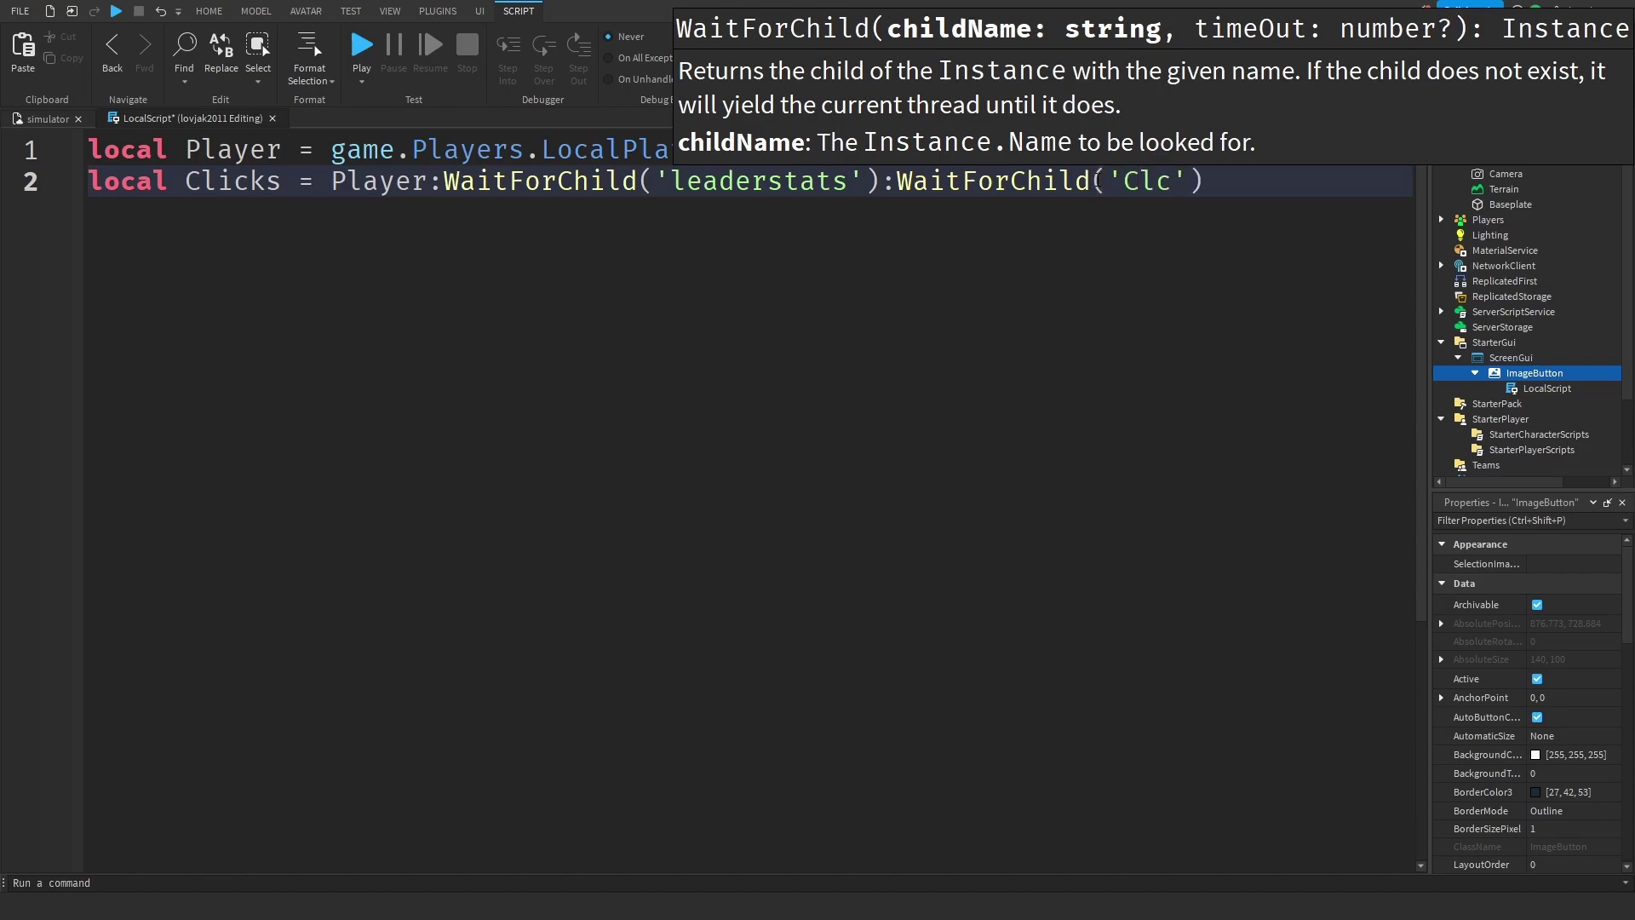
key(BackSpace)
text(icks)
key(Right)
key(Right)
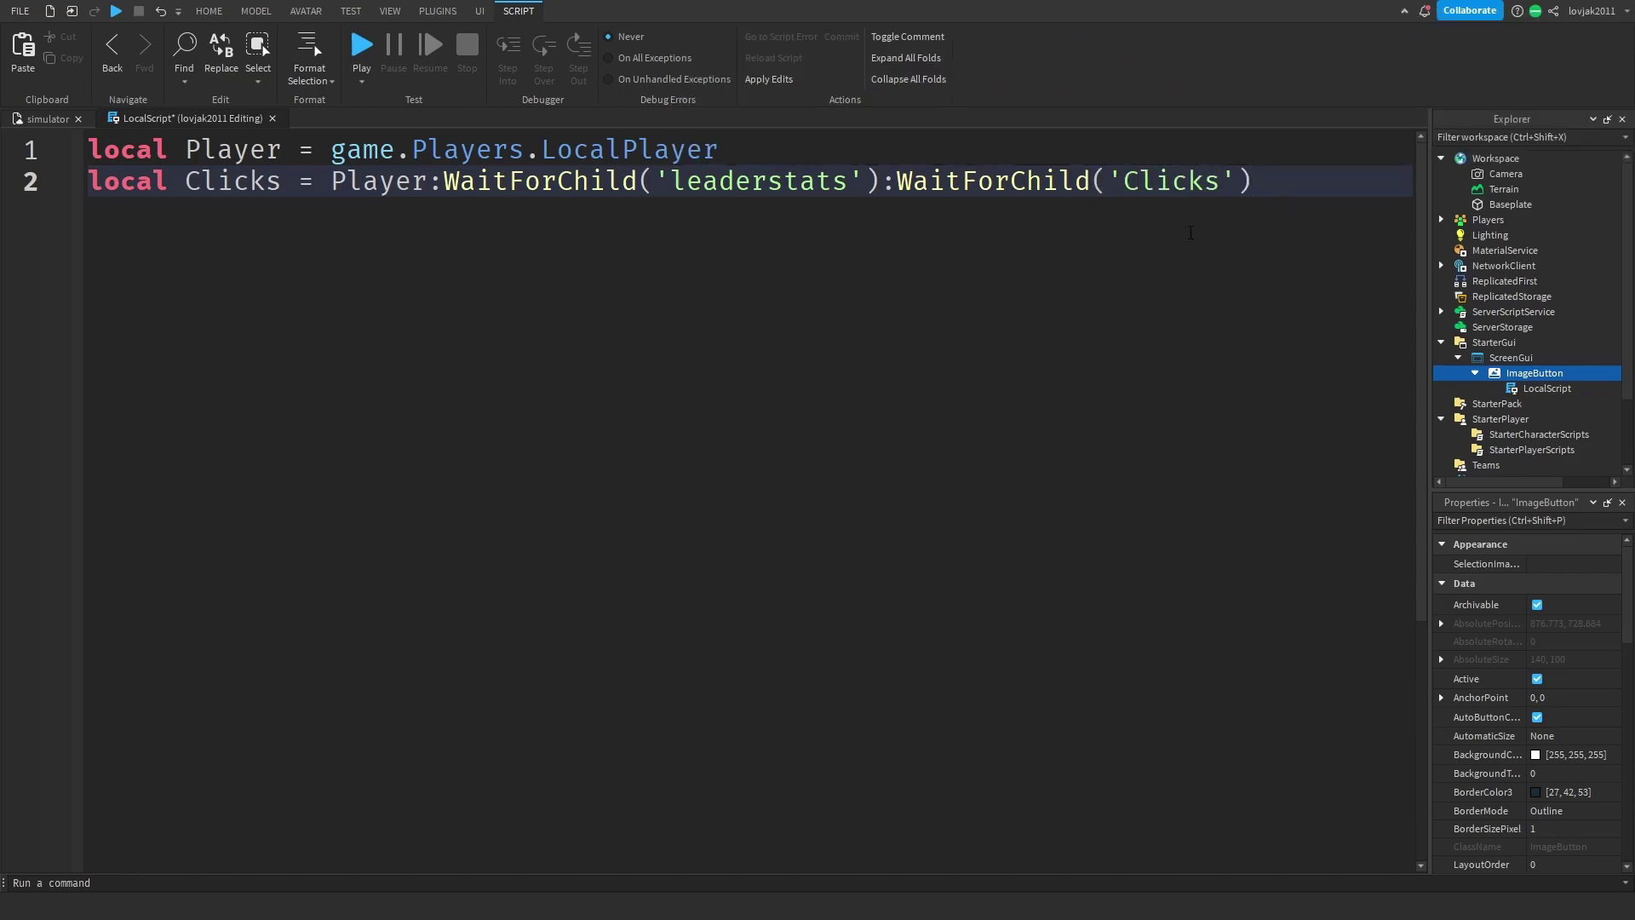
key(Return)
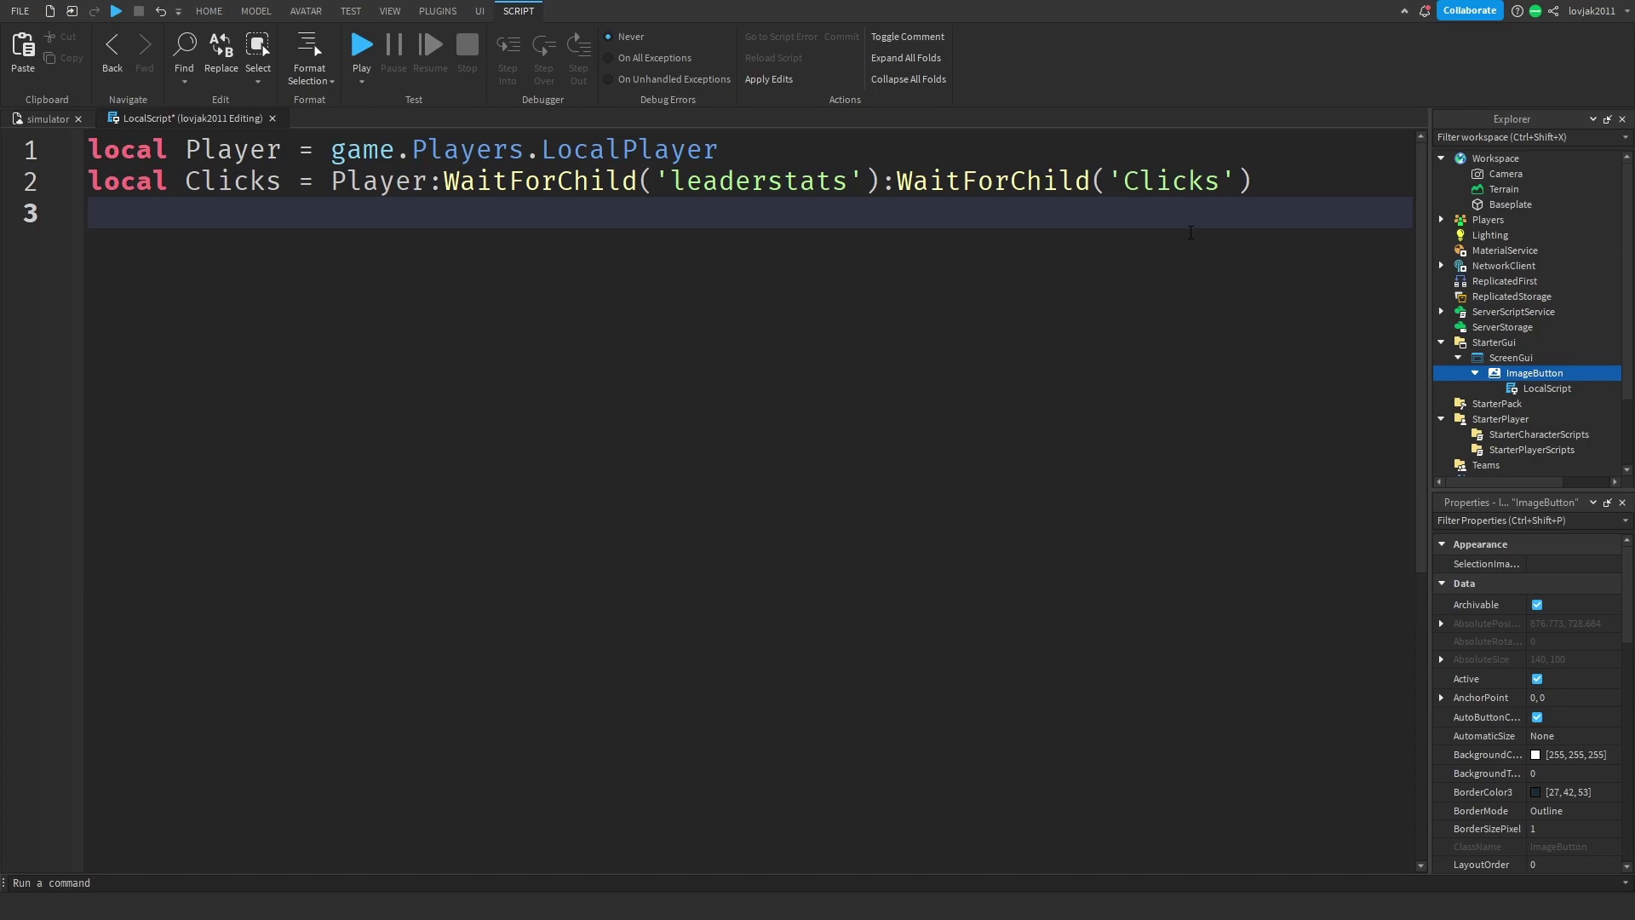
text(local )
text(Market)
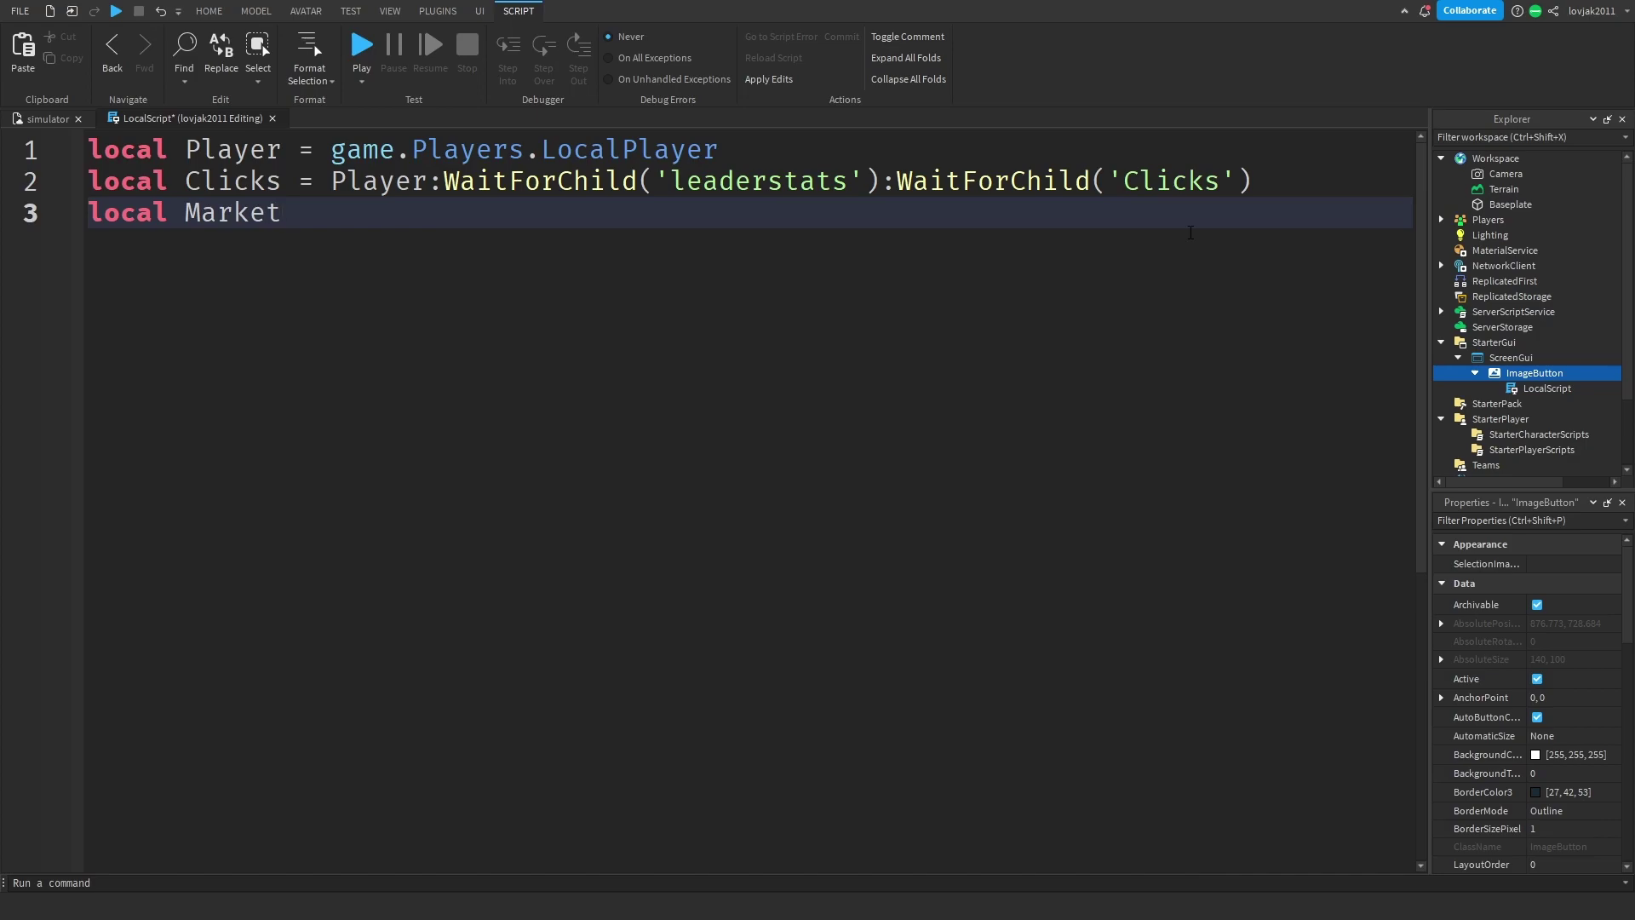
text(PlaceS)
text(ervice )
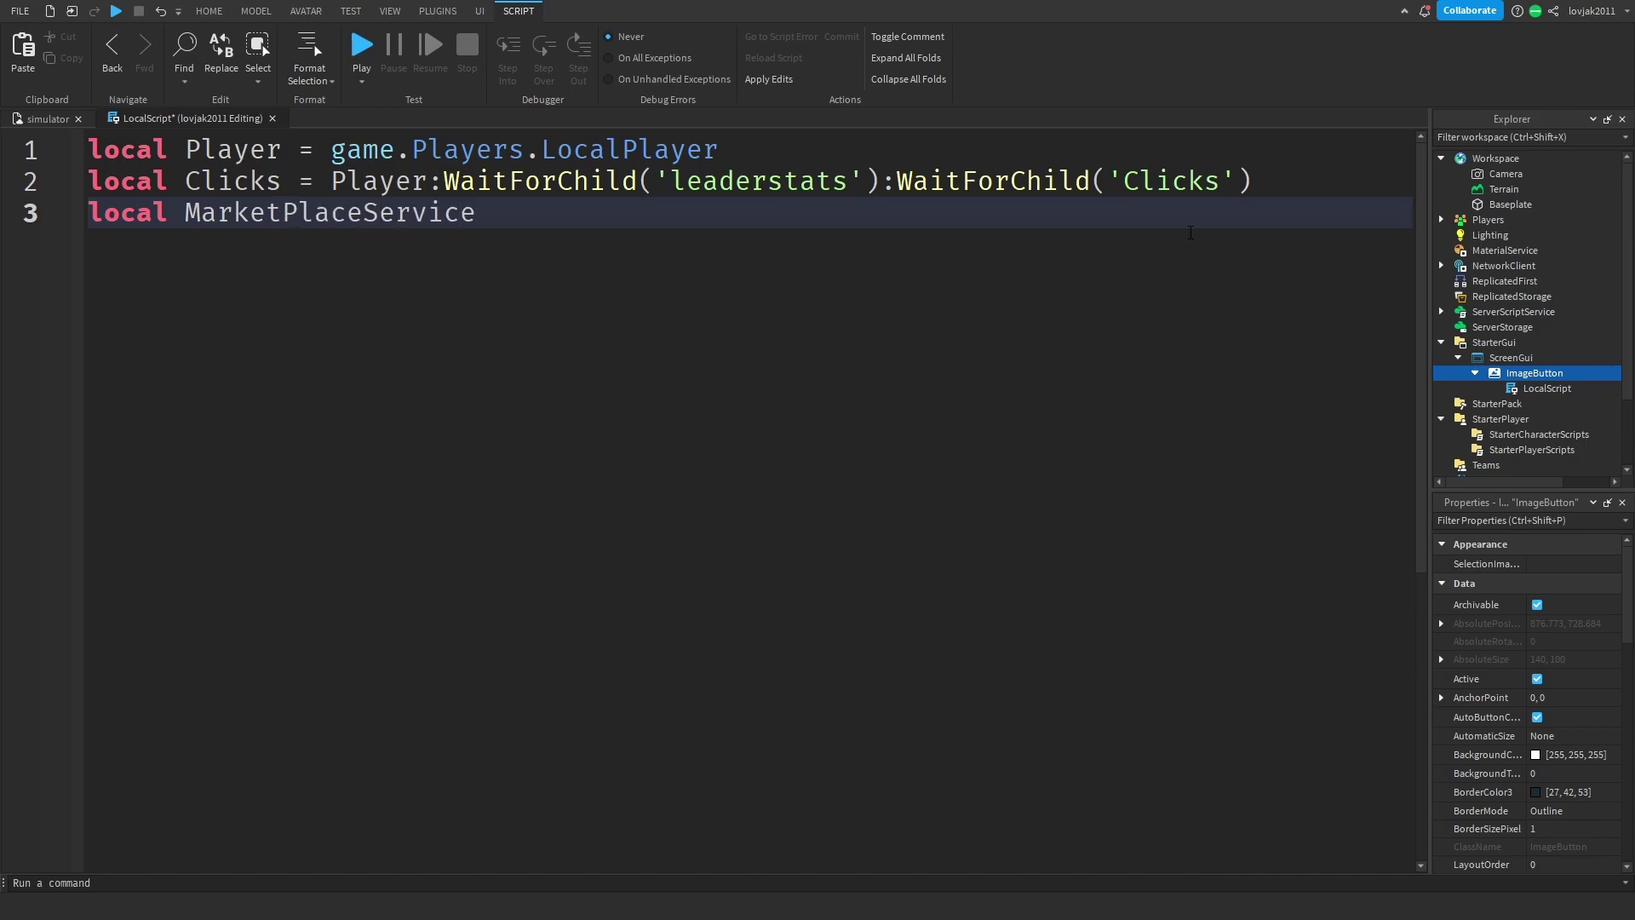
text(= game)
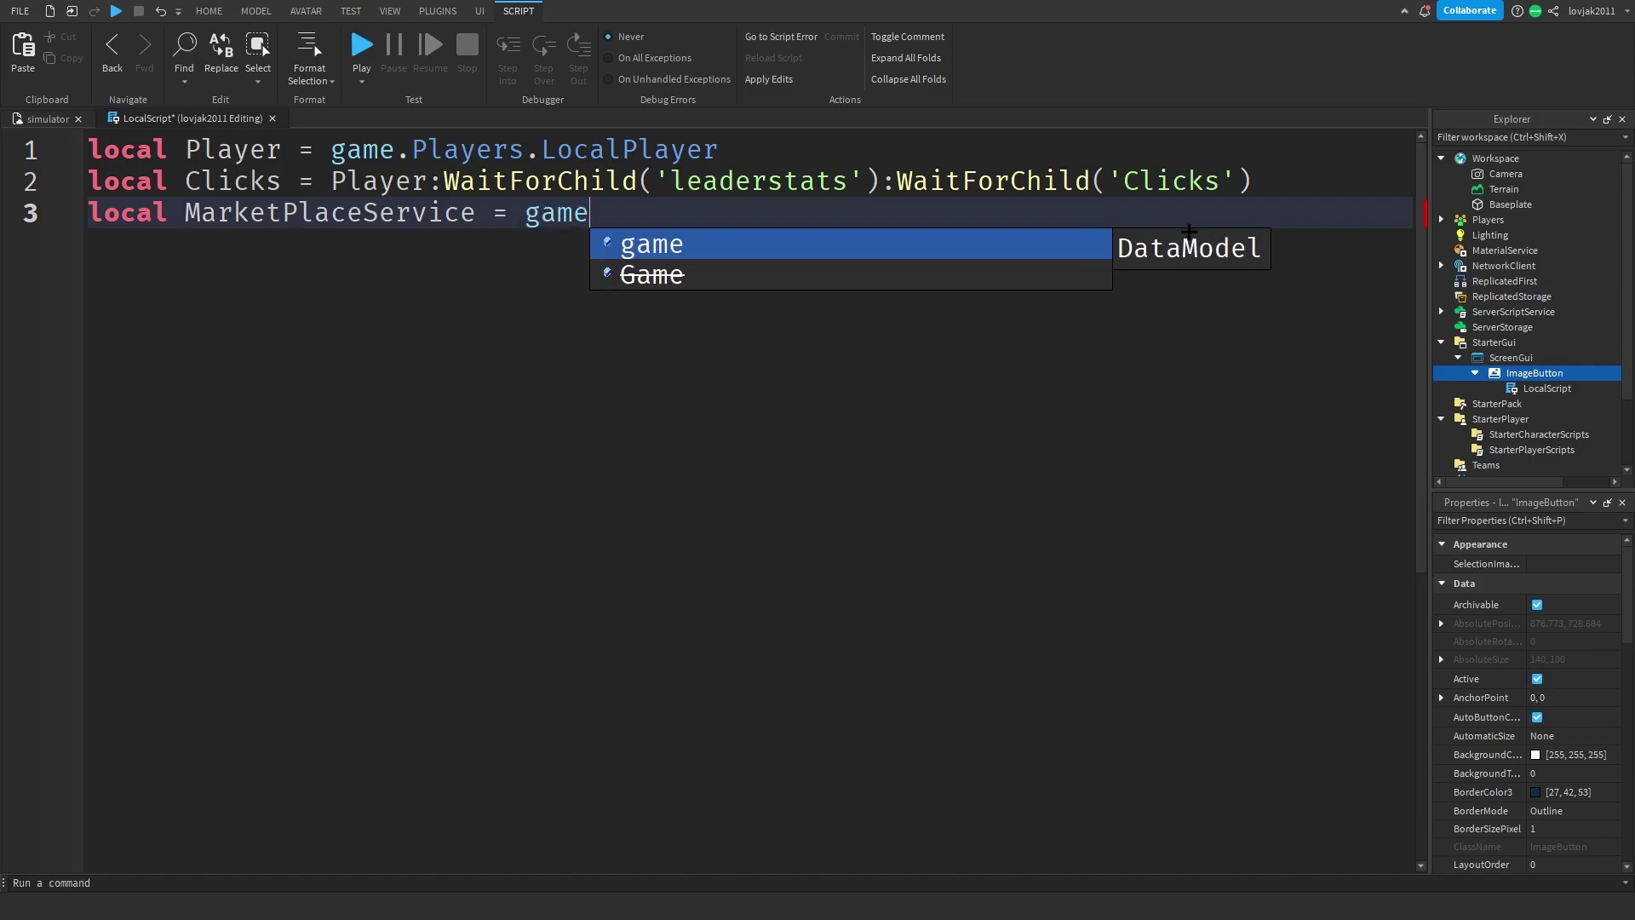
text(:)
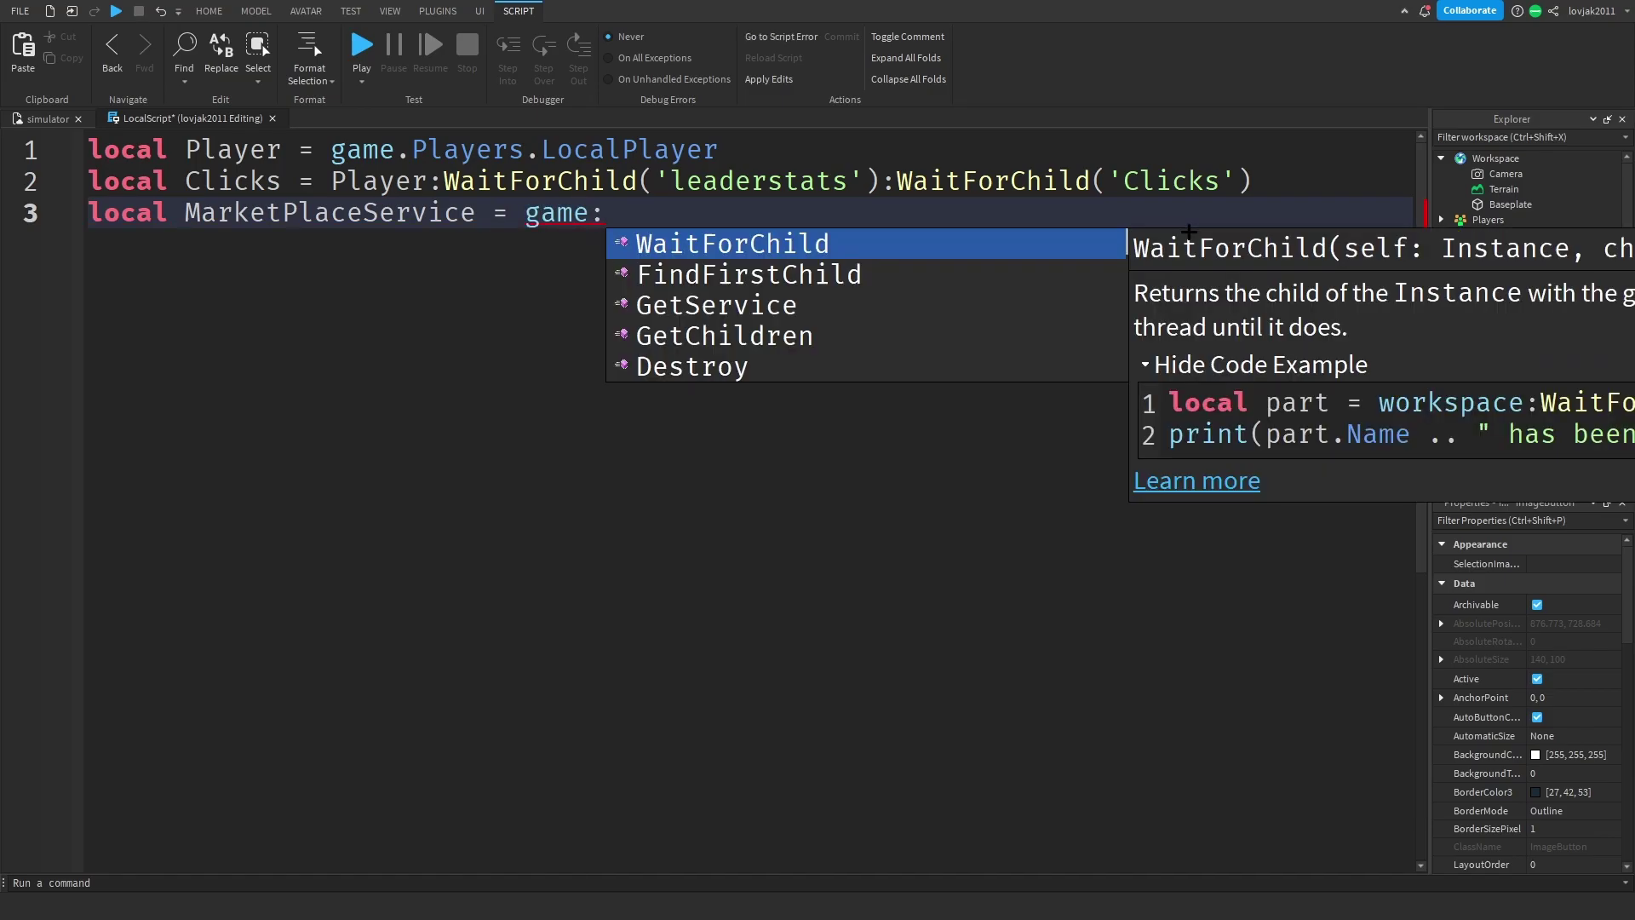
text(Ge)
- Add line 3 with game:GetService("MarketplaceService") and start a fourth line
key(Return)
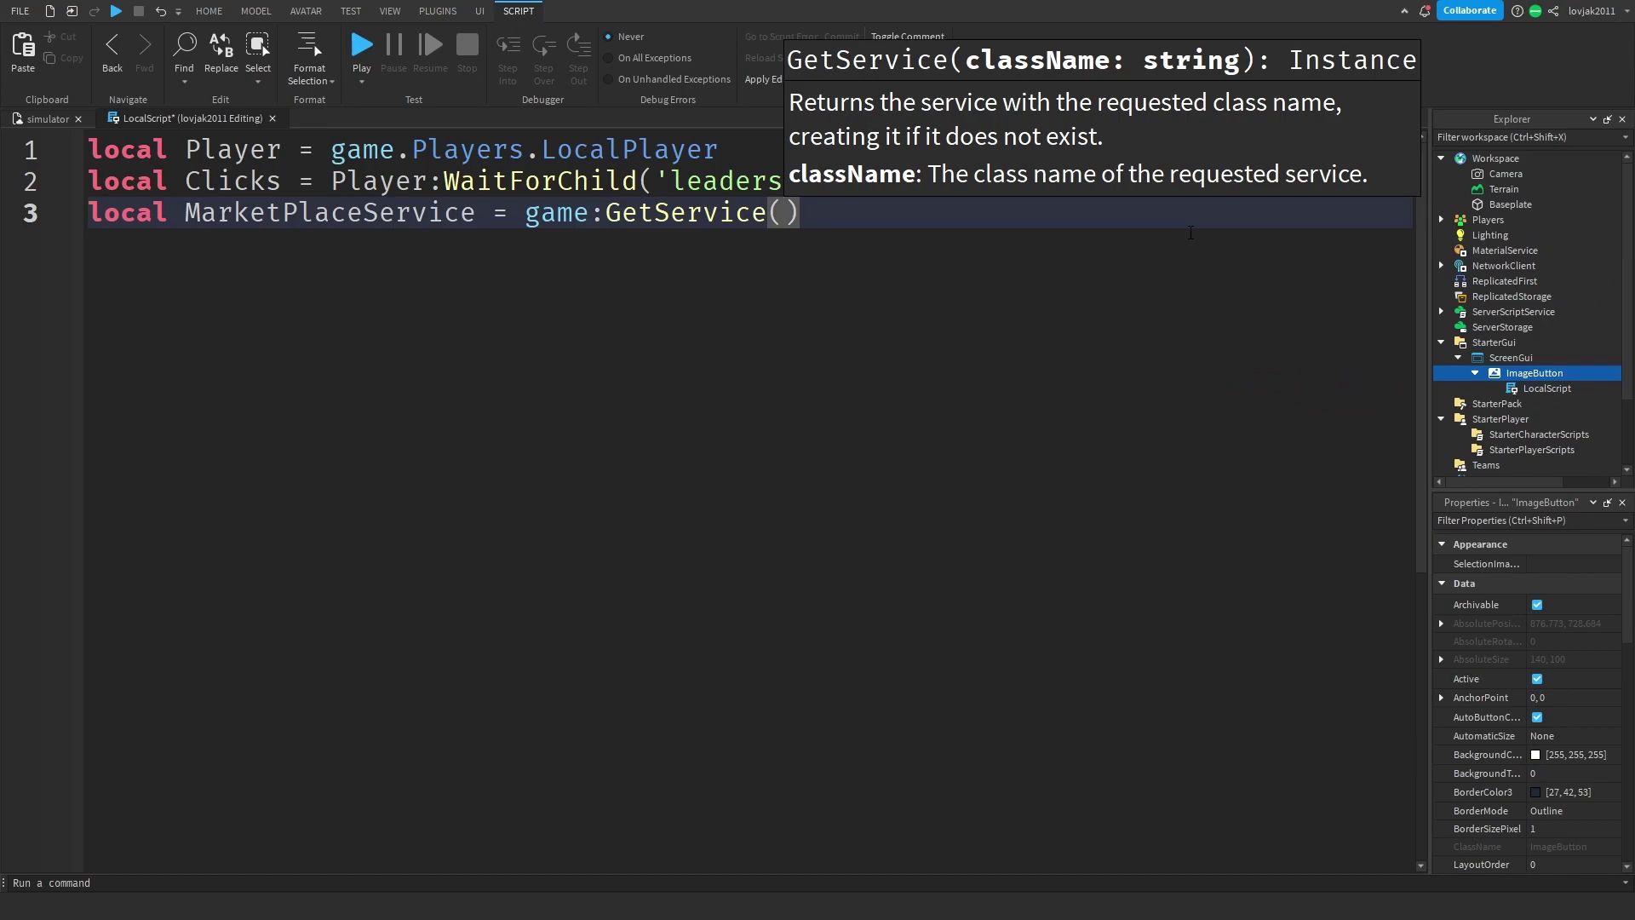
text("m,)
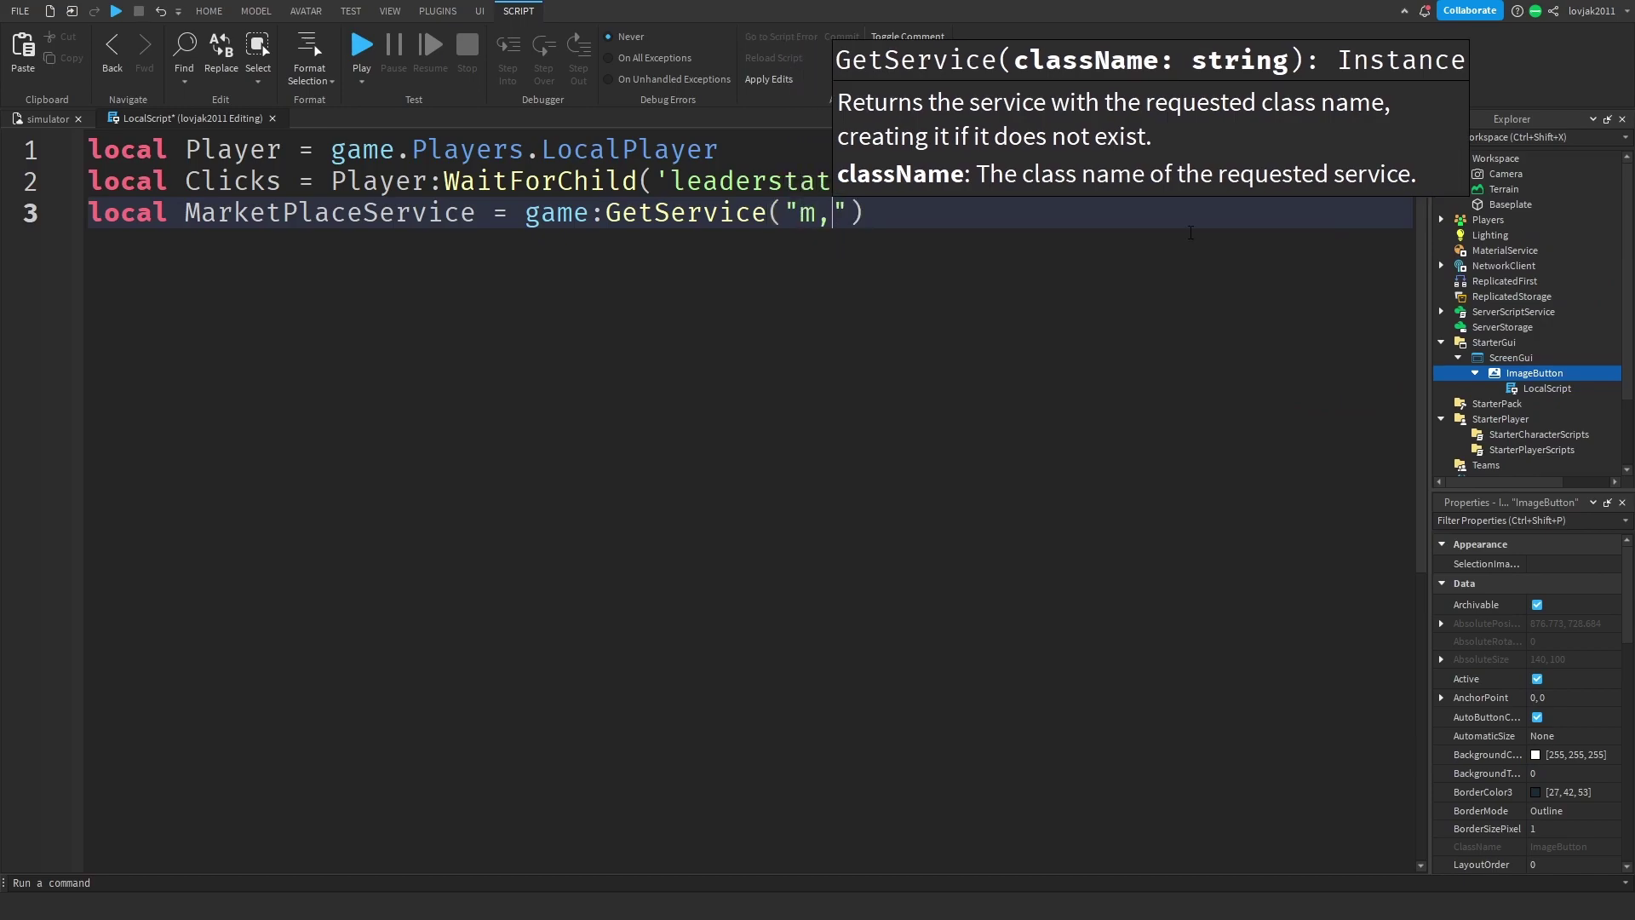
key(BackSpace)
text(MA)
key(Return)
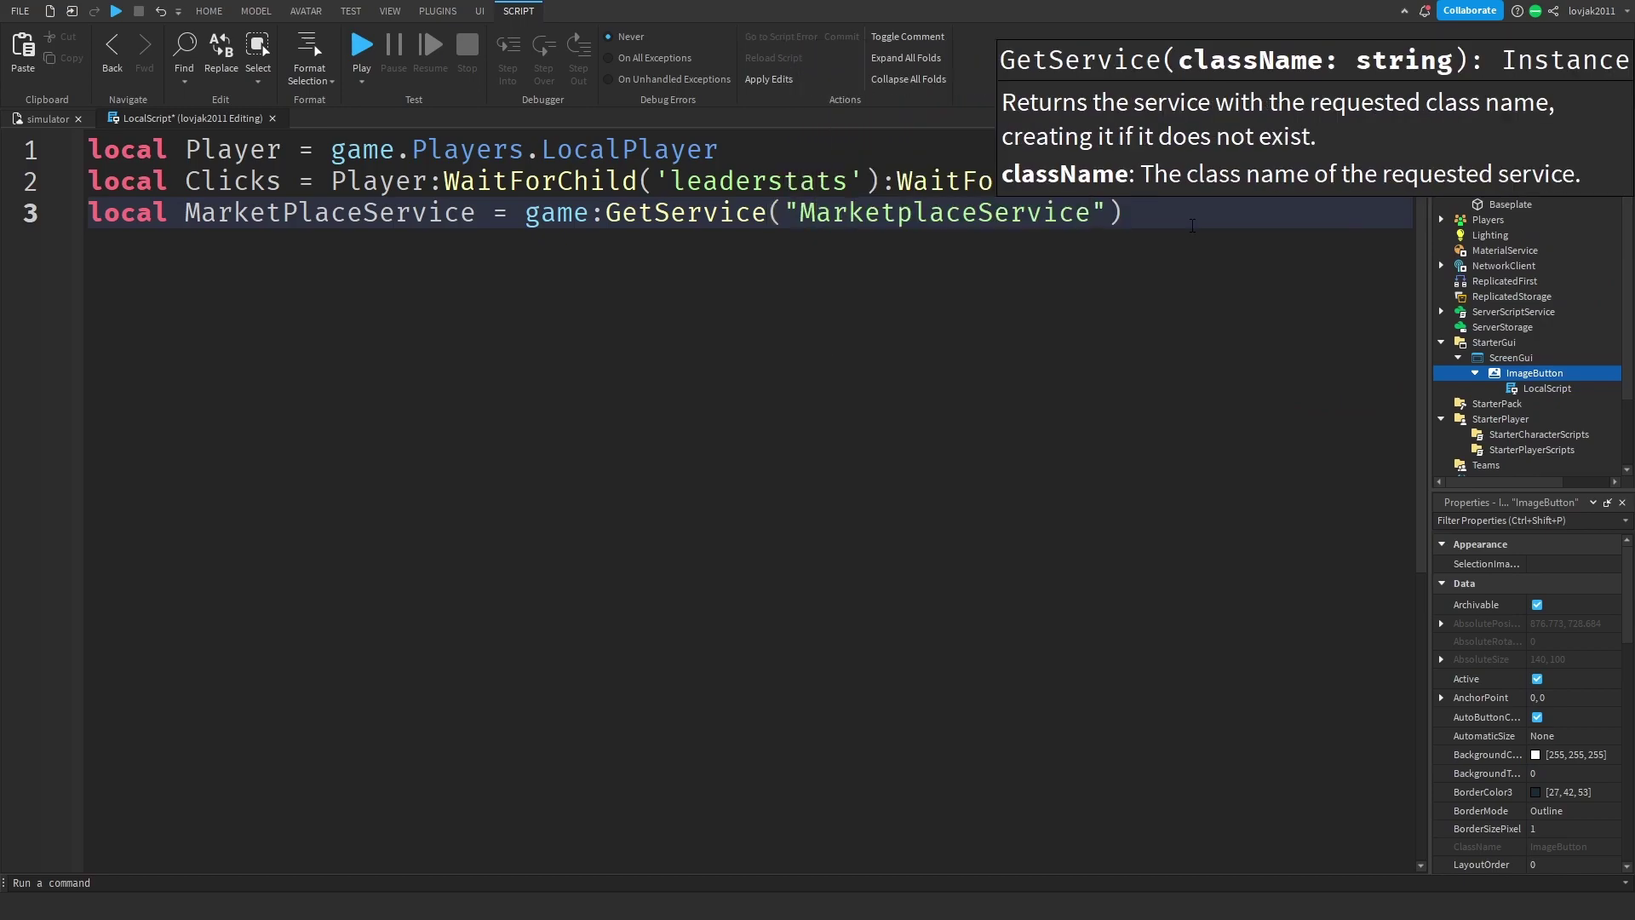
key(Right)
key(Return)
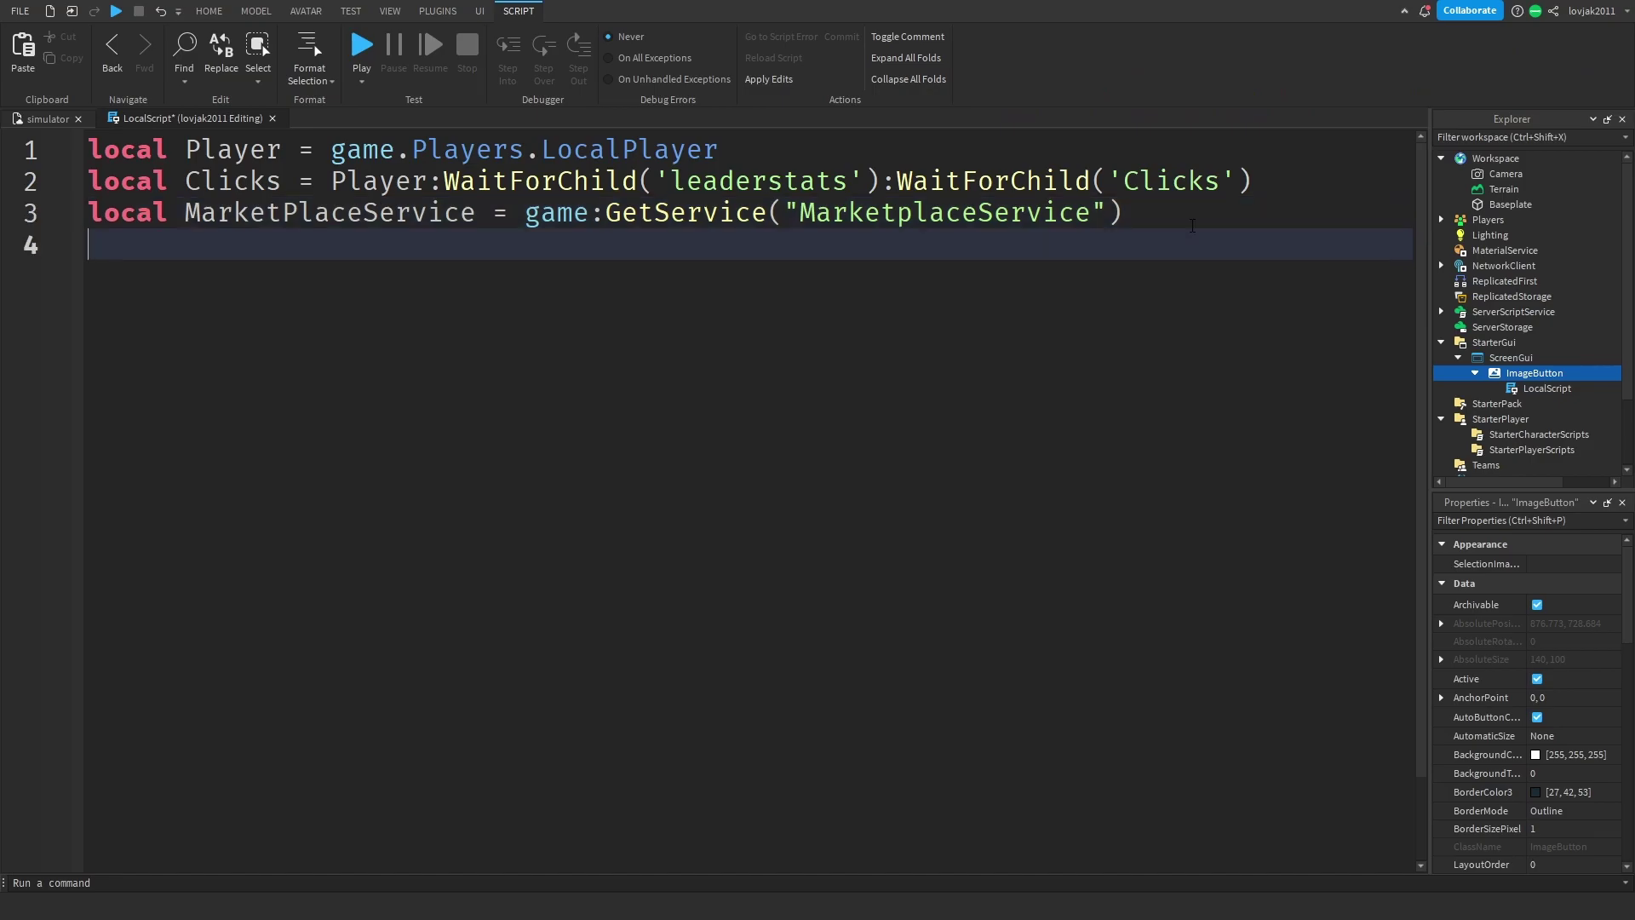
text(local )
text(Gamepass)
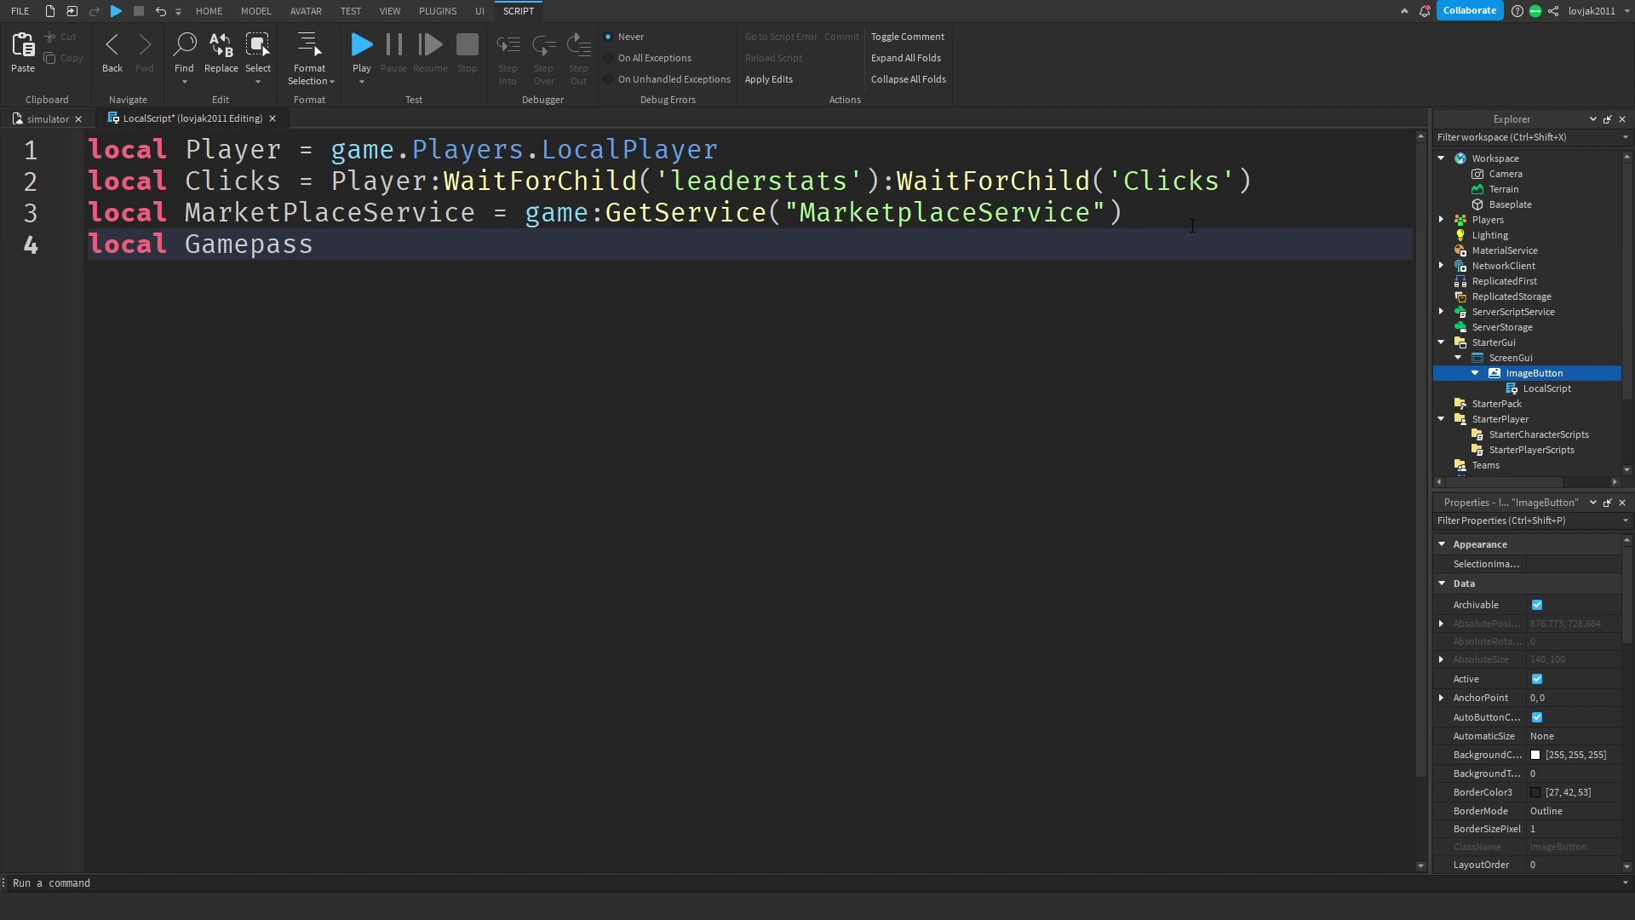
text(ID)
text( = --)
text(put y)
text(our game)
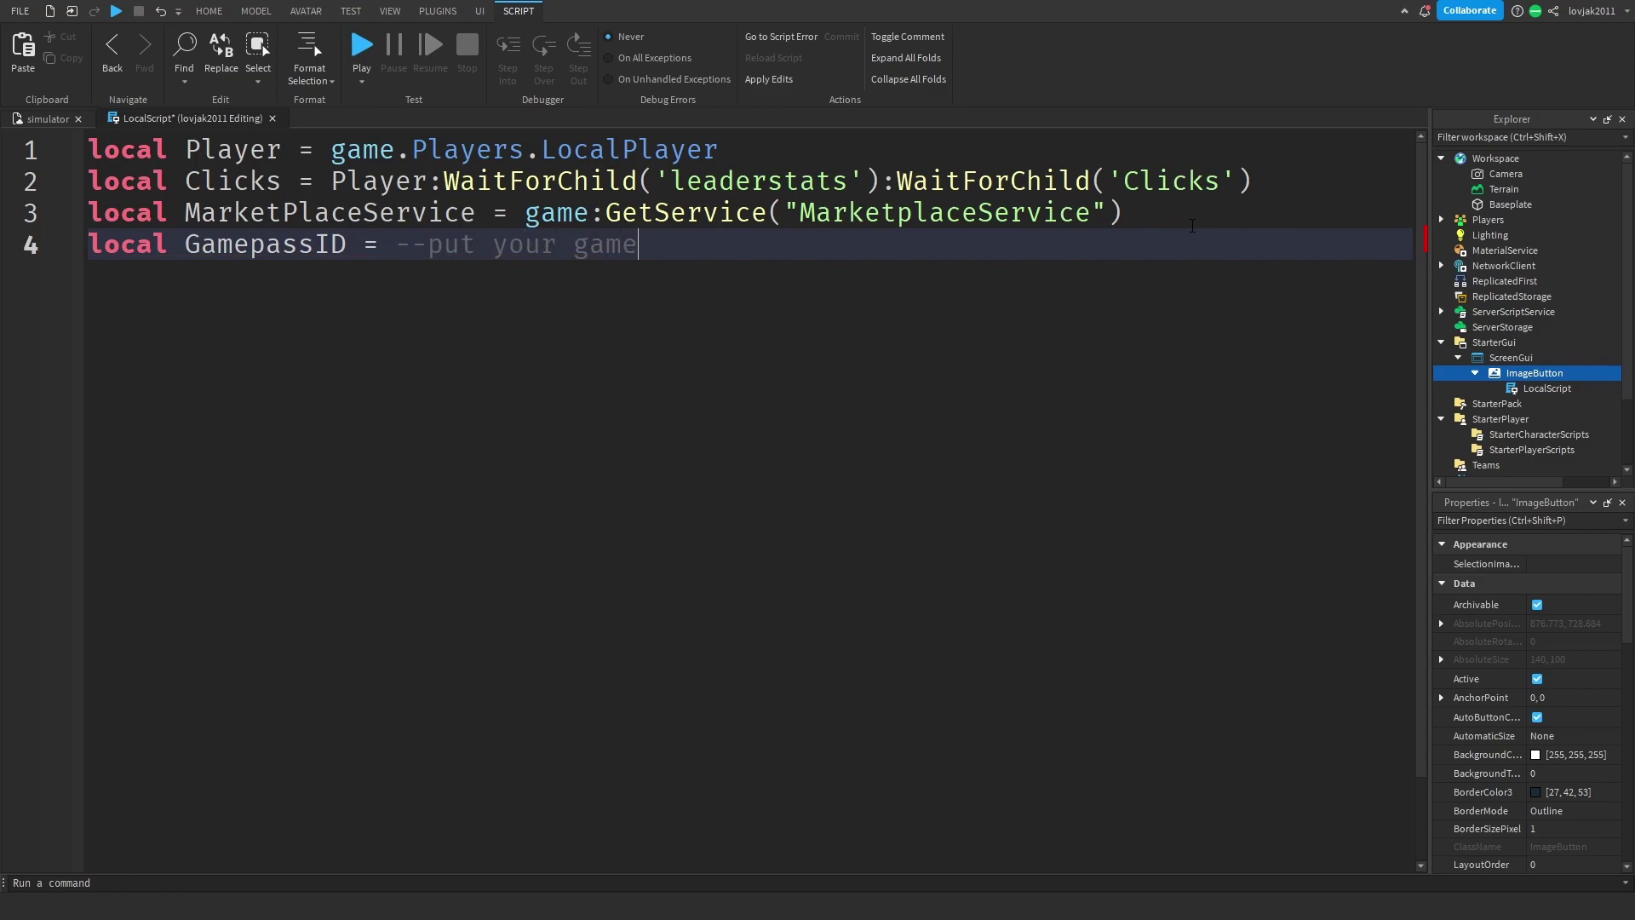
text(pass id)
- Paste GamepassID 111737704 on line 4, add '2x clicks' to its comment, then a new line
click(395, 265)
text(111737704)
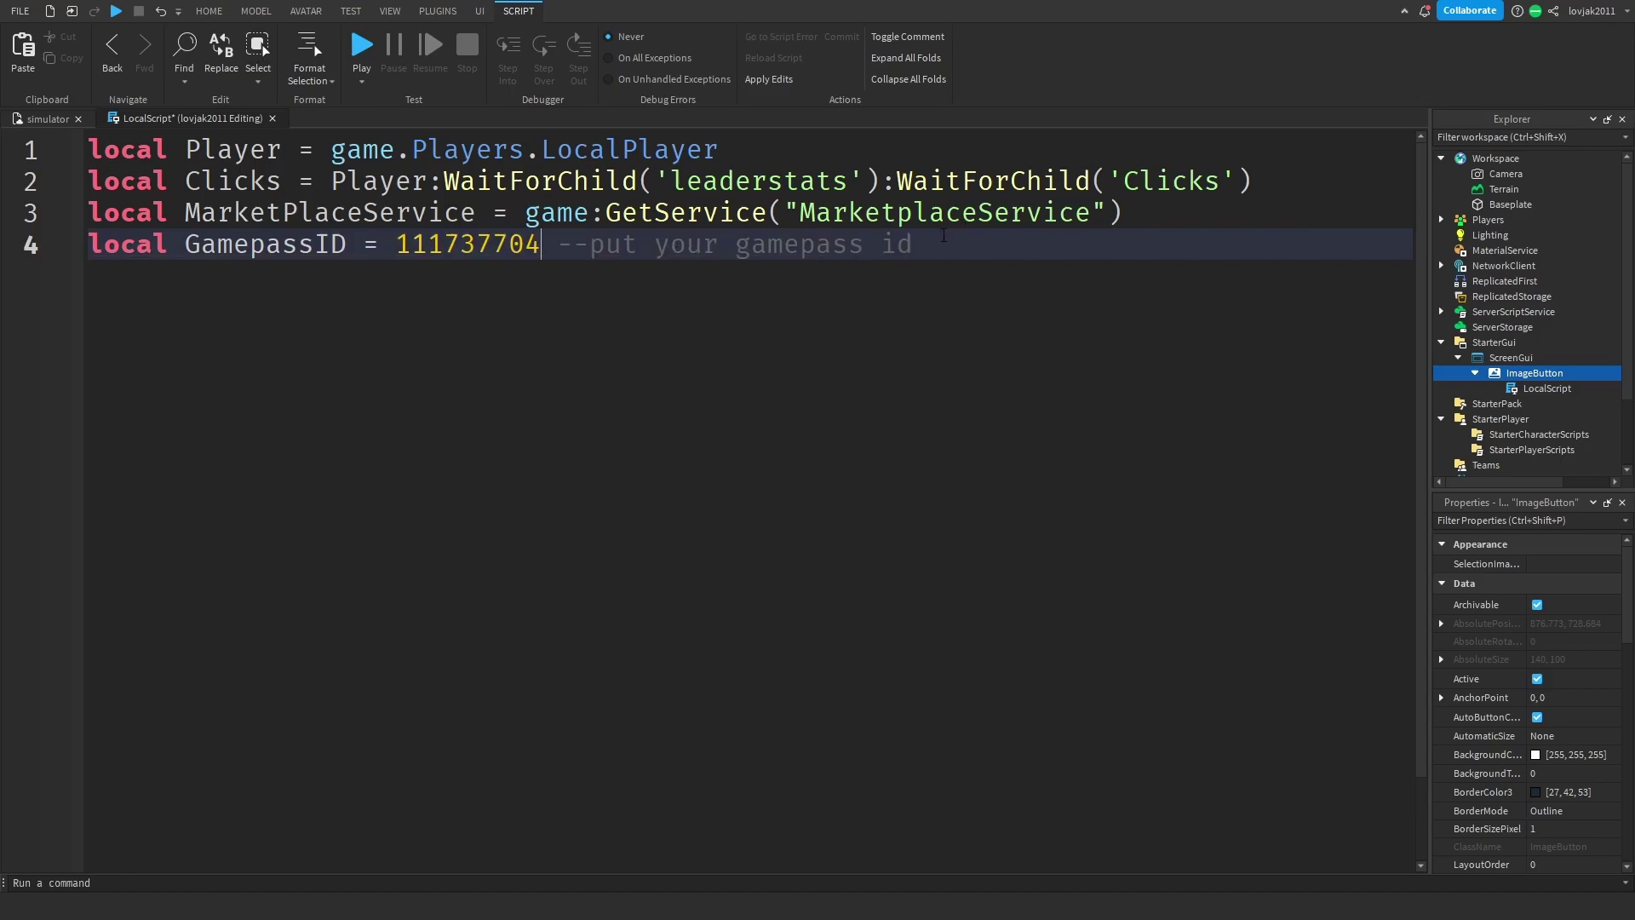
click(671, 244)
click(724, 244)
text(2 x click )
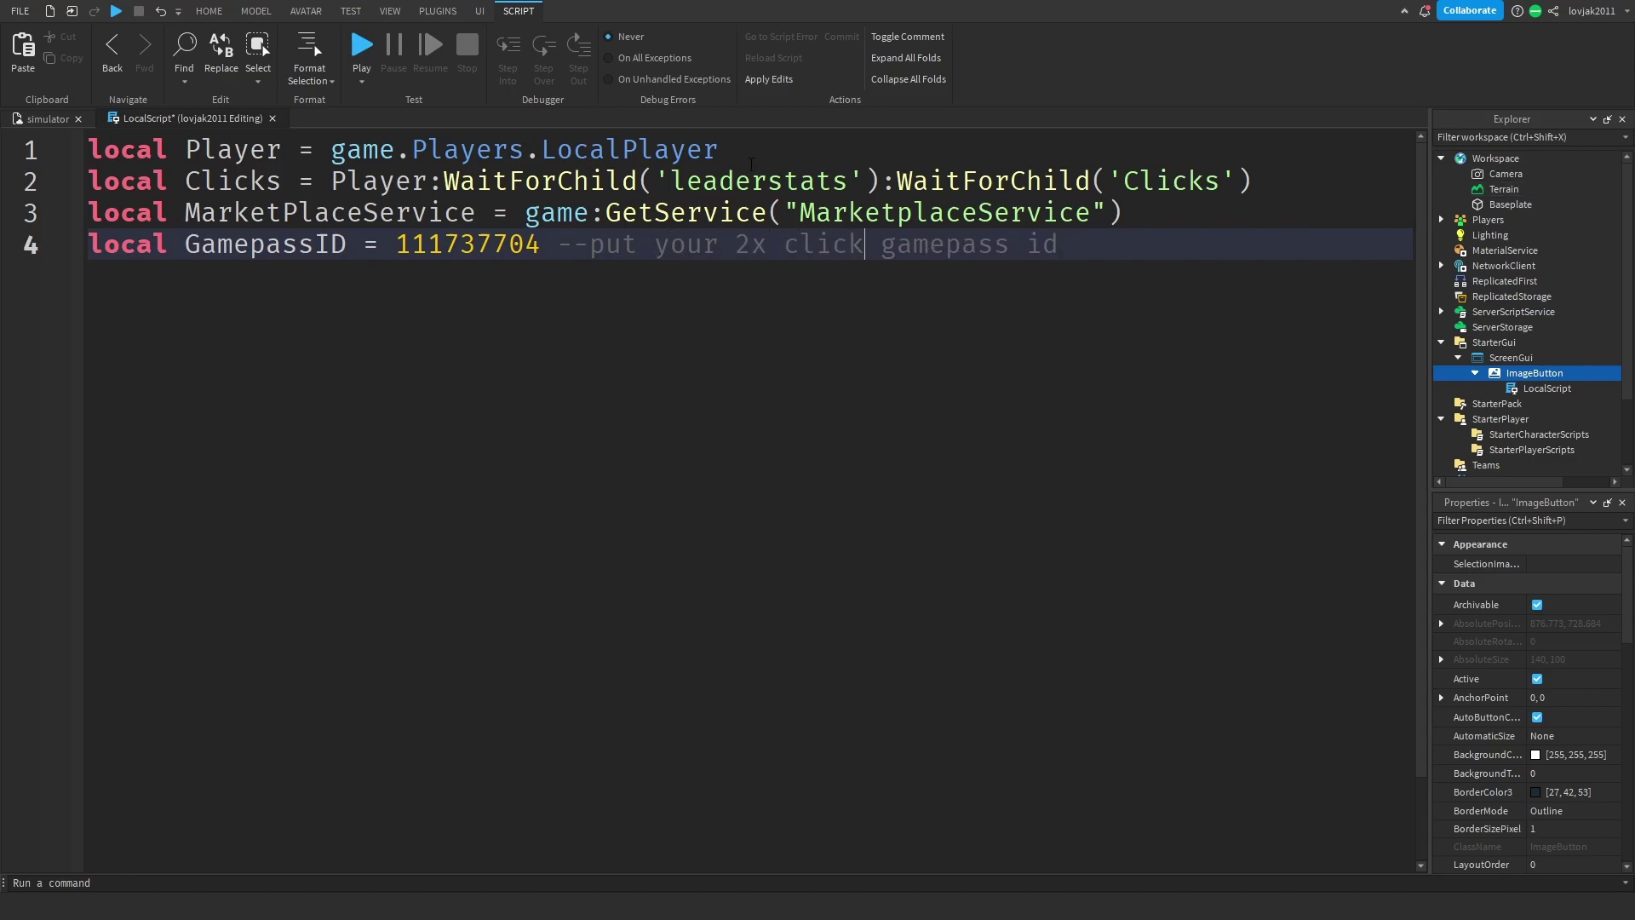
text(s)
drag(1275, 230, 461, 244)
click(860, 307)
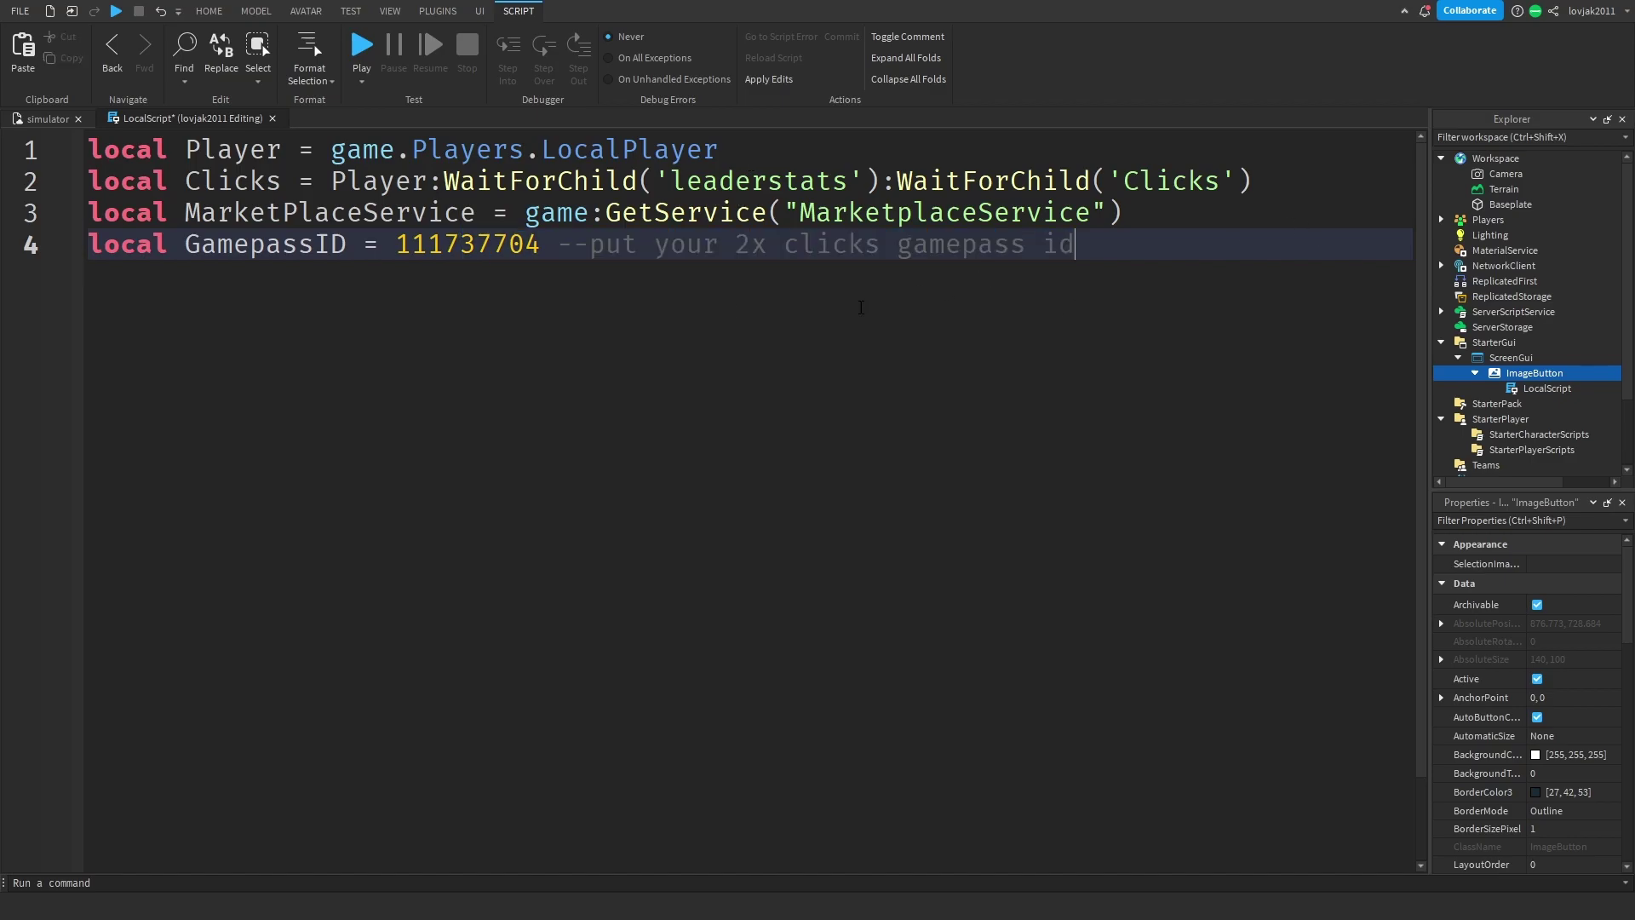
key(Return)
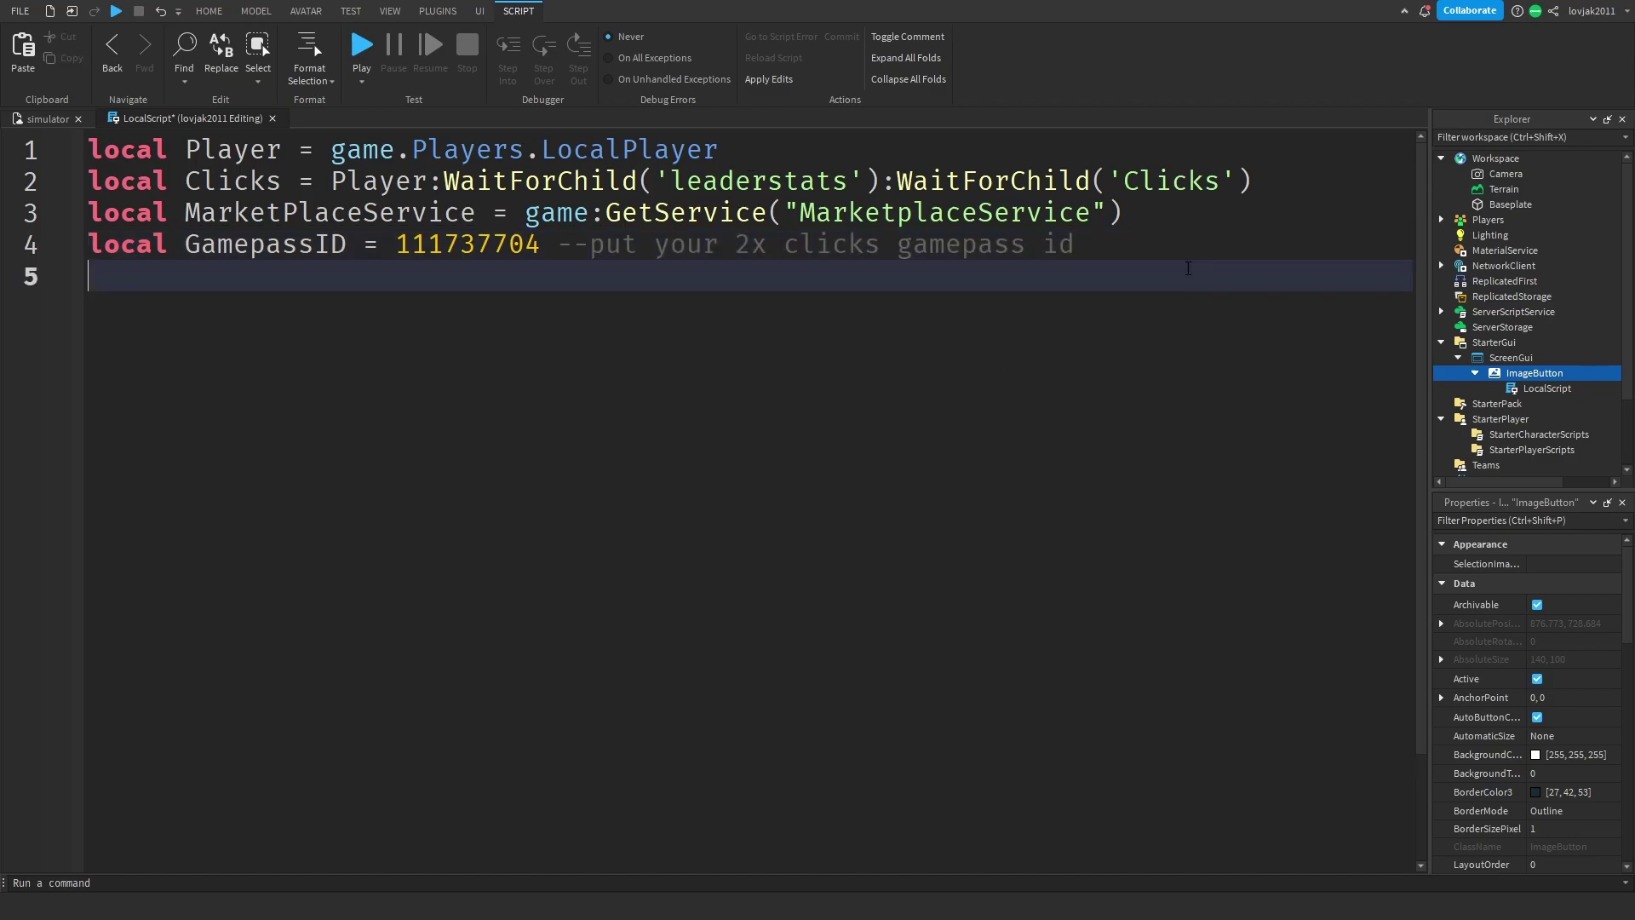
- Type script.Parent.MouseButton1Click:Connect(function() on line 6, removing the extra parenthesis
key(Return)
text(sc)
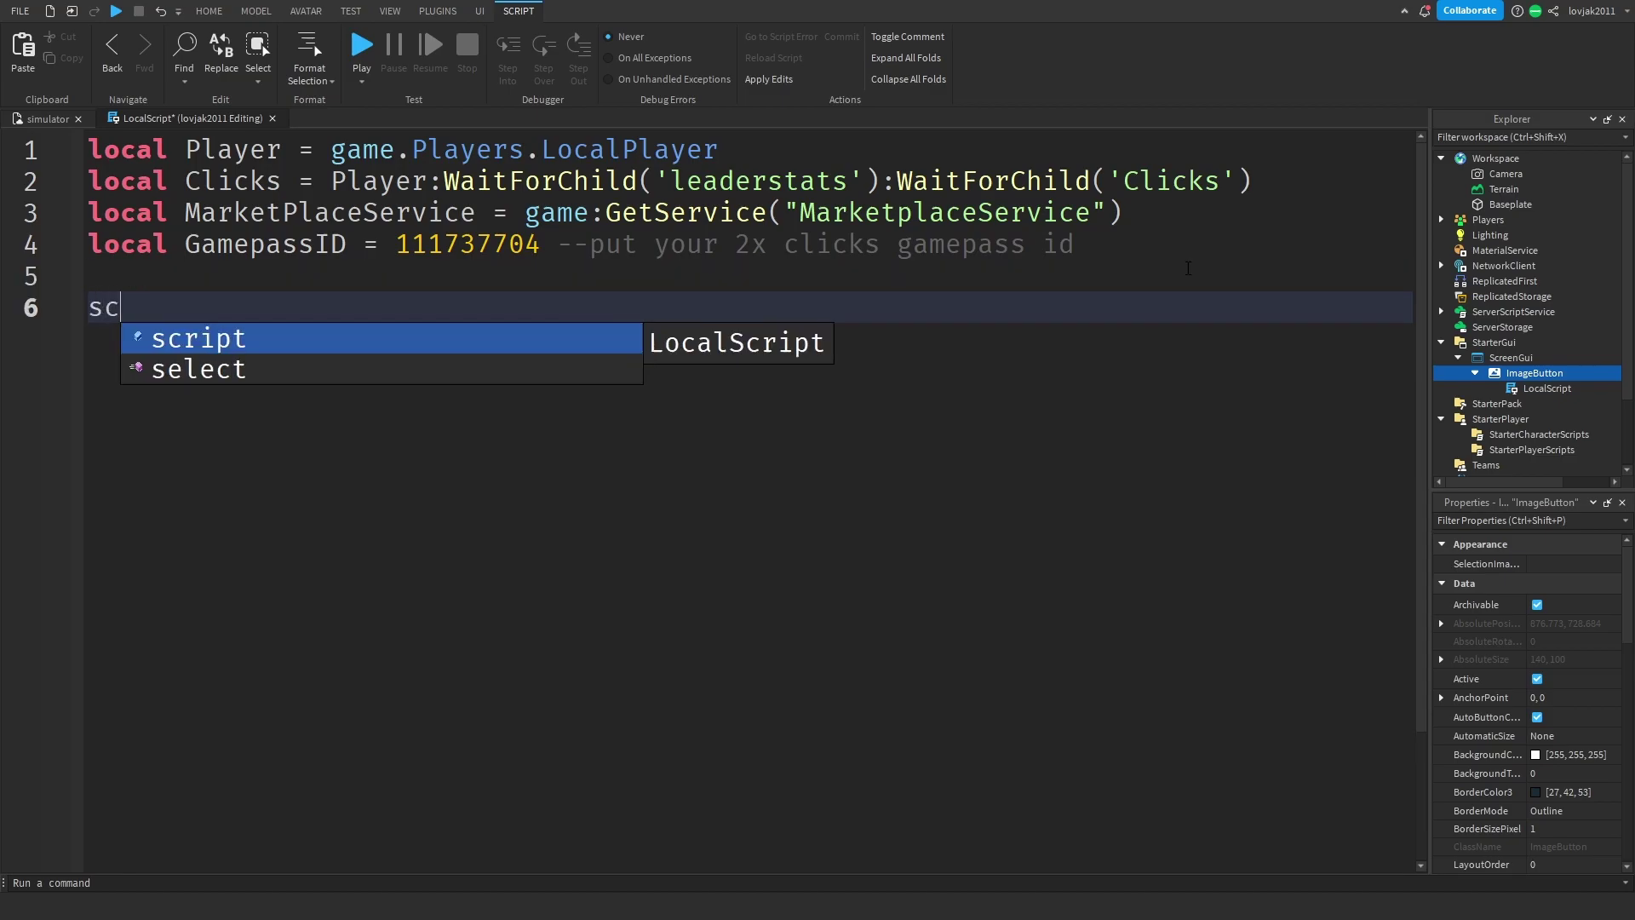
key(Tab)
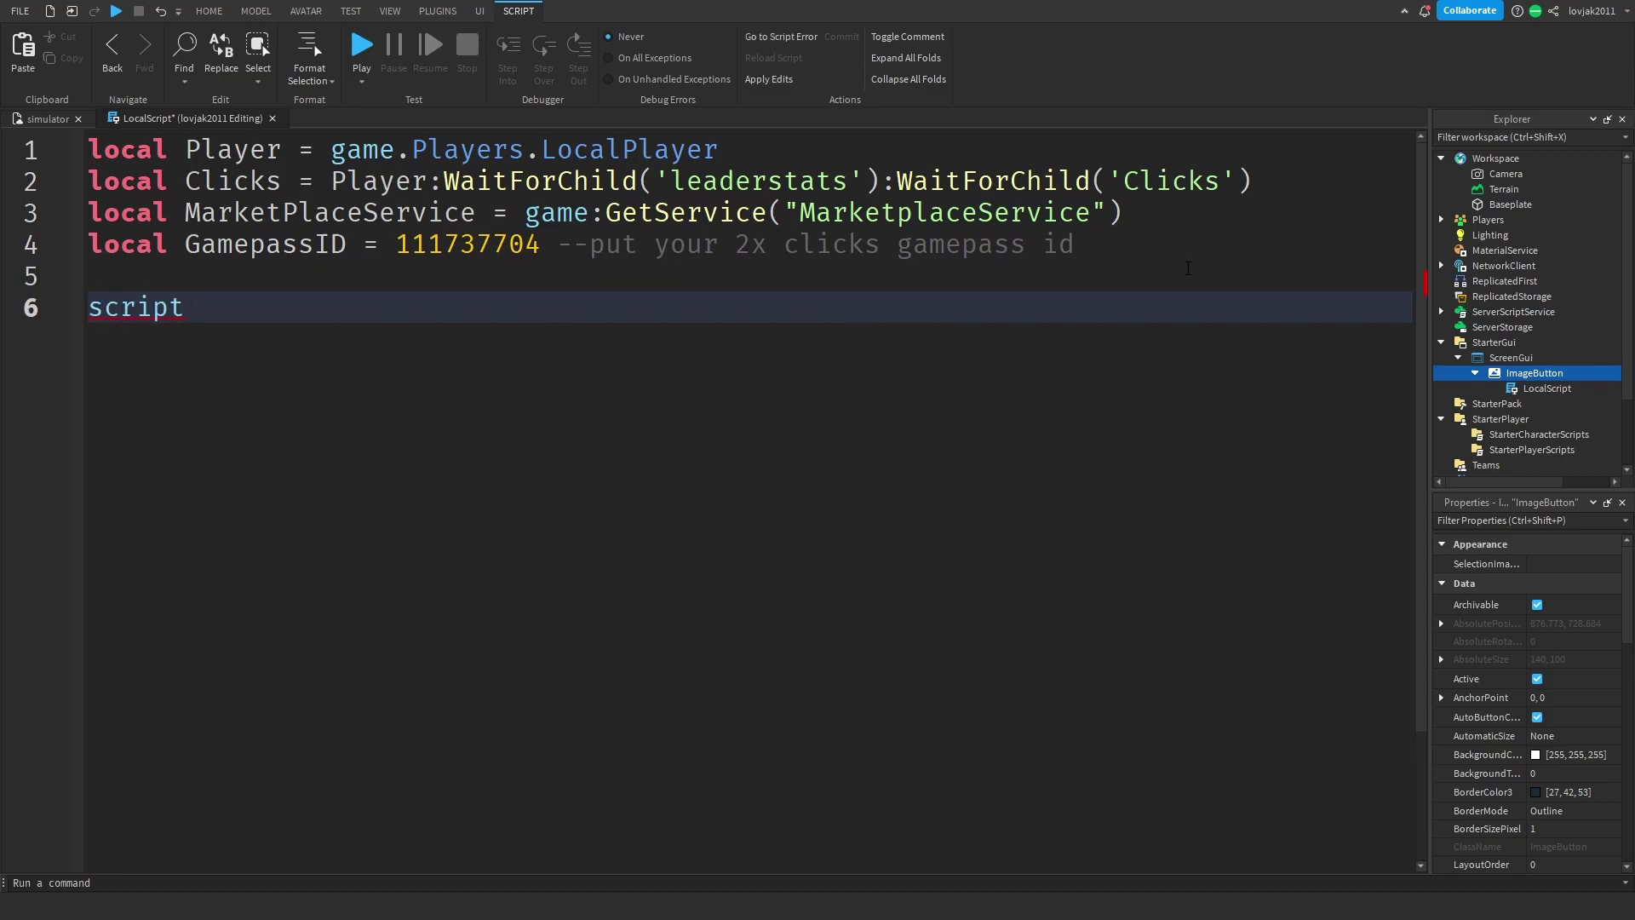
text(.P)
key(Tab)
text(.mo)
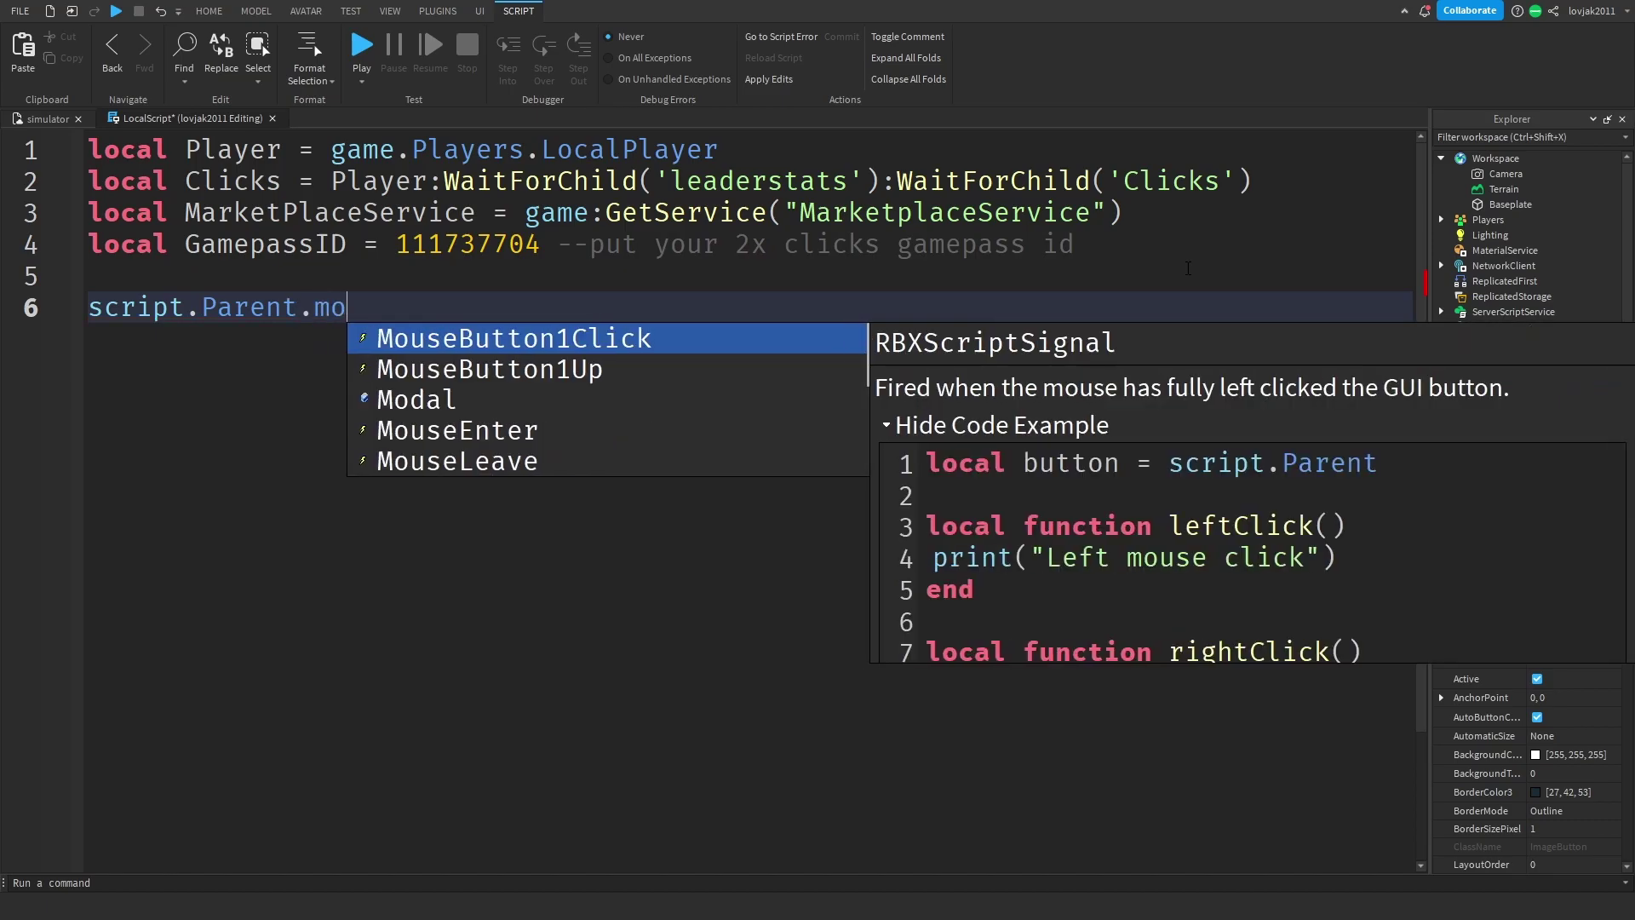
text(u)
key(Tab)
key(BackSpace)
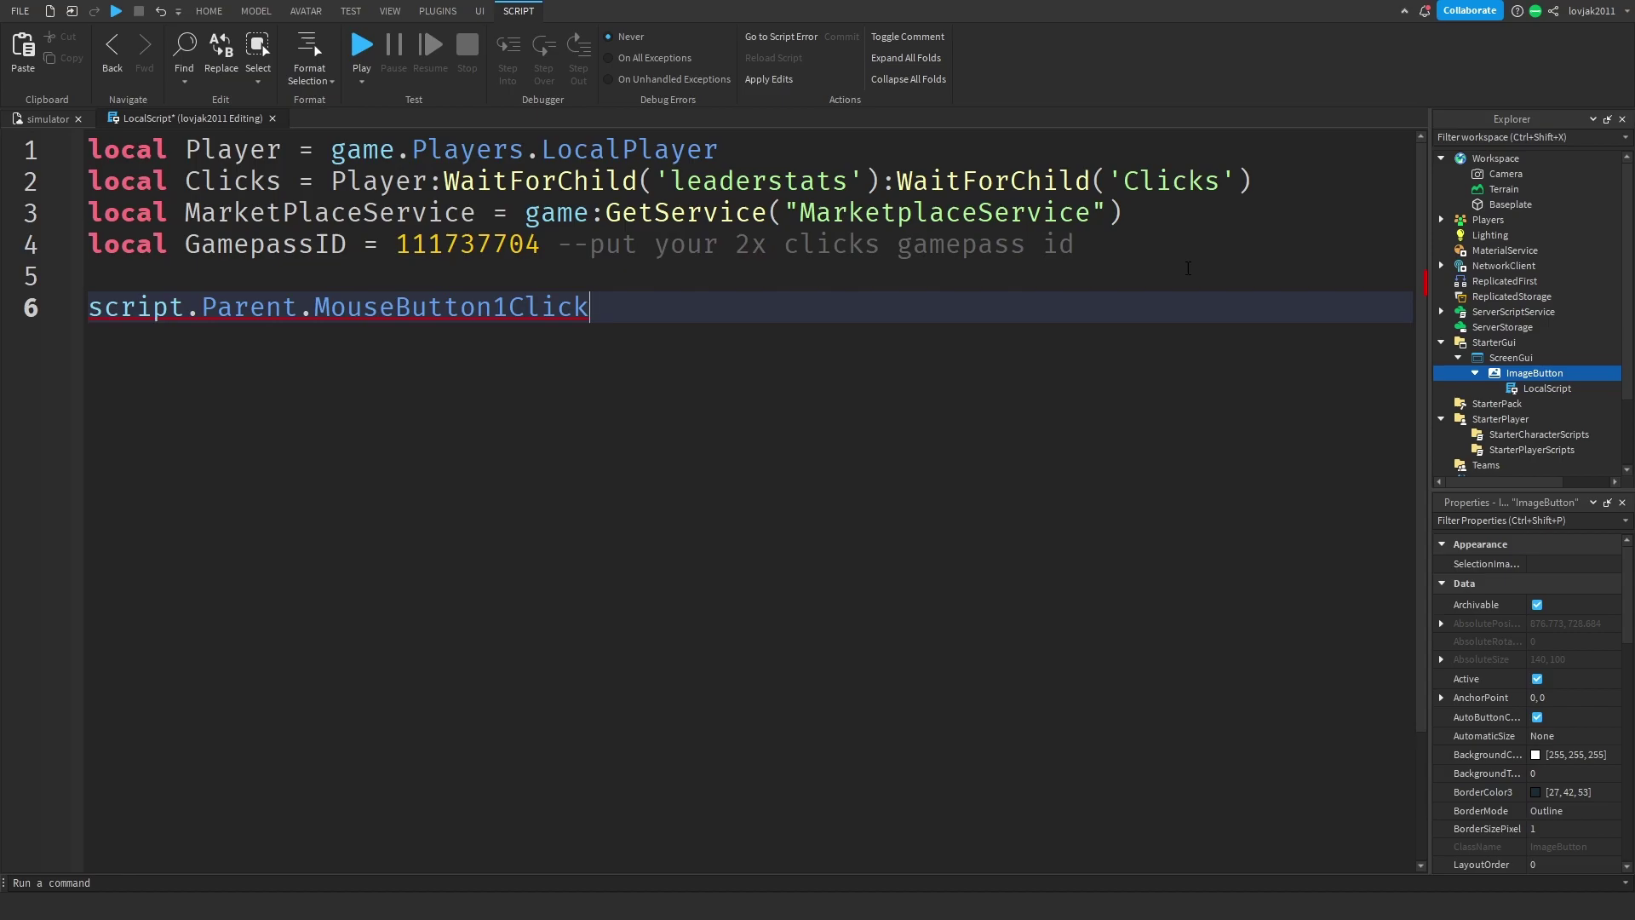
text(:con)
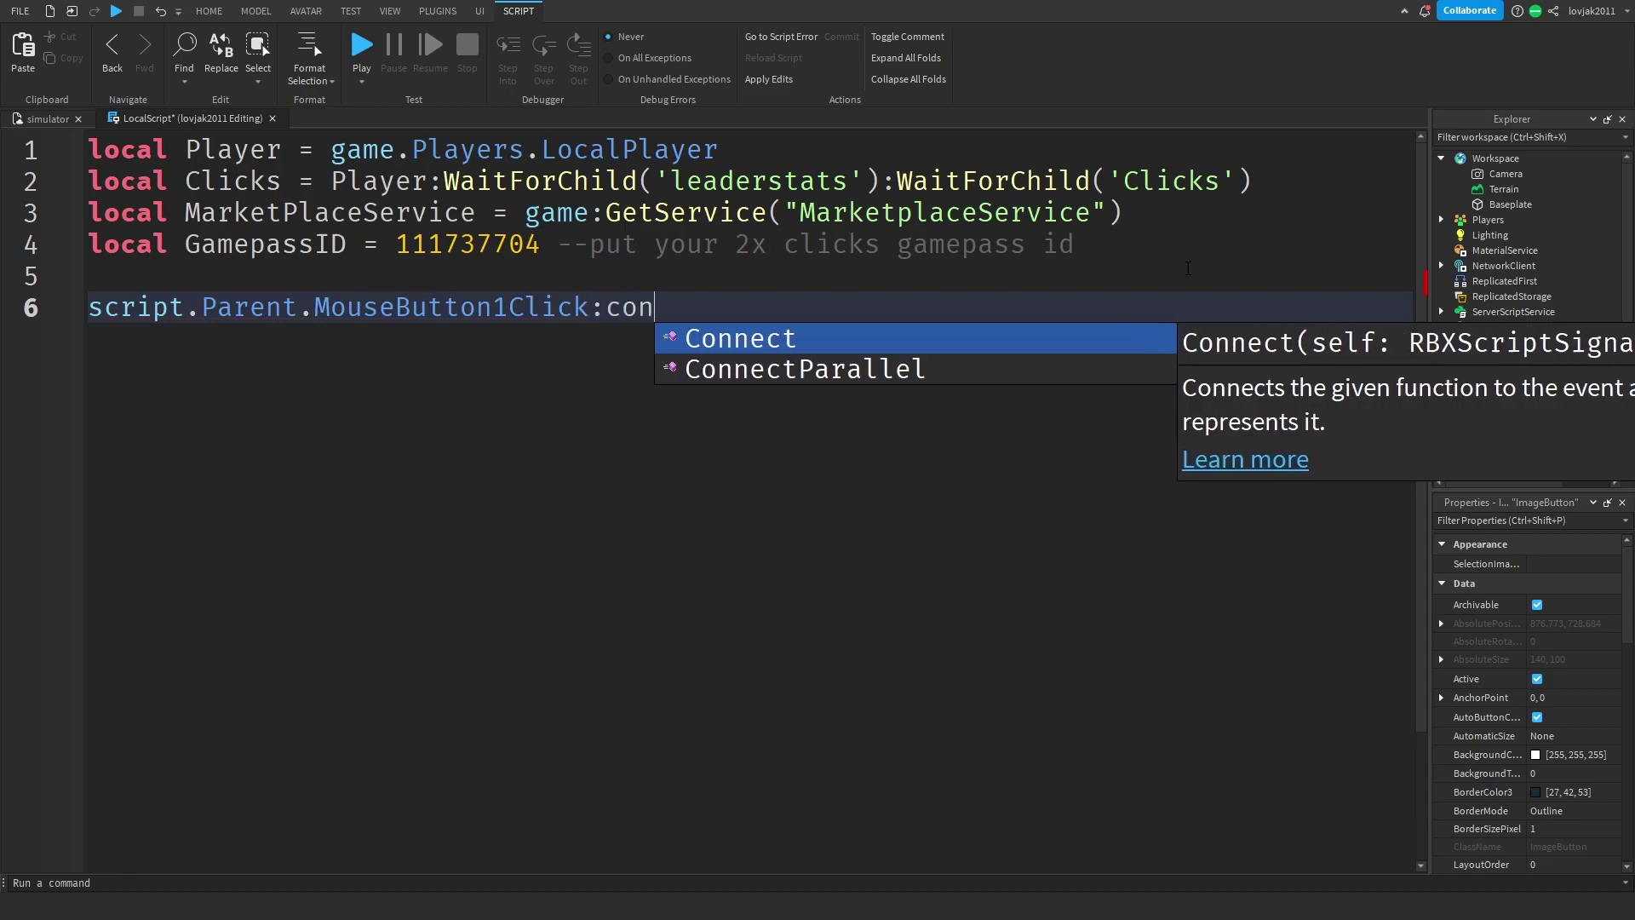
key(Tab)
text((fun)
key(Tab)
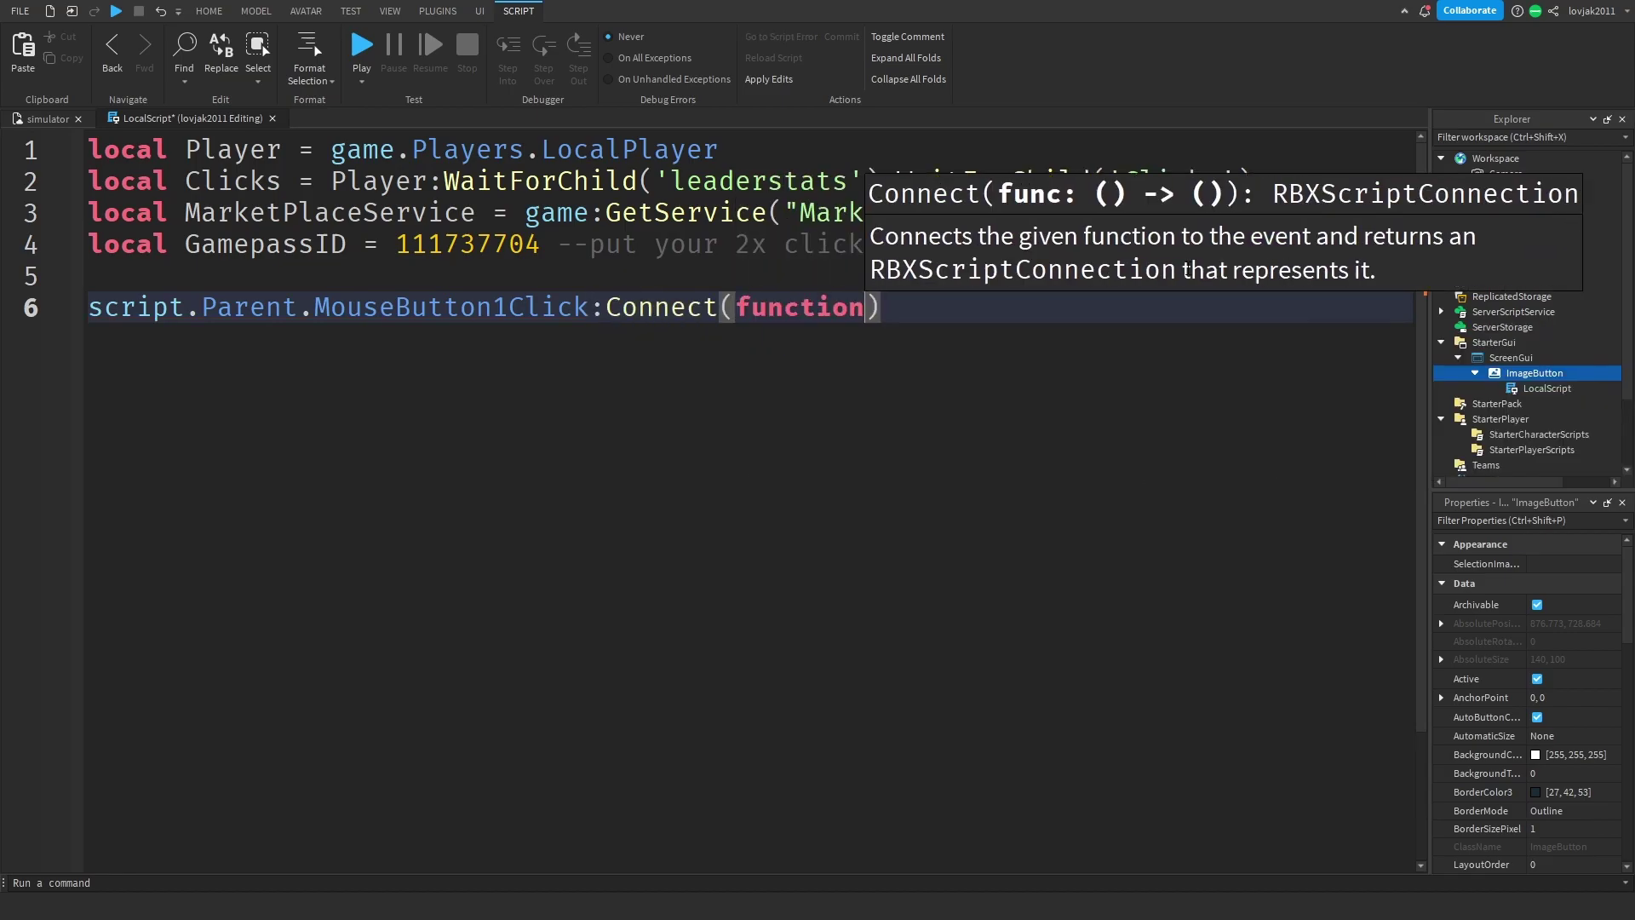
text(()
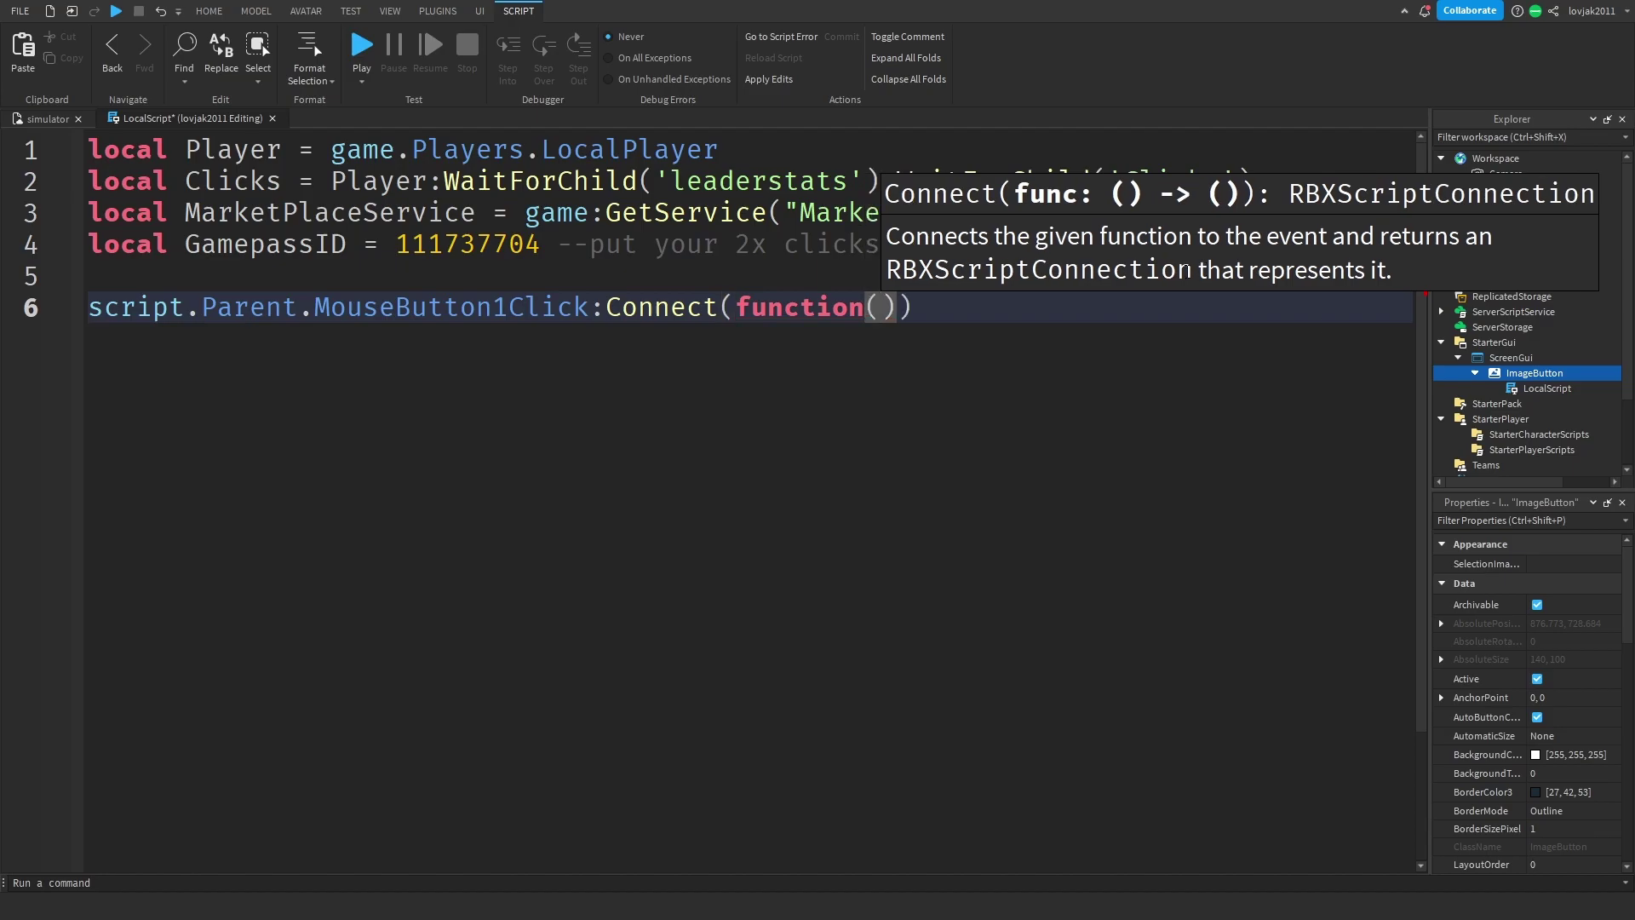
key(Delete)
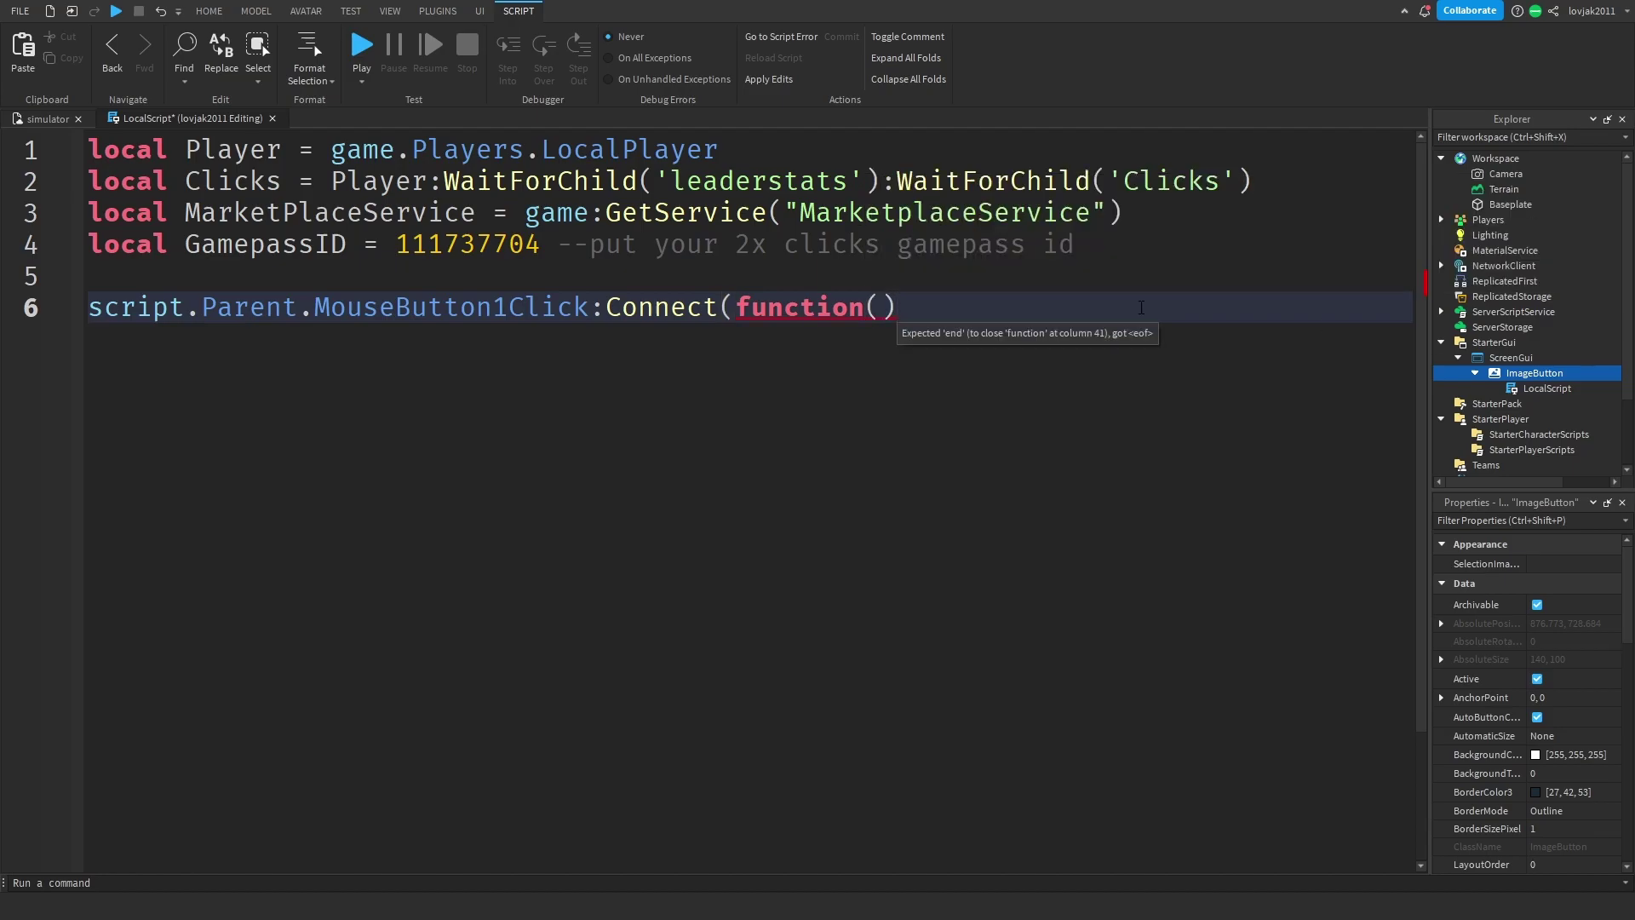
- Add if MarketPlaceService:UserOwnsGamePassAsync(Player.UserId, GamepassID) then inside the handler
key(Return)
text(if ma)
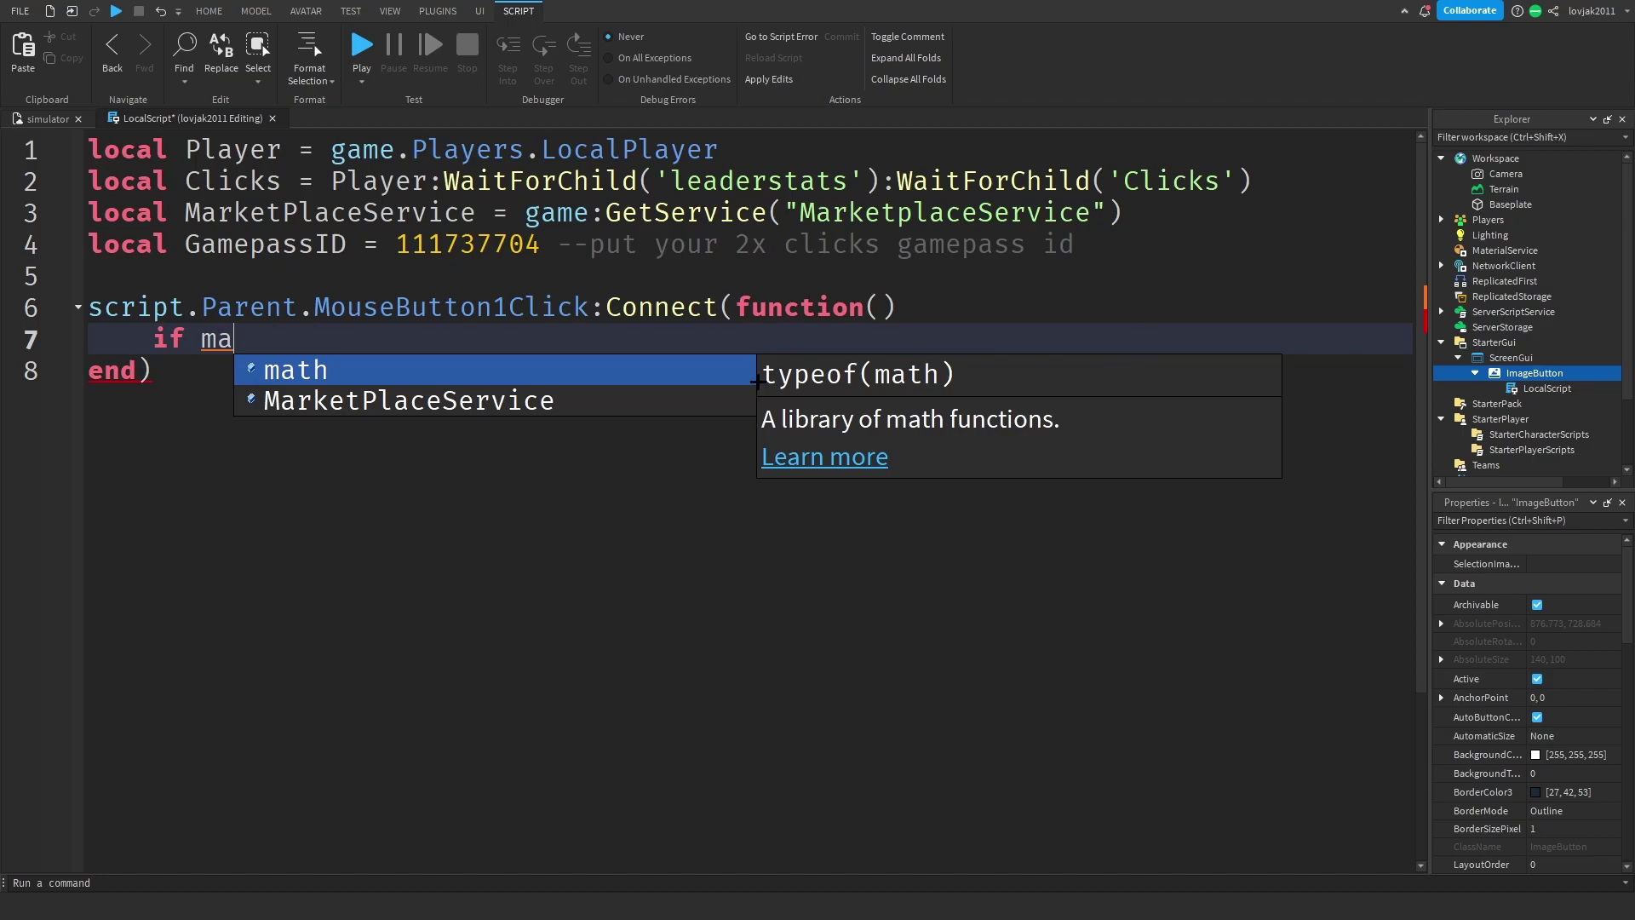
key(Down)
key(Return)
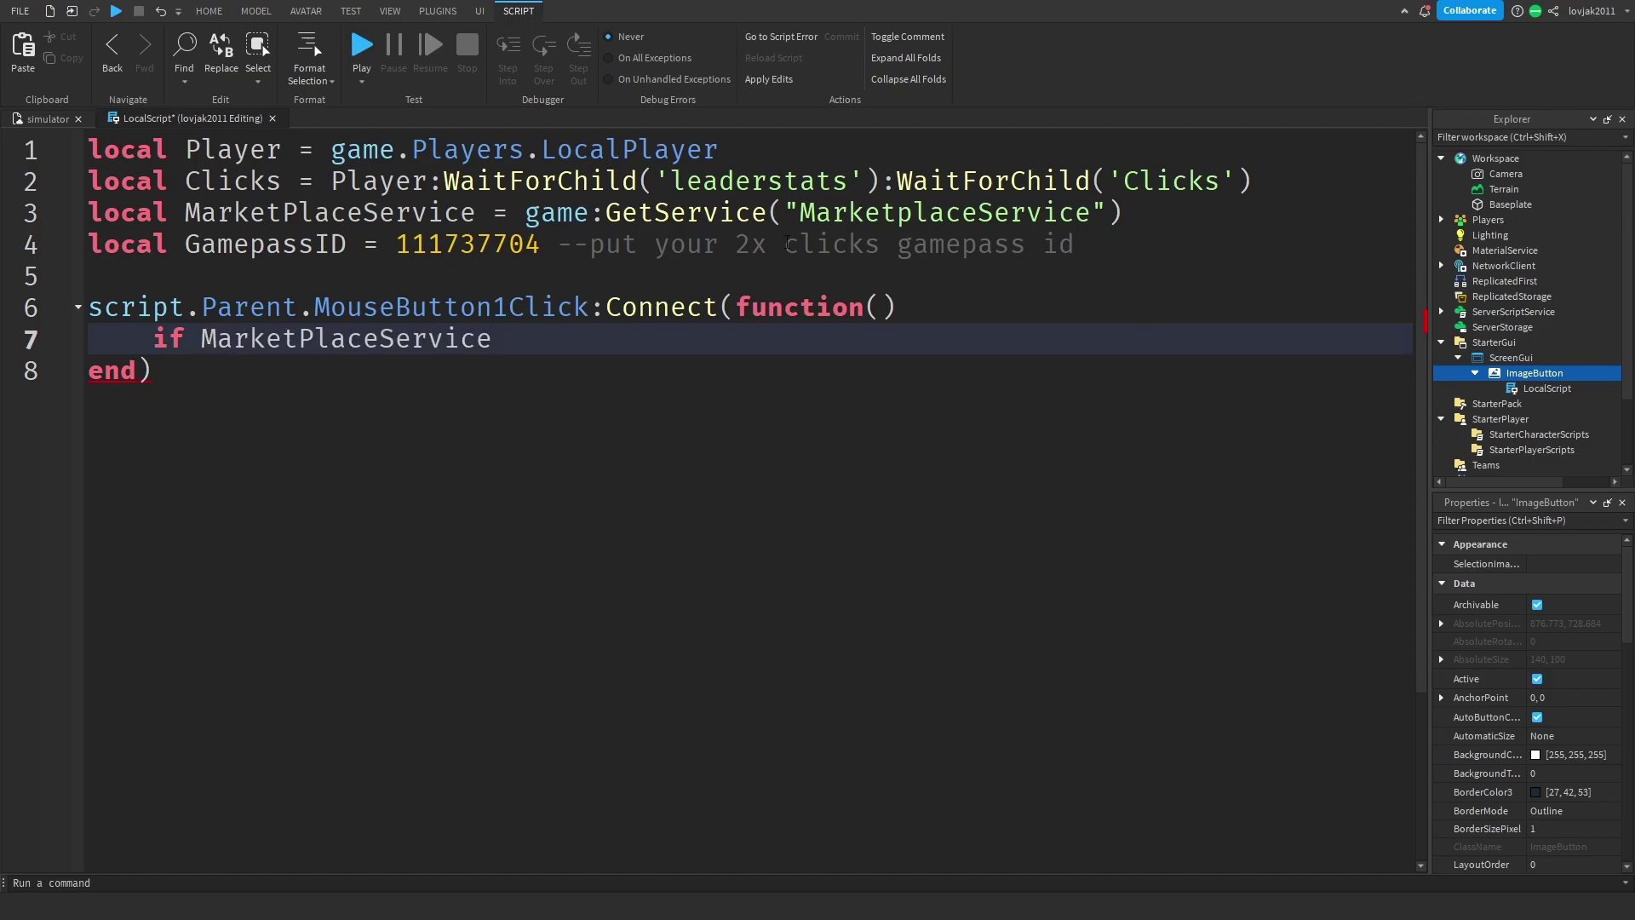
text(:U)
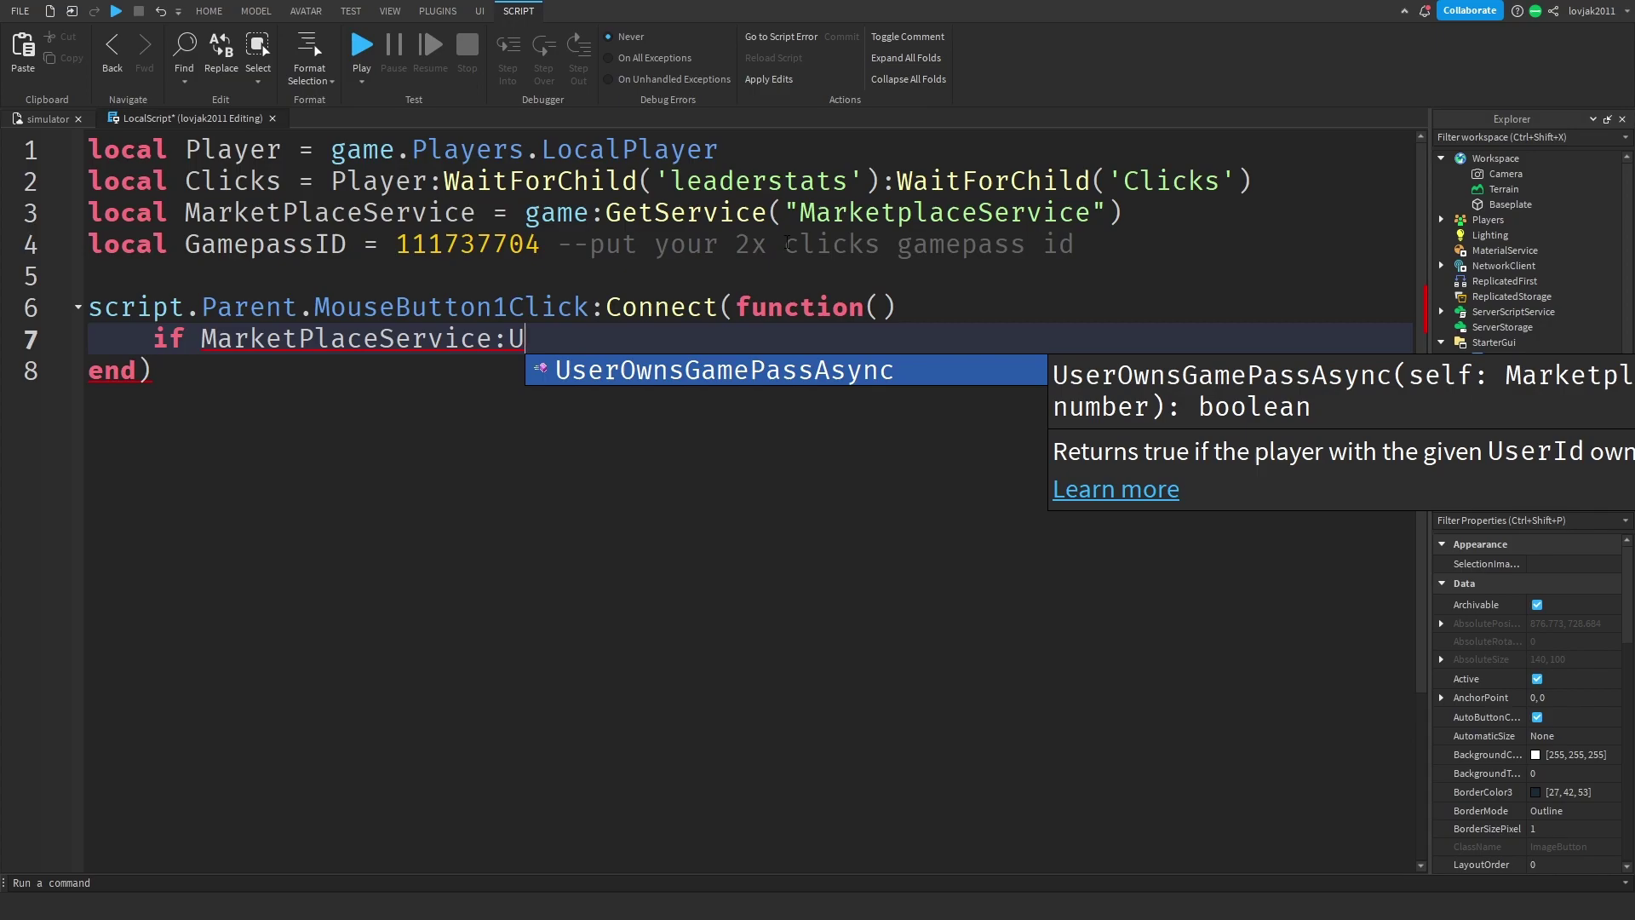
key(Tab)
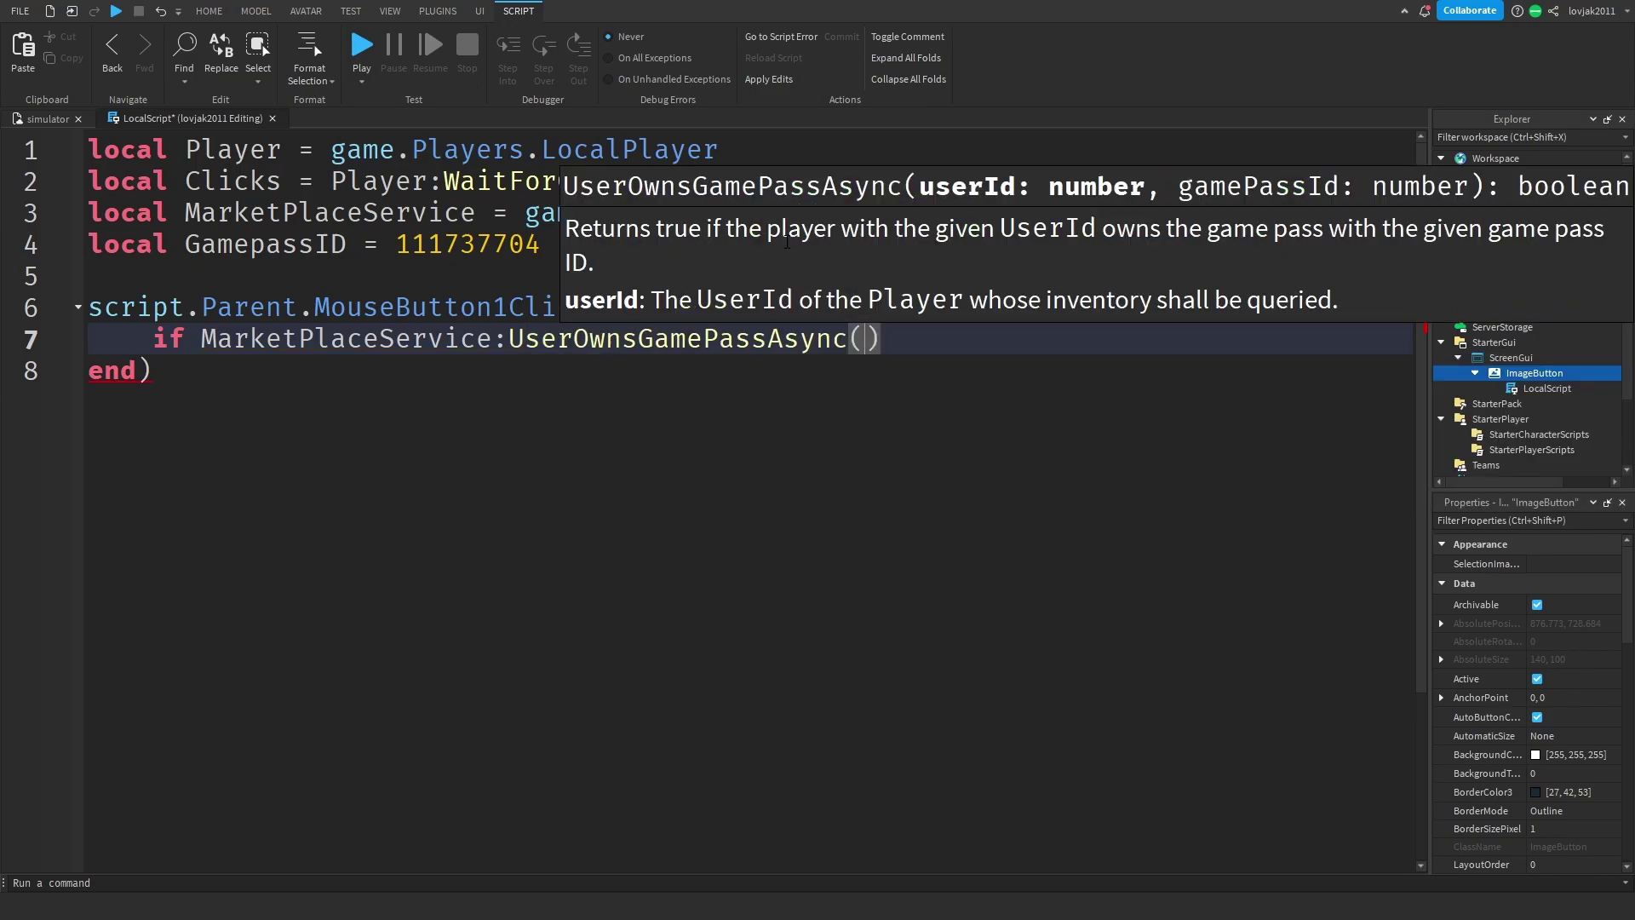
text(pla)
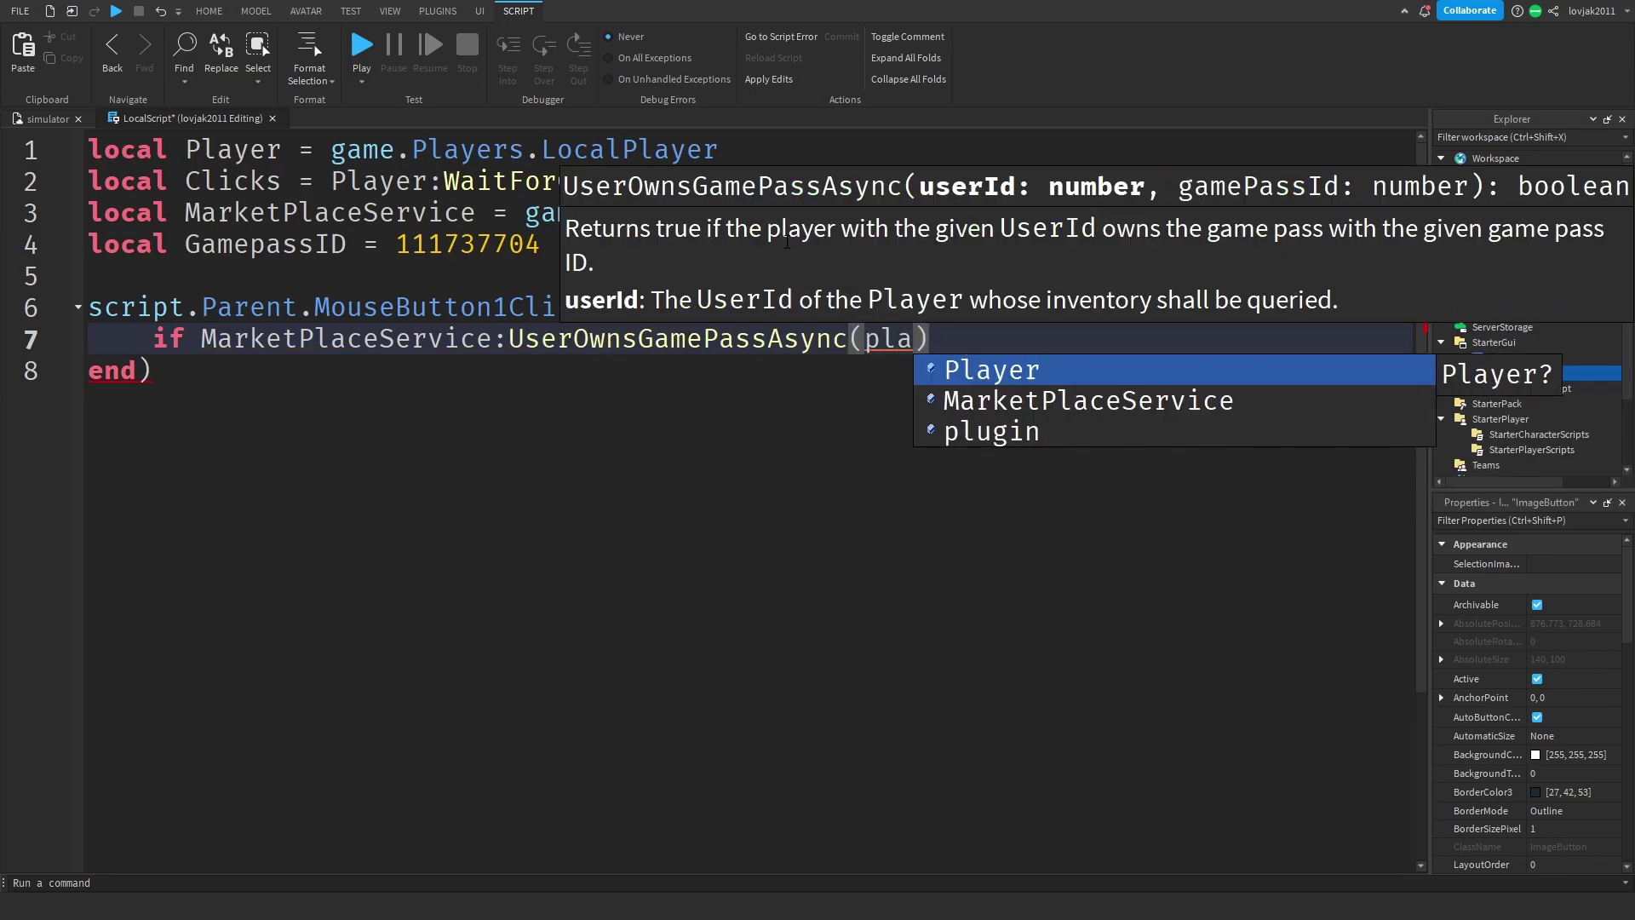
key(Tab)
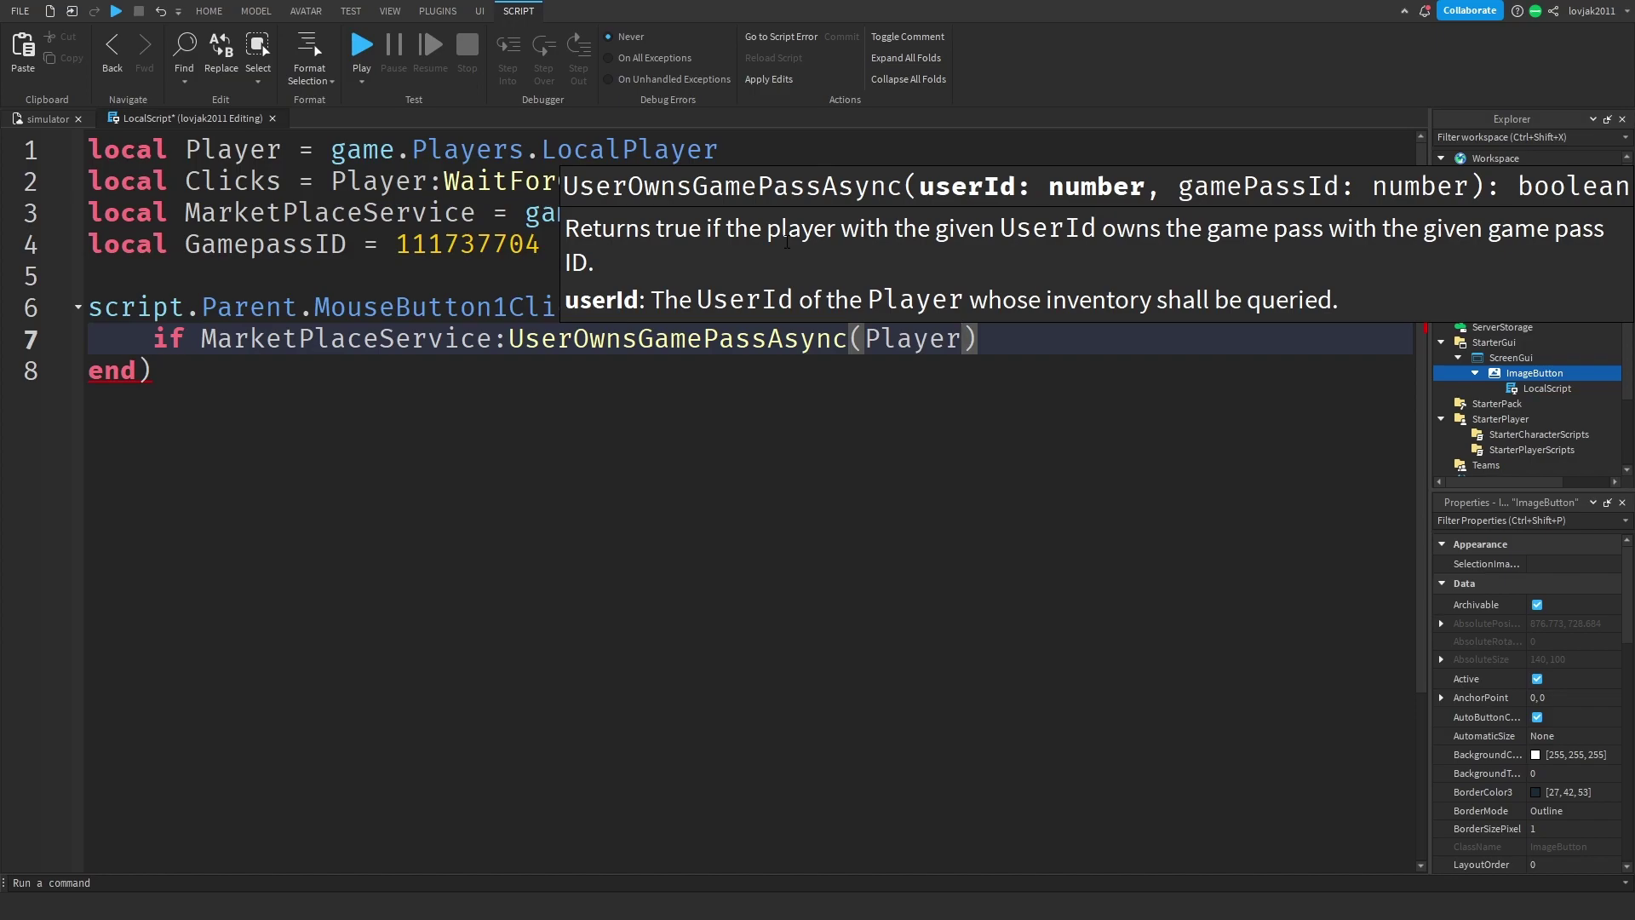
text(.u)
key(Tab)
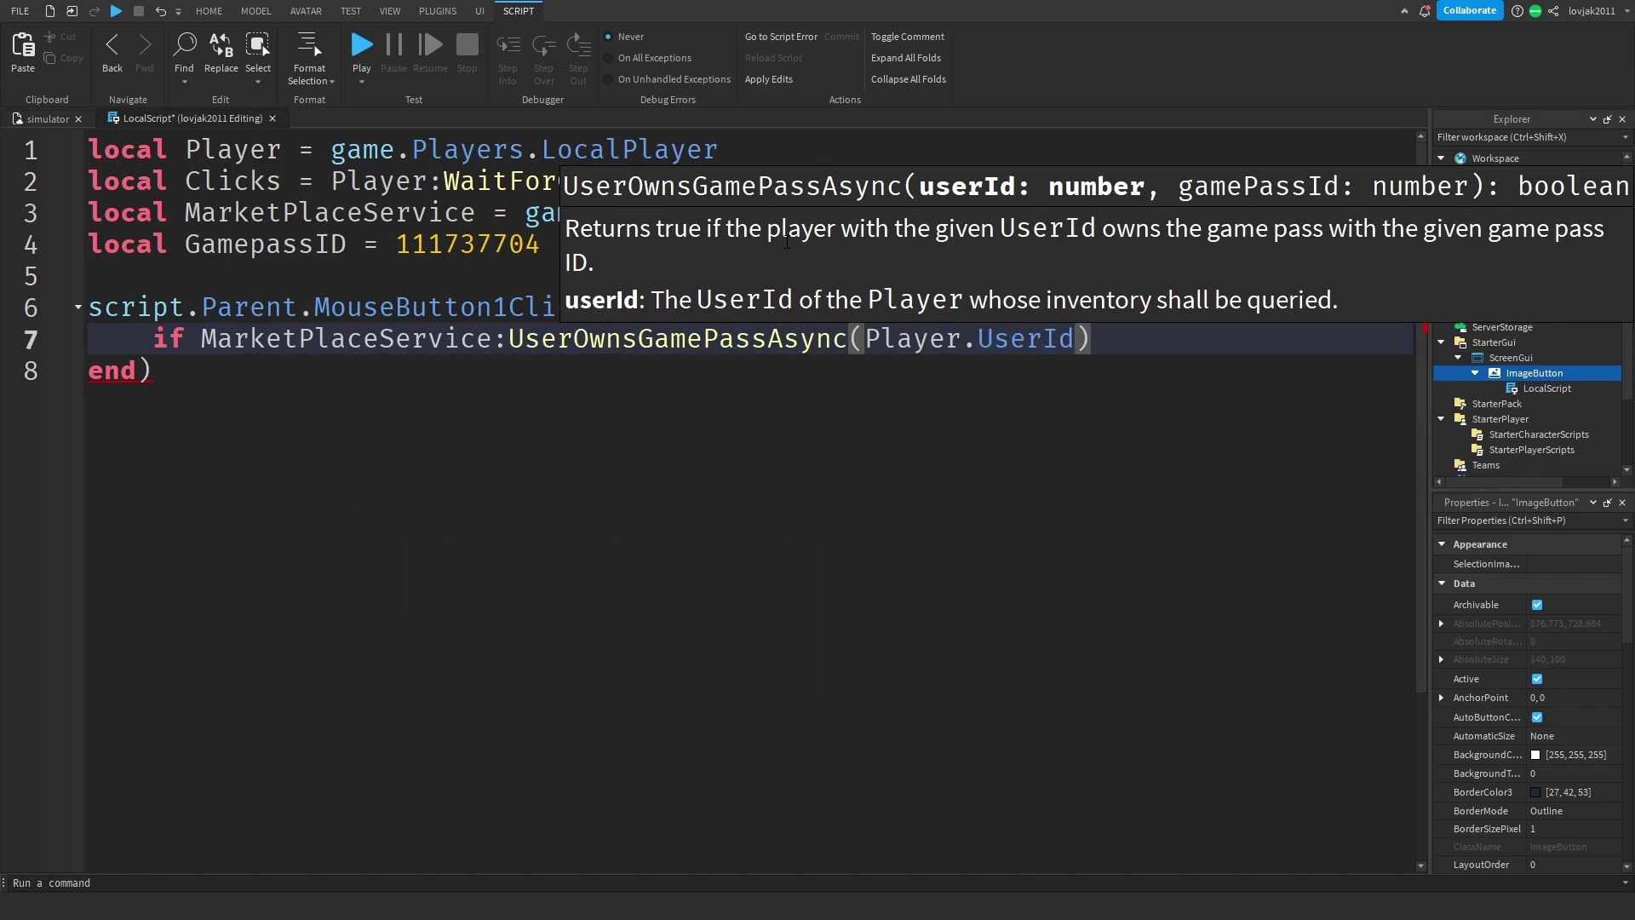
text(, )
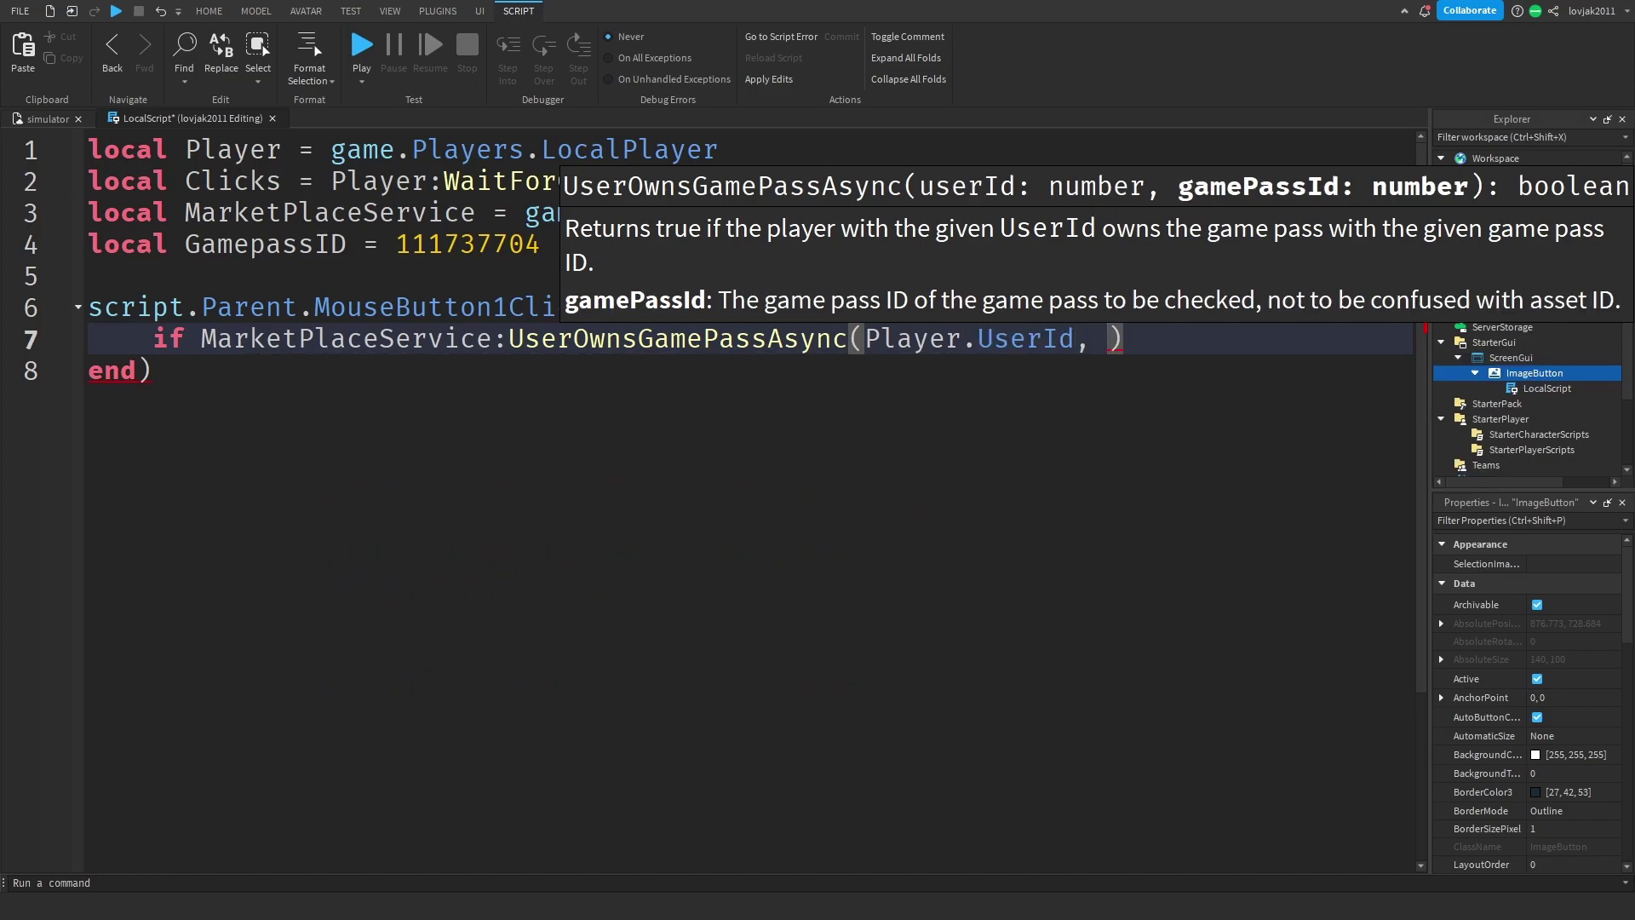
text(Game)
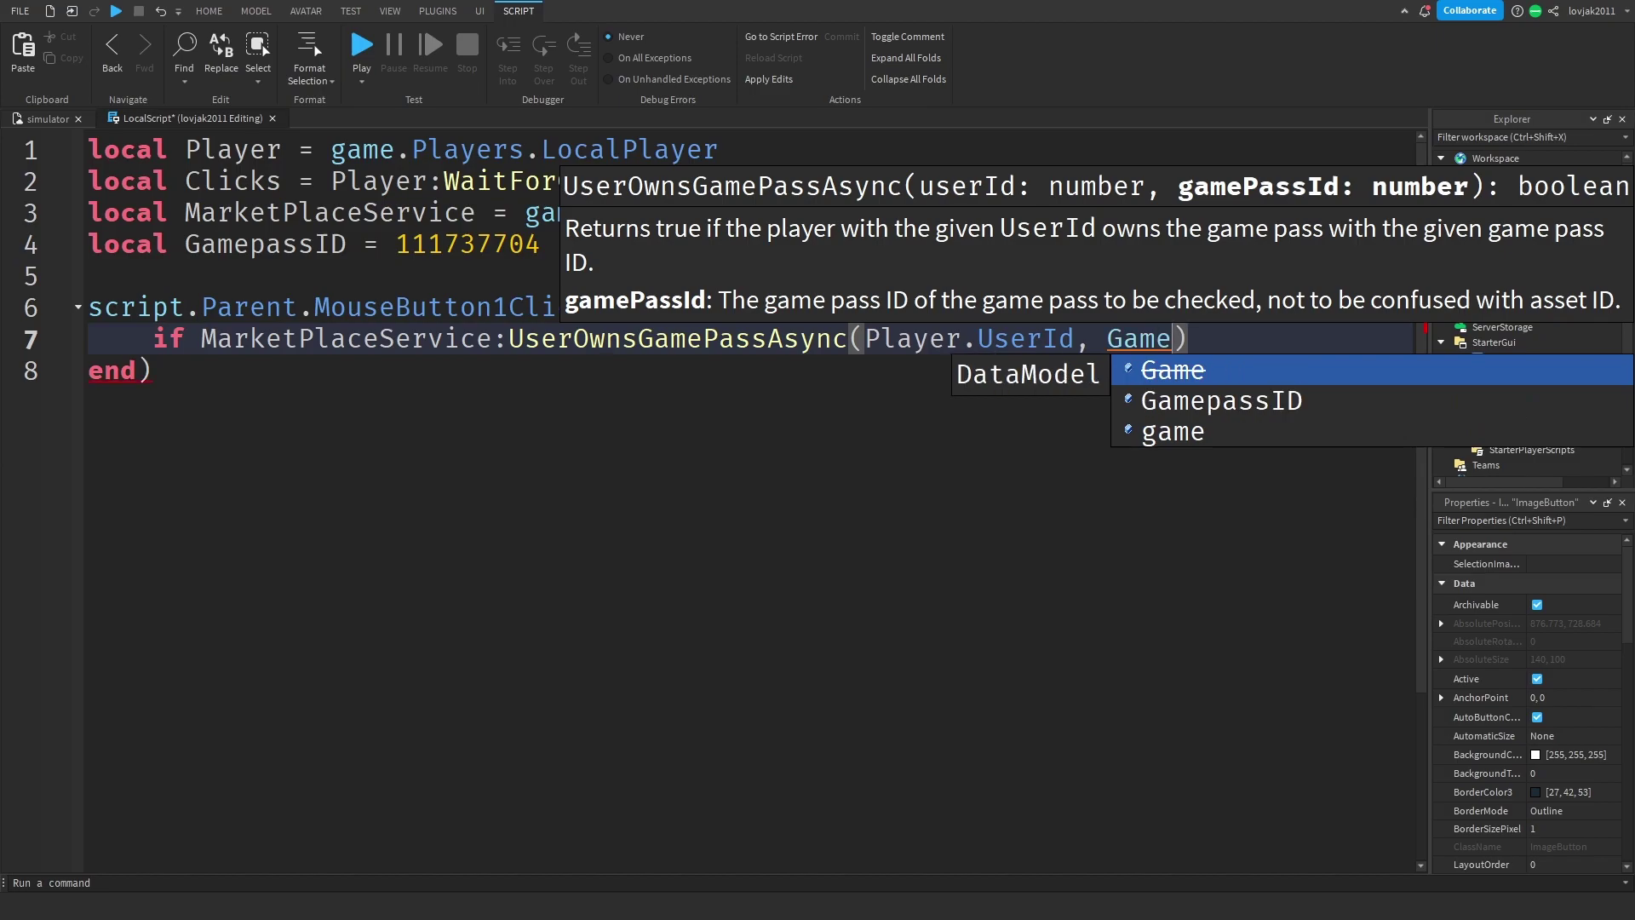
click(1261, 413)
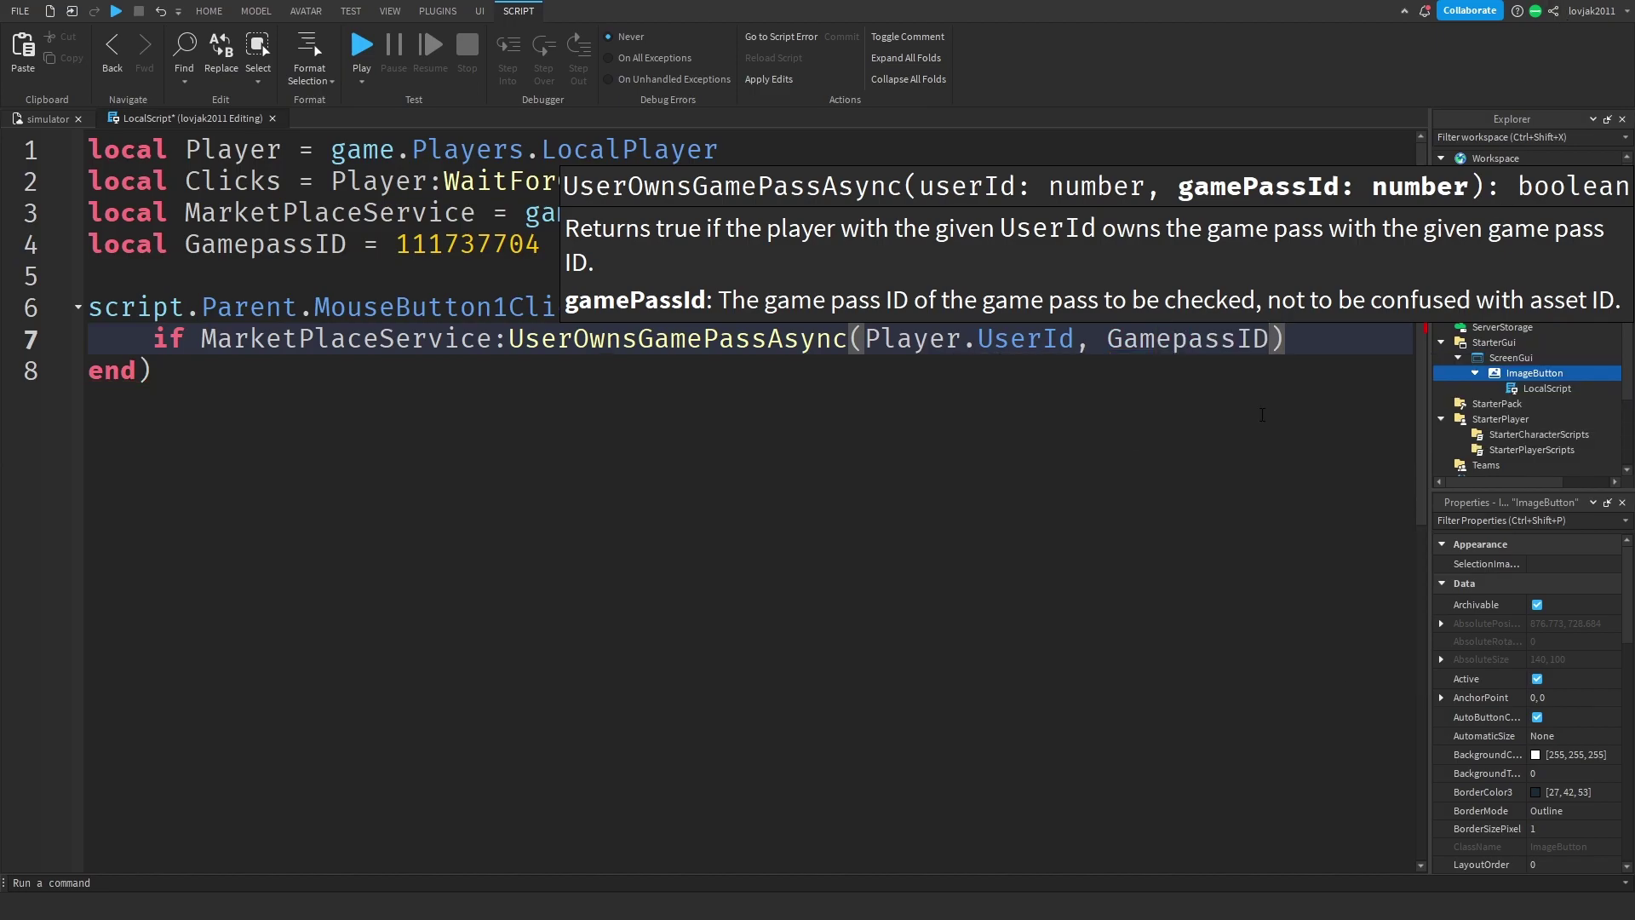
click(1384, 337)
text(the)
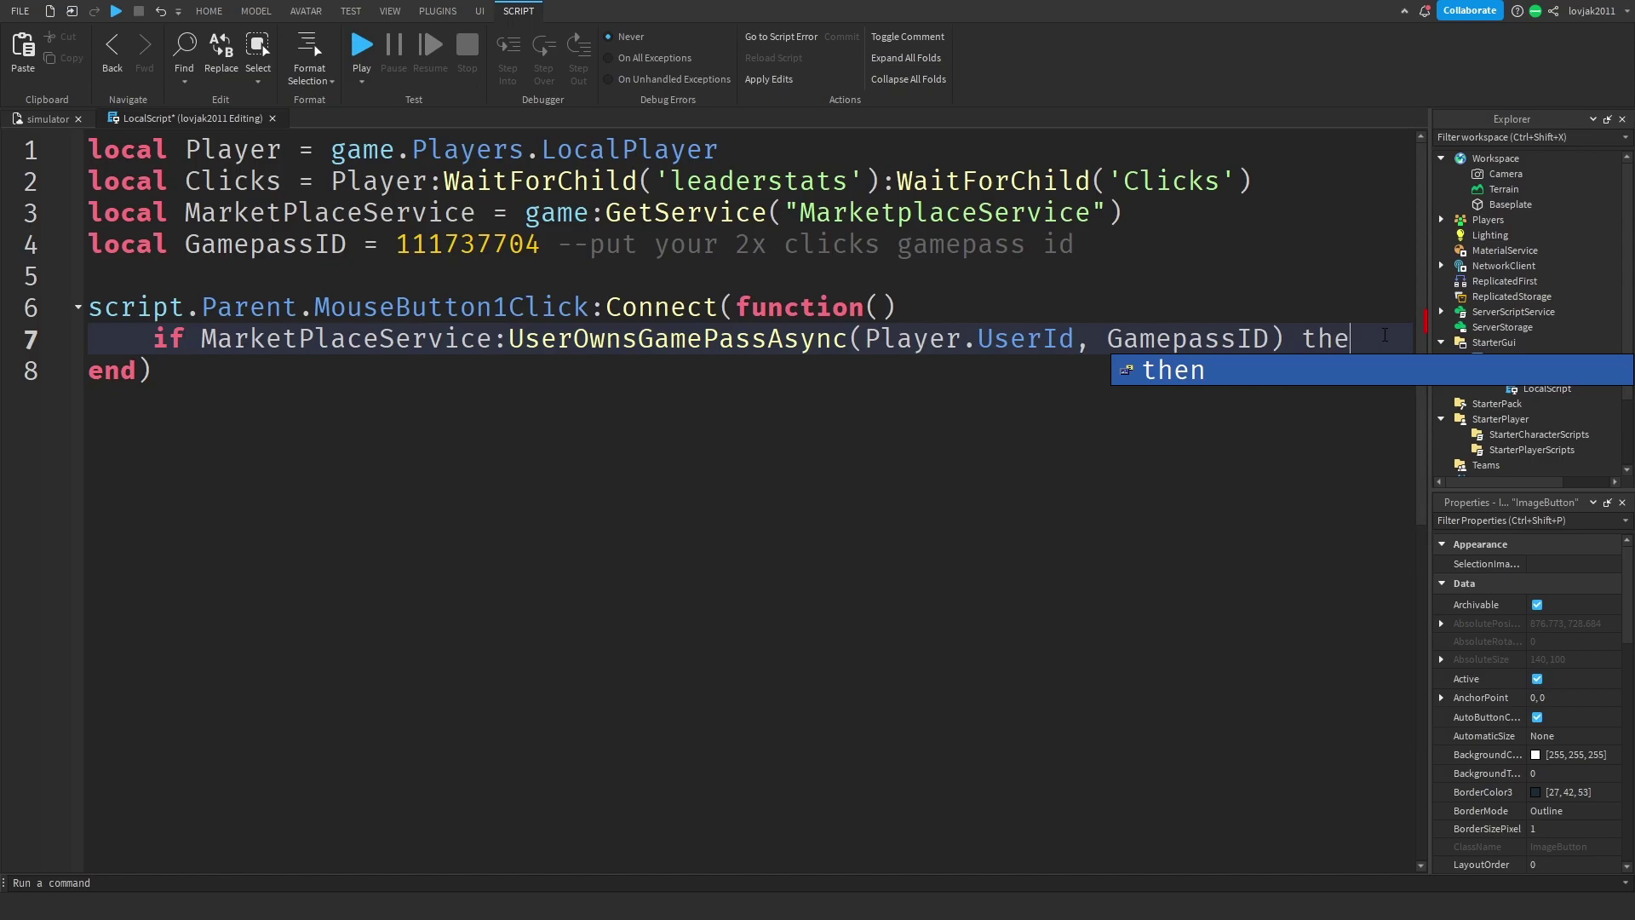
text(n)
key(Return)
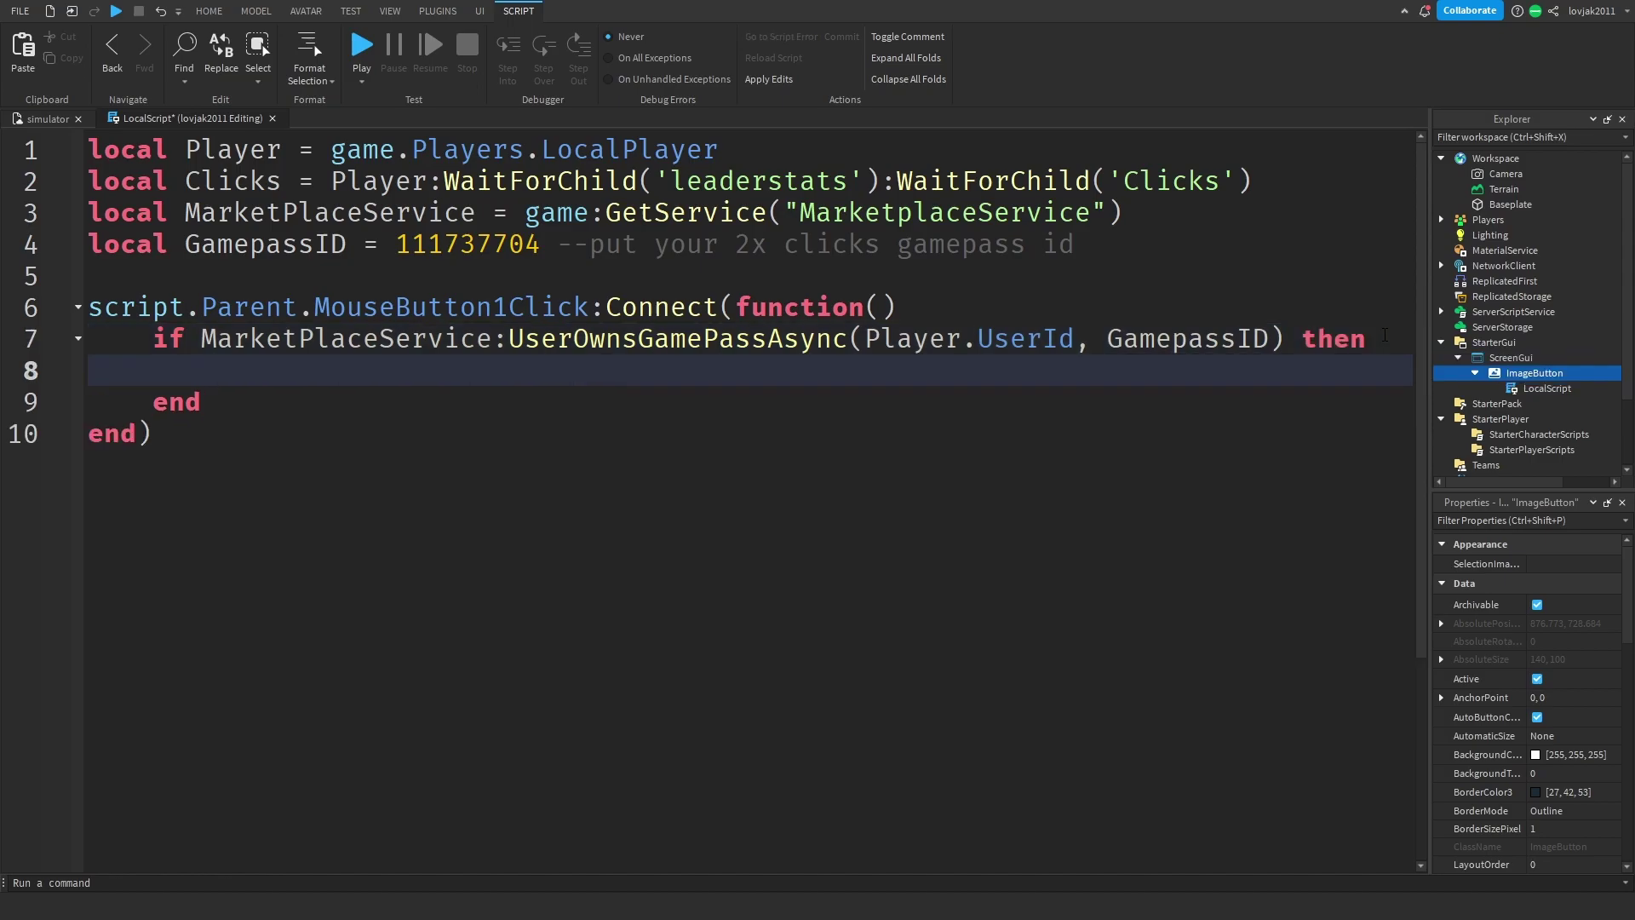
text(mon)
- Write Clicks.Value = Clicks.Value + 2 in the if branch
key(BackSpace)
key(BackSpace)
key(BackSpace)
text(clicks)
key(Tab)
text(.VA)
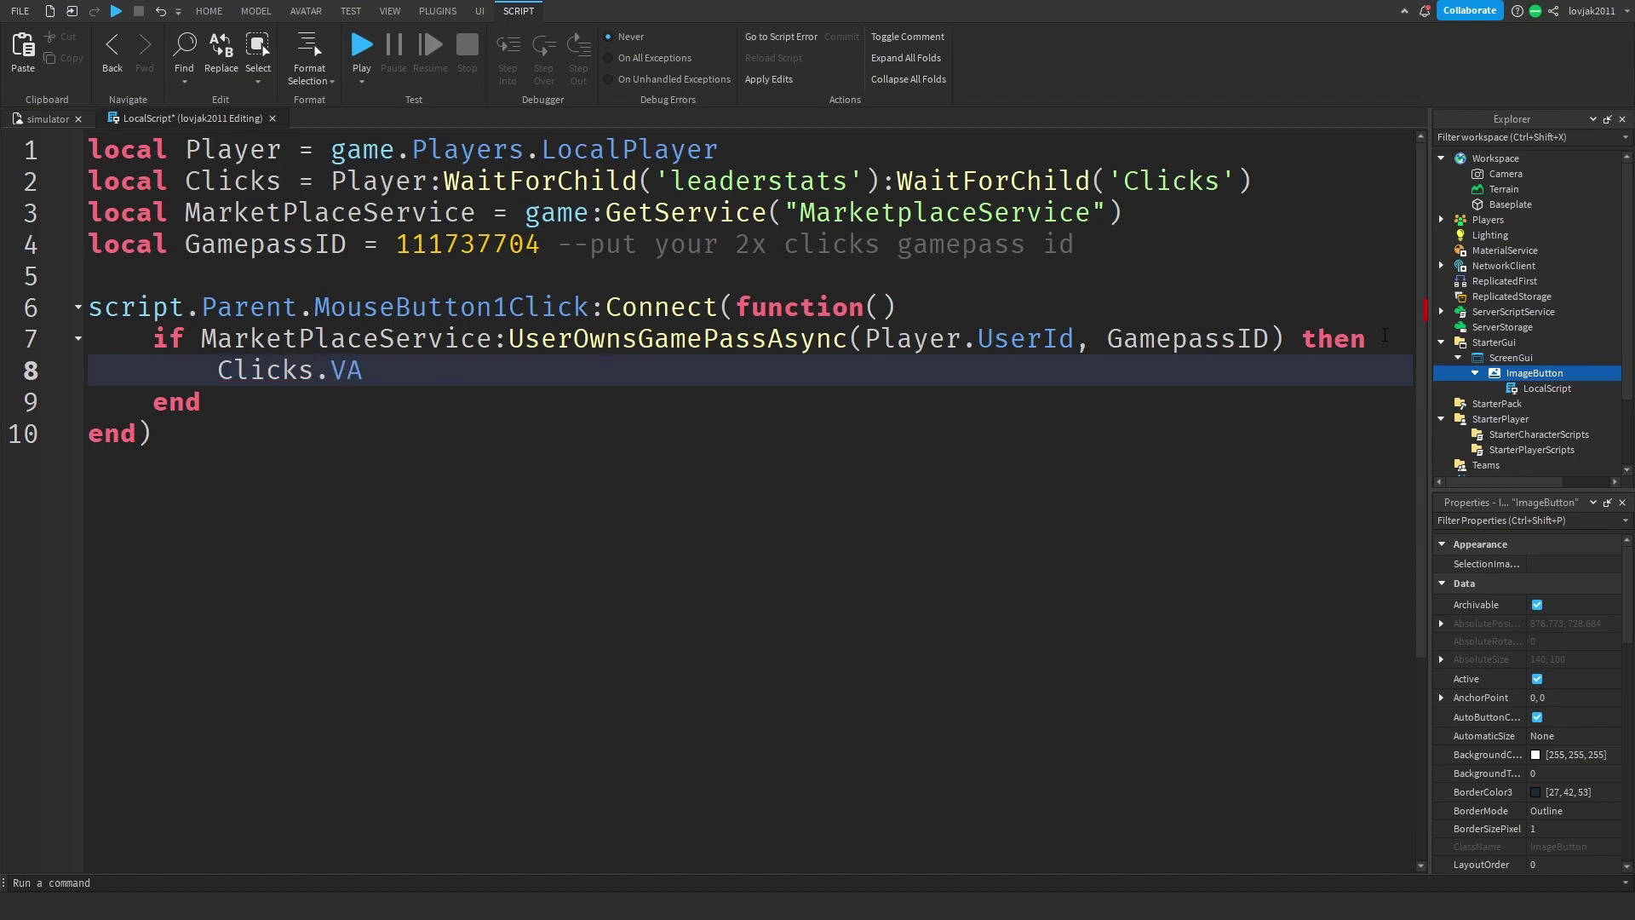
key(BackSpace)
text(alue )
text(= Cli)
key(Tab)
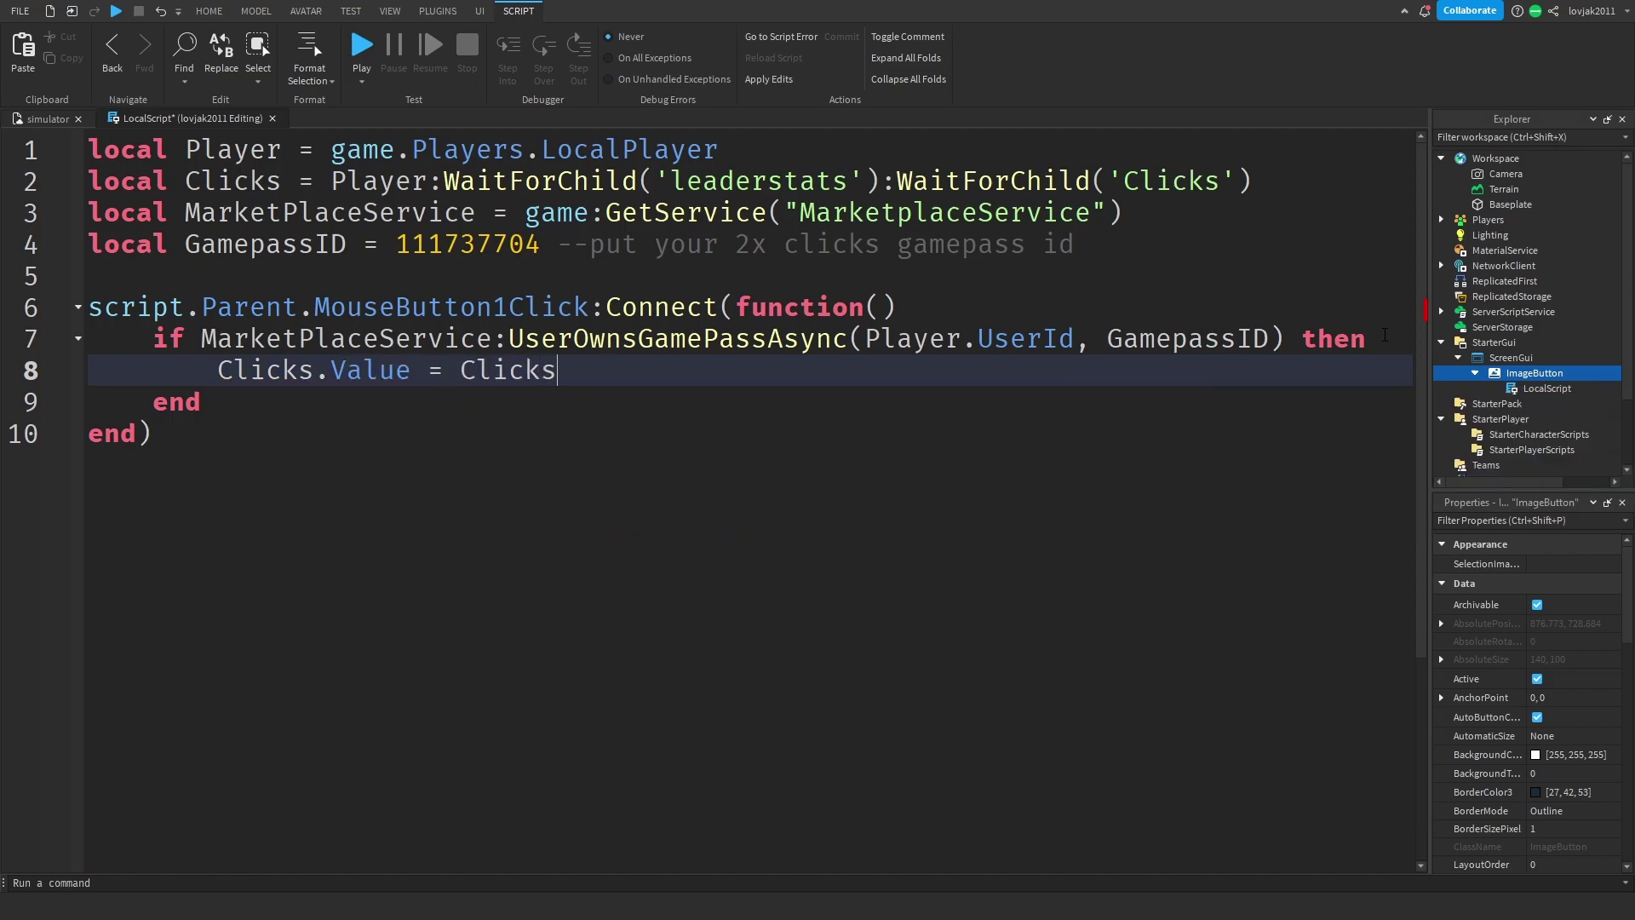
text(.Valu)
text(e+2)
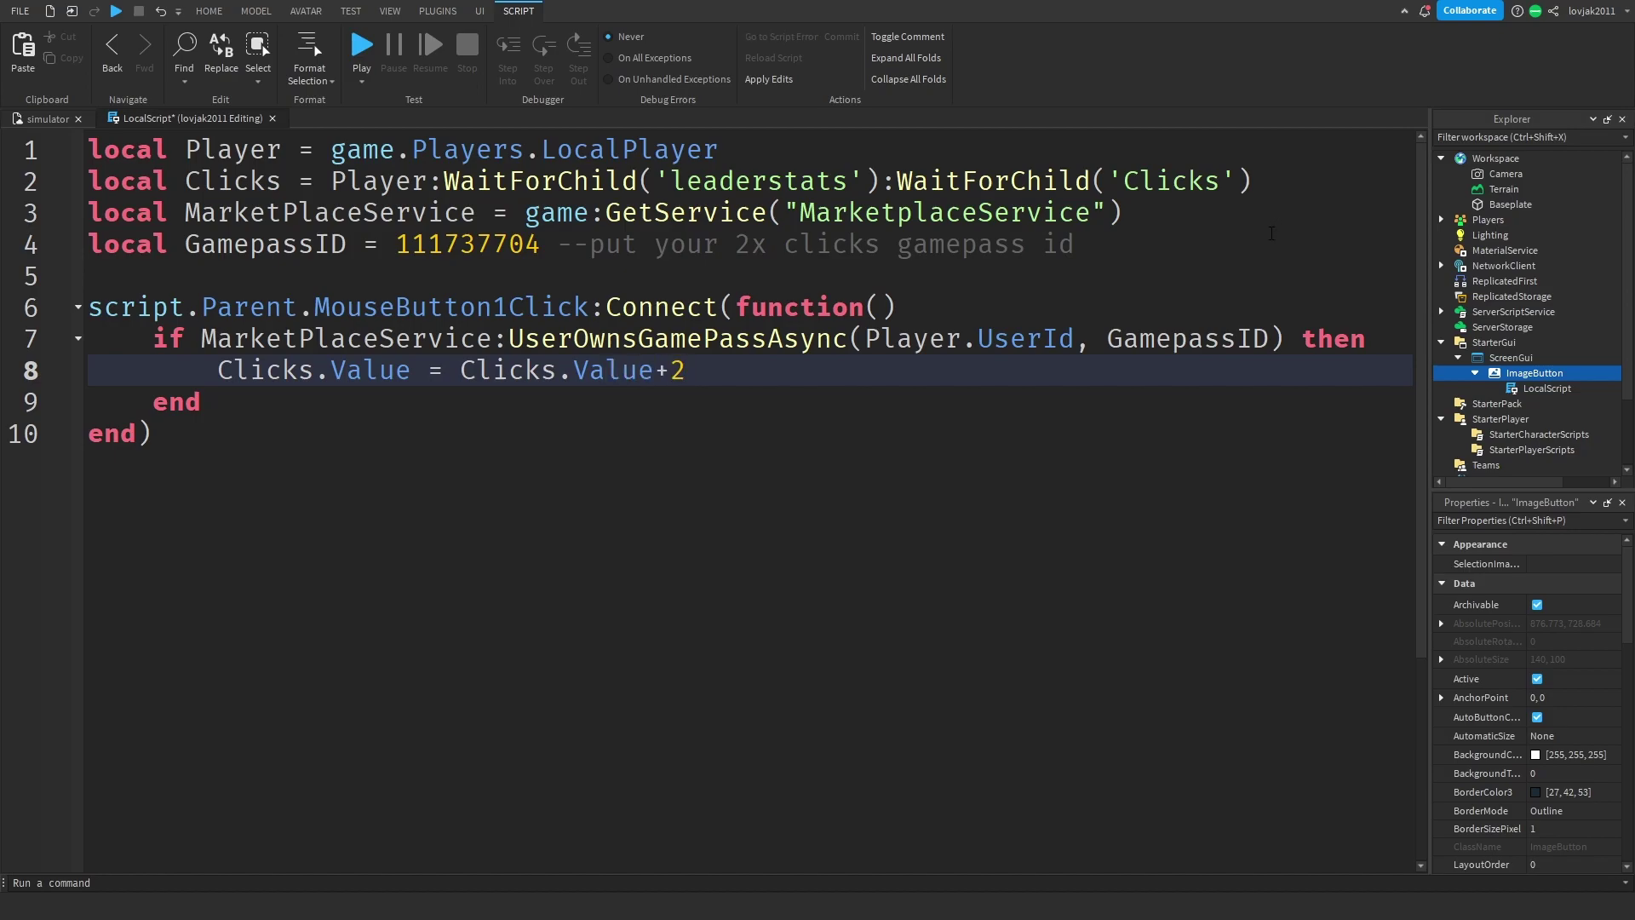
key(Return)
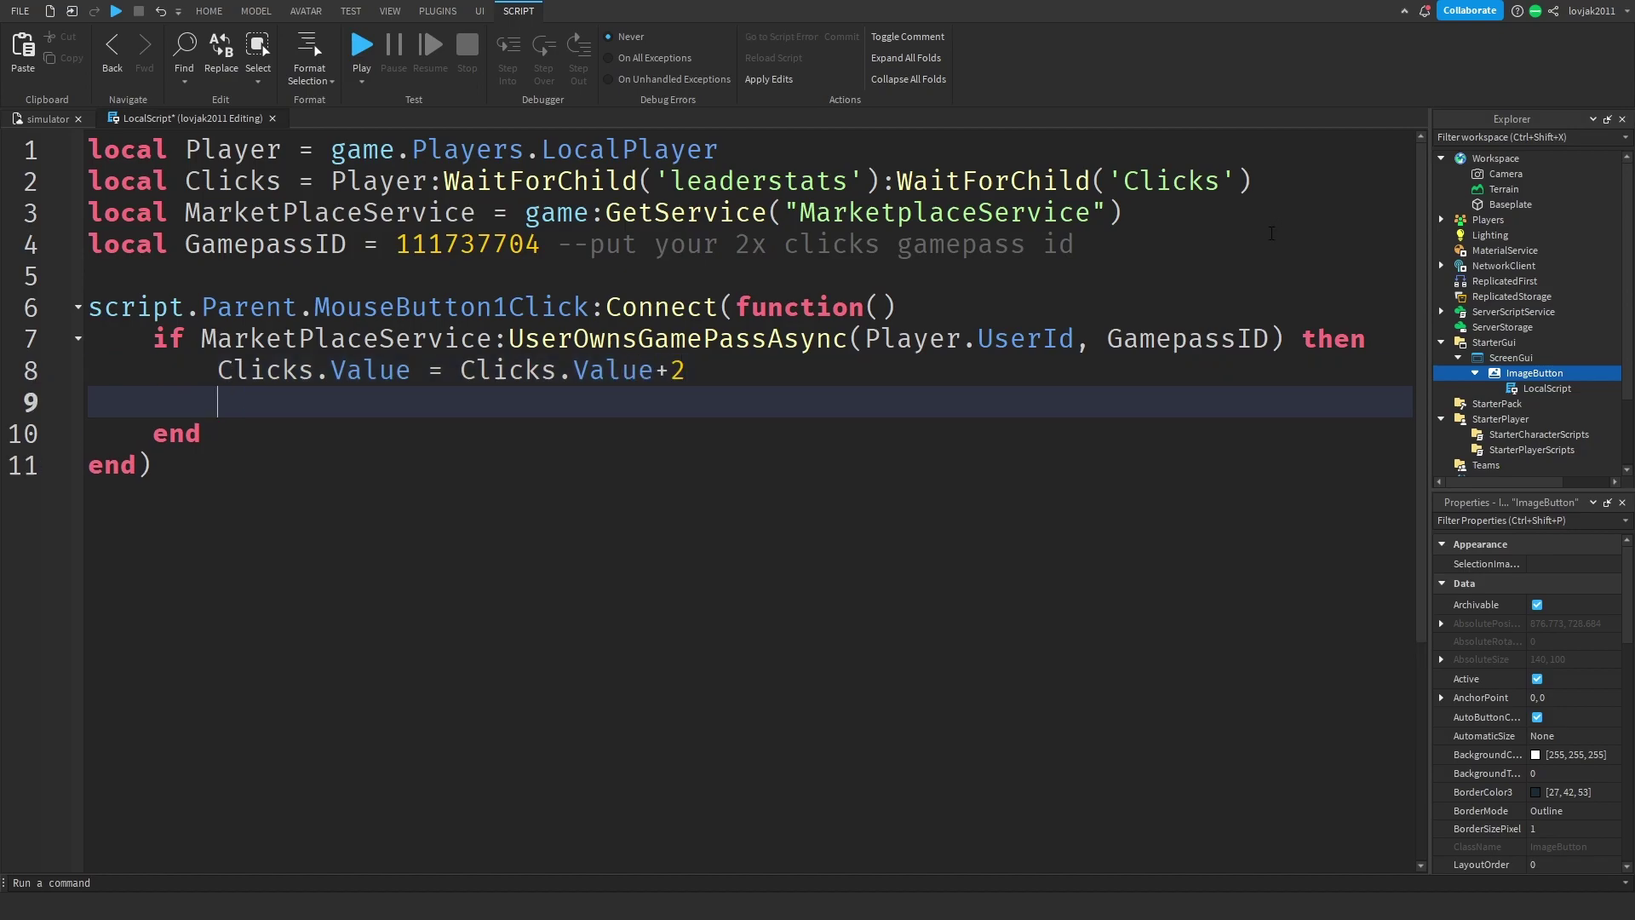
text(else:)
- Add an else branch with Clicks.Value = Clicks.Value + 1 and fix the + 2 spacing
key(Return)
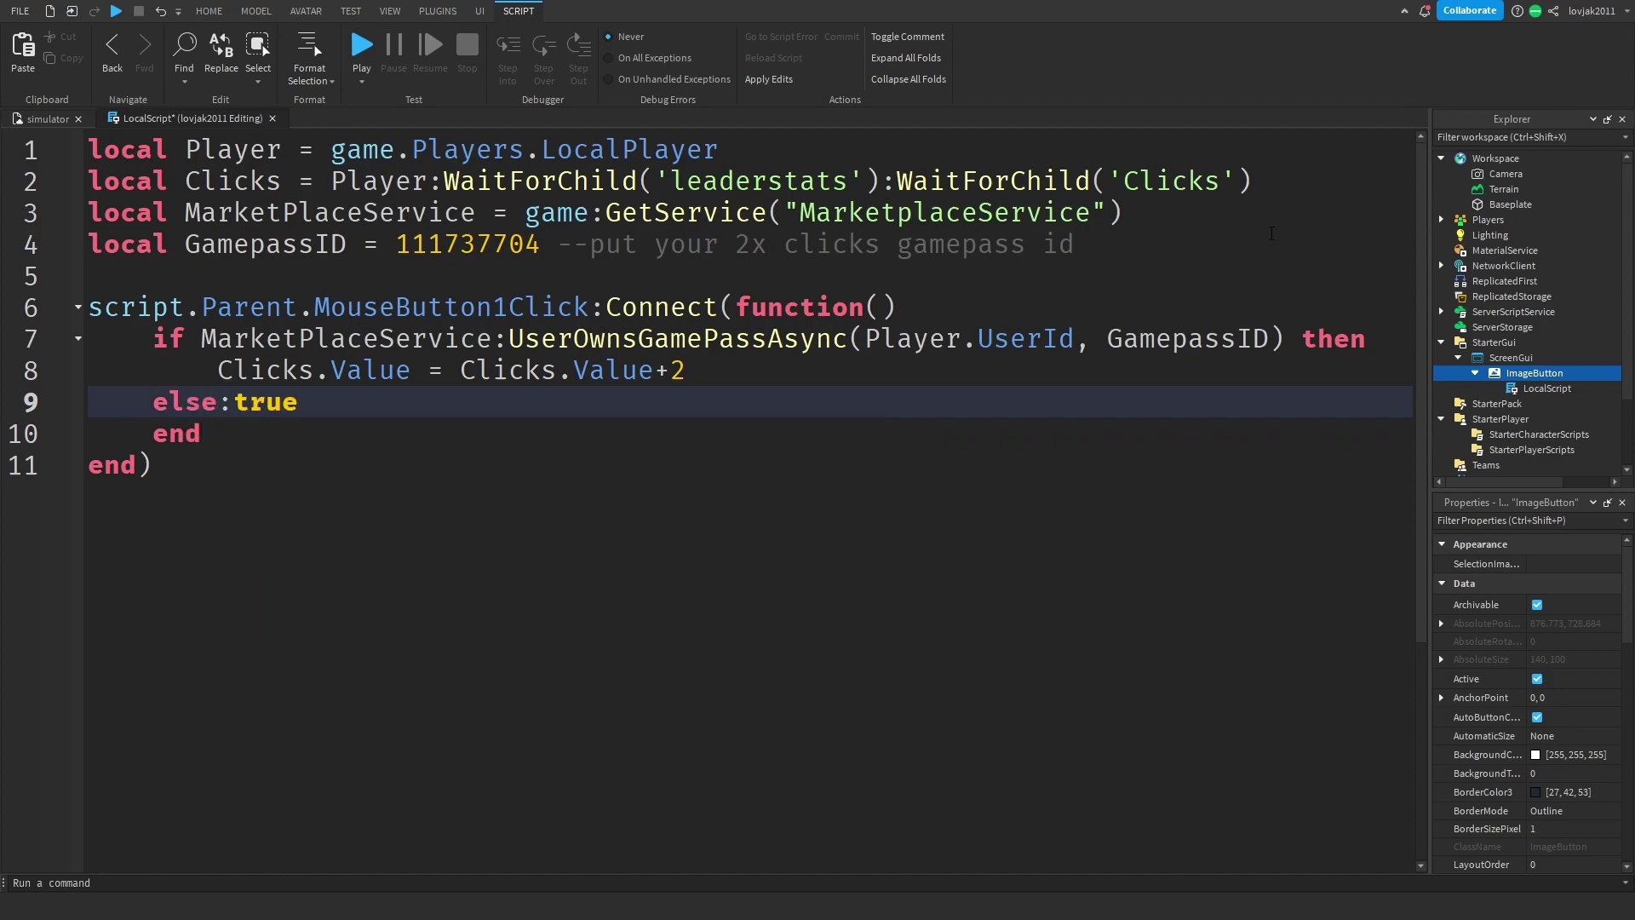
key(BackSpace)
key(BackSpace)
key(BackSpace)
key(BackSpace)
key(Return)
text(cli)
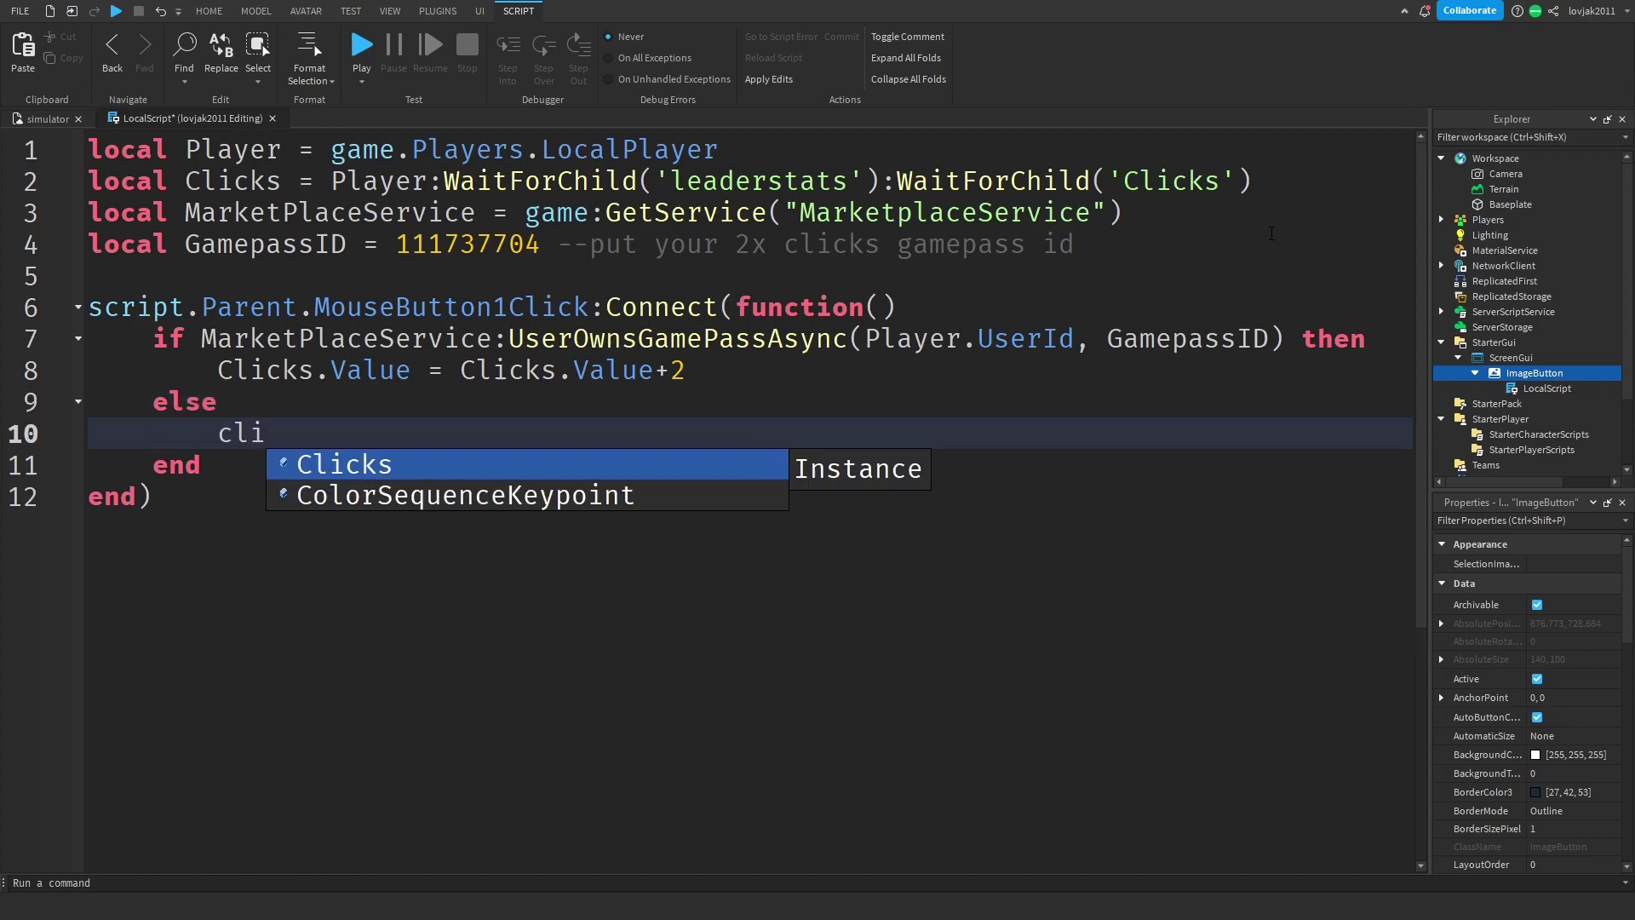
key(Tab)
text(.Va)
key(Return)
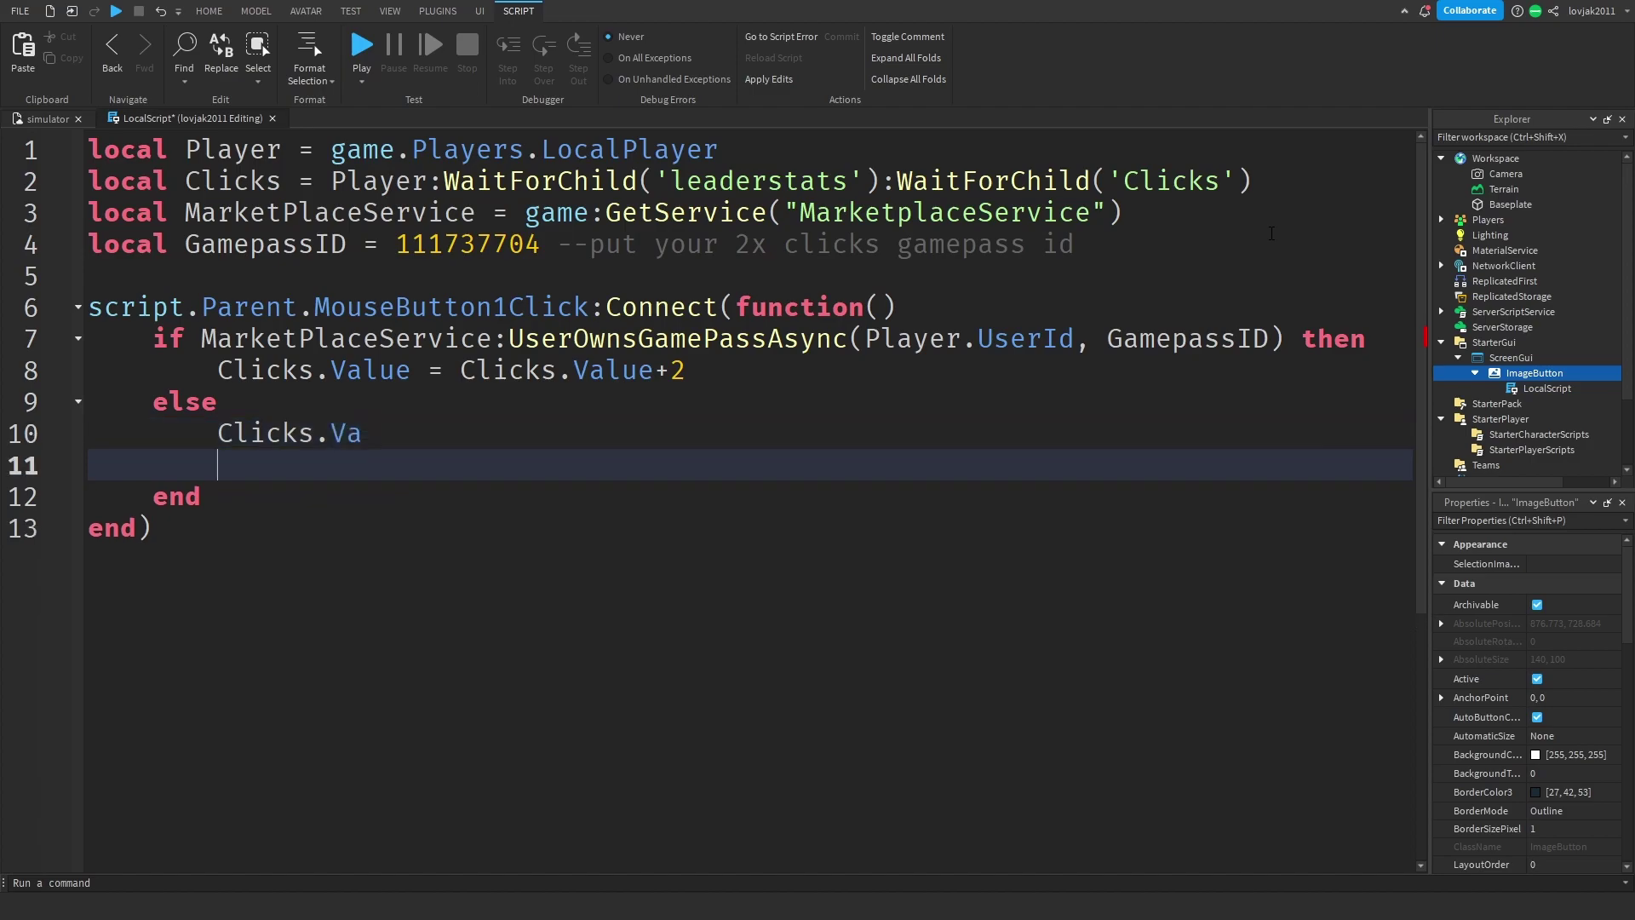
key(BackSpace)
text(lue)
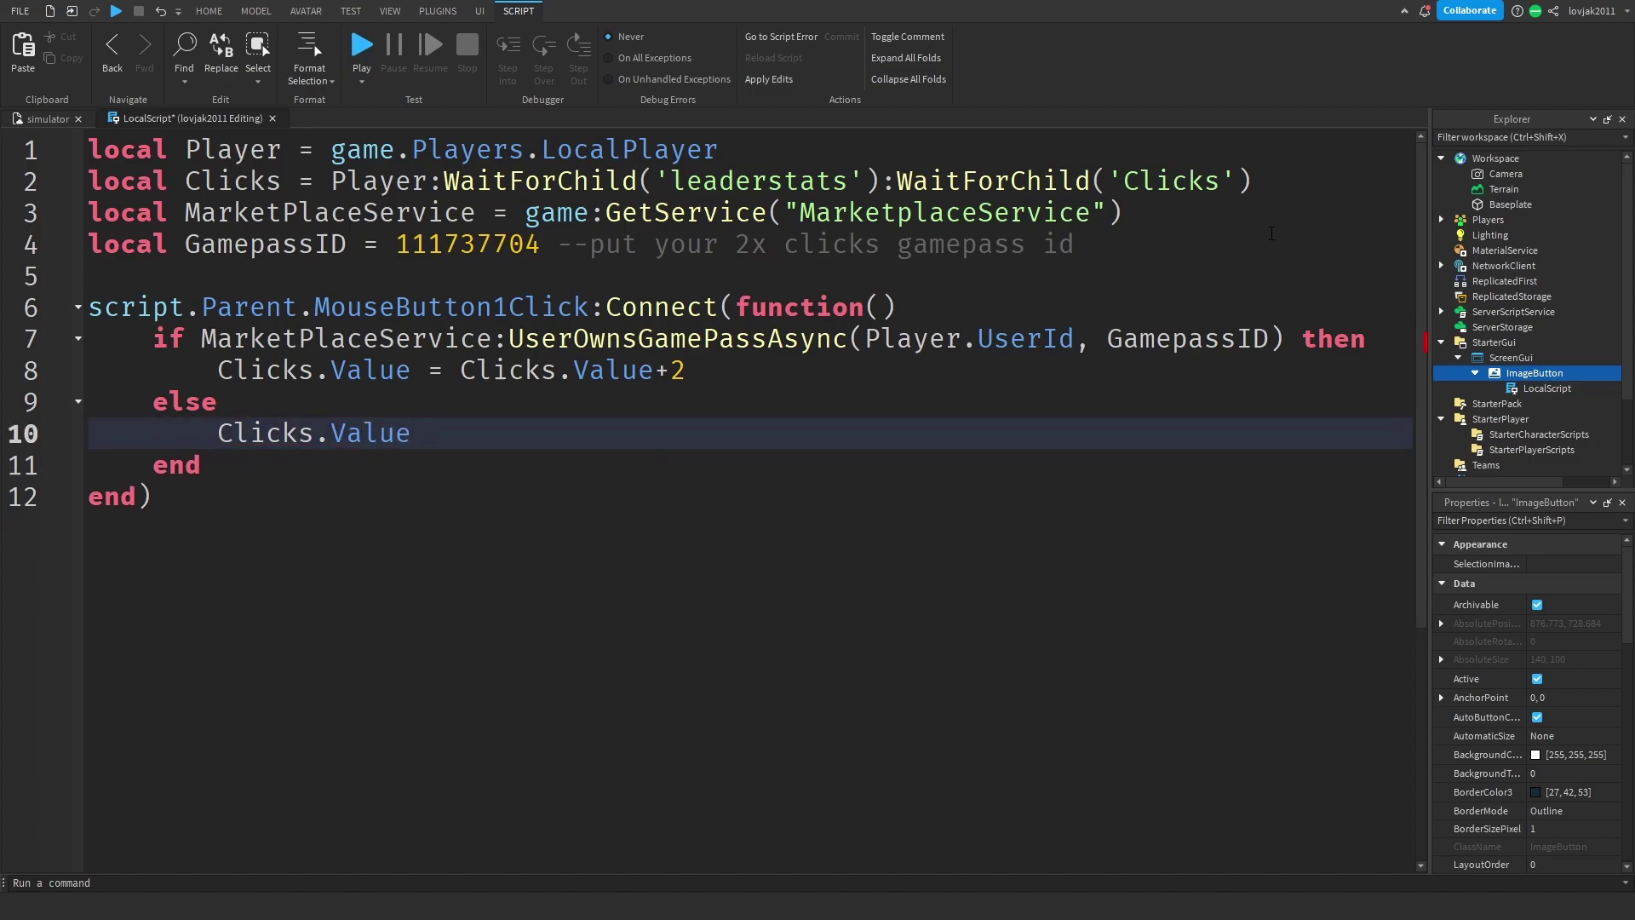
text(C)
key(BackSpace)
text(Cl)
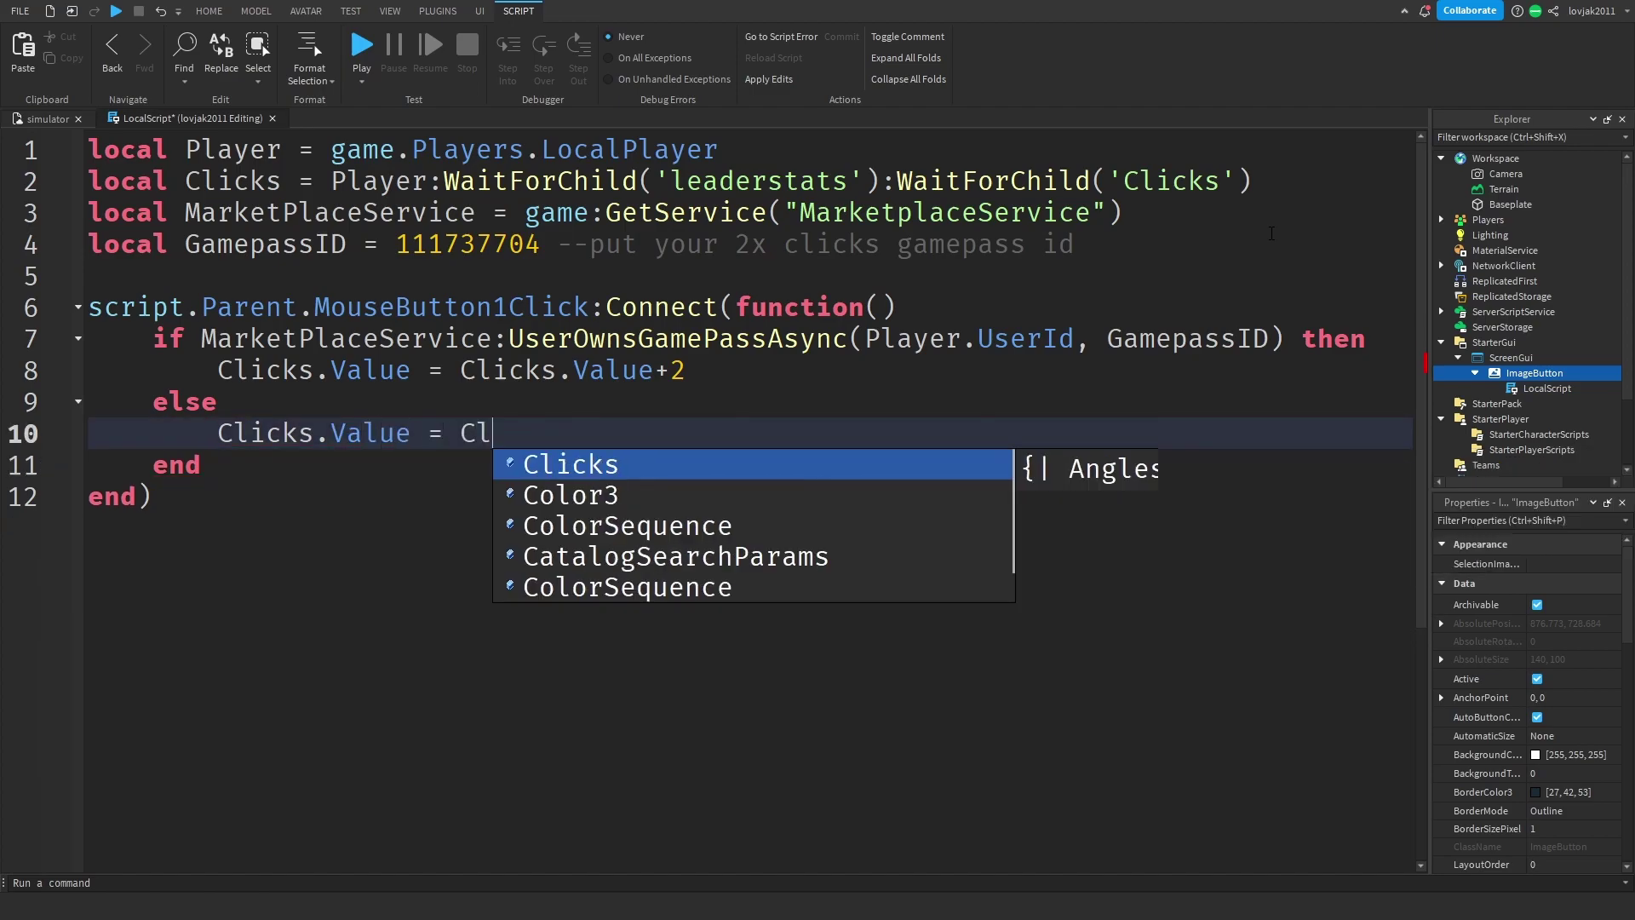
text(cik)
key(Tab)
text(.V)
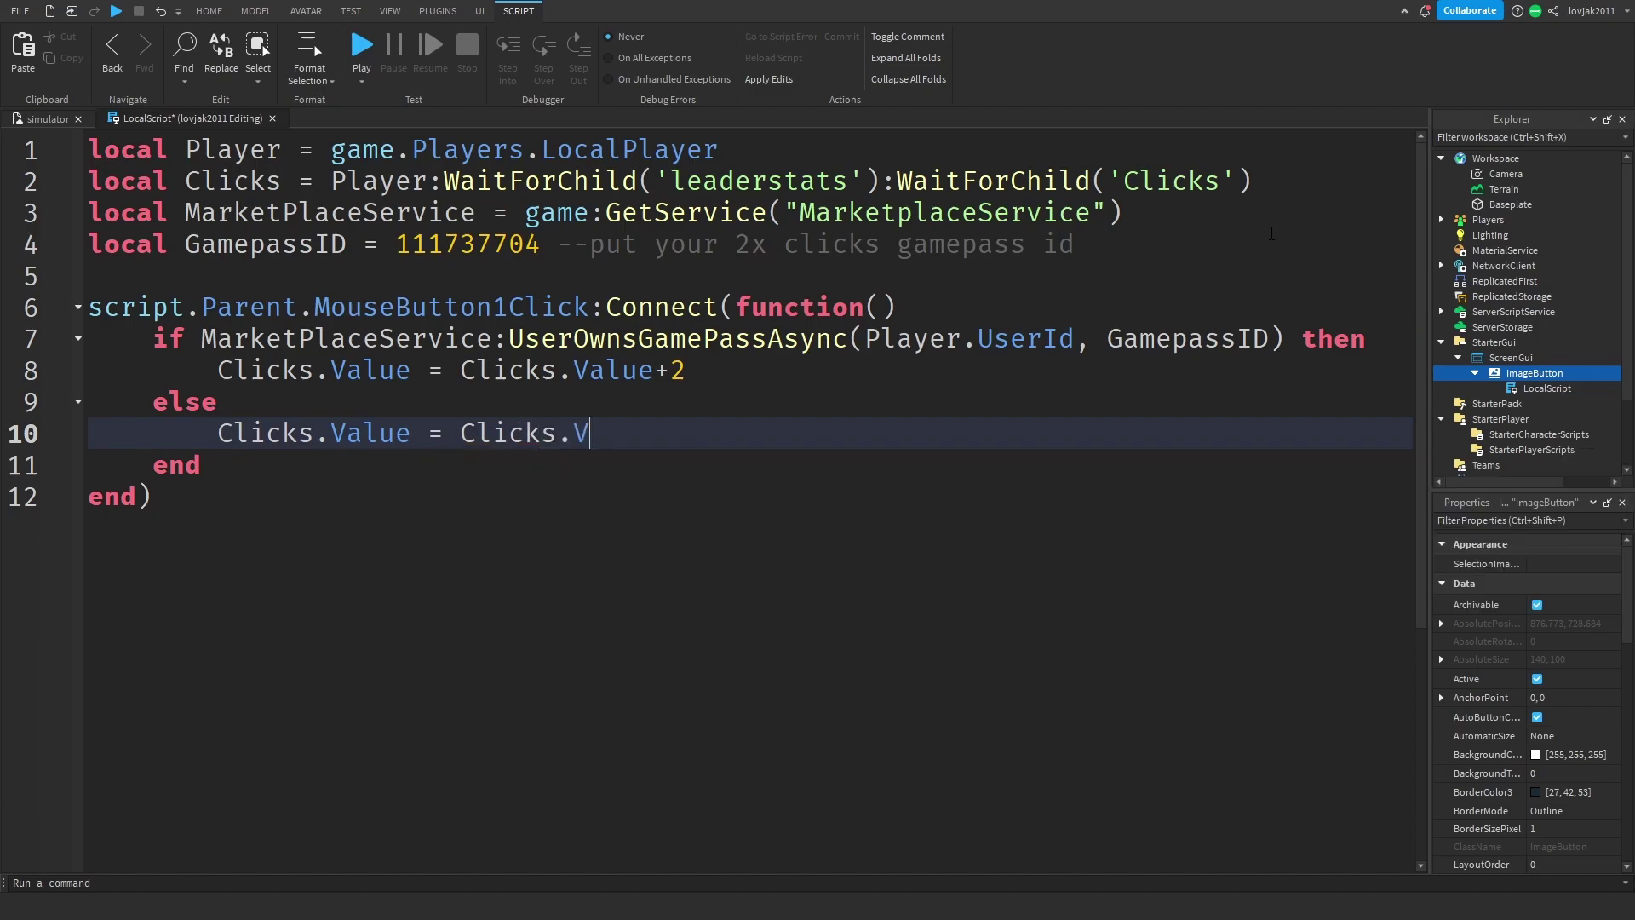
text(alue + 1)
click(664, 371)
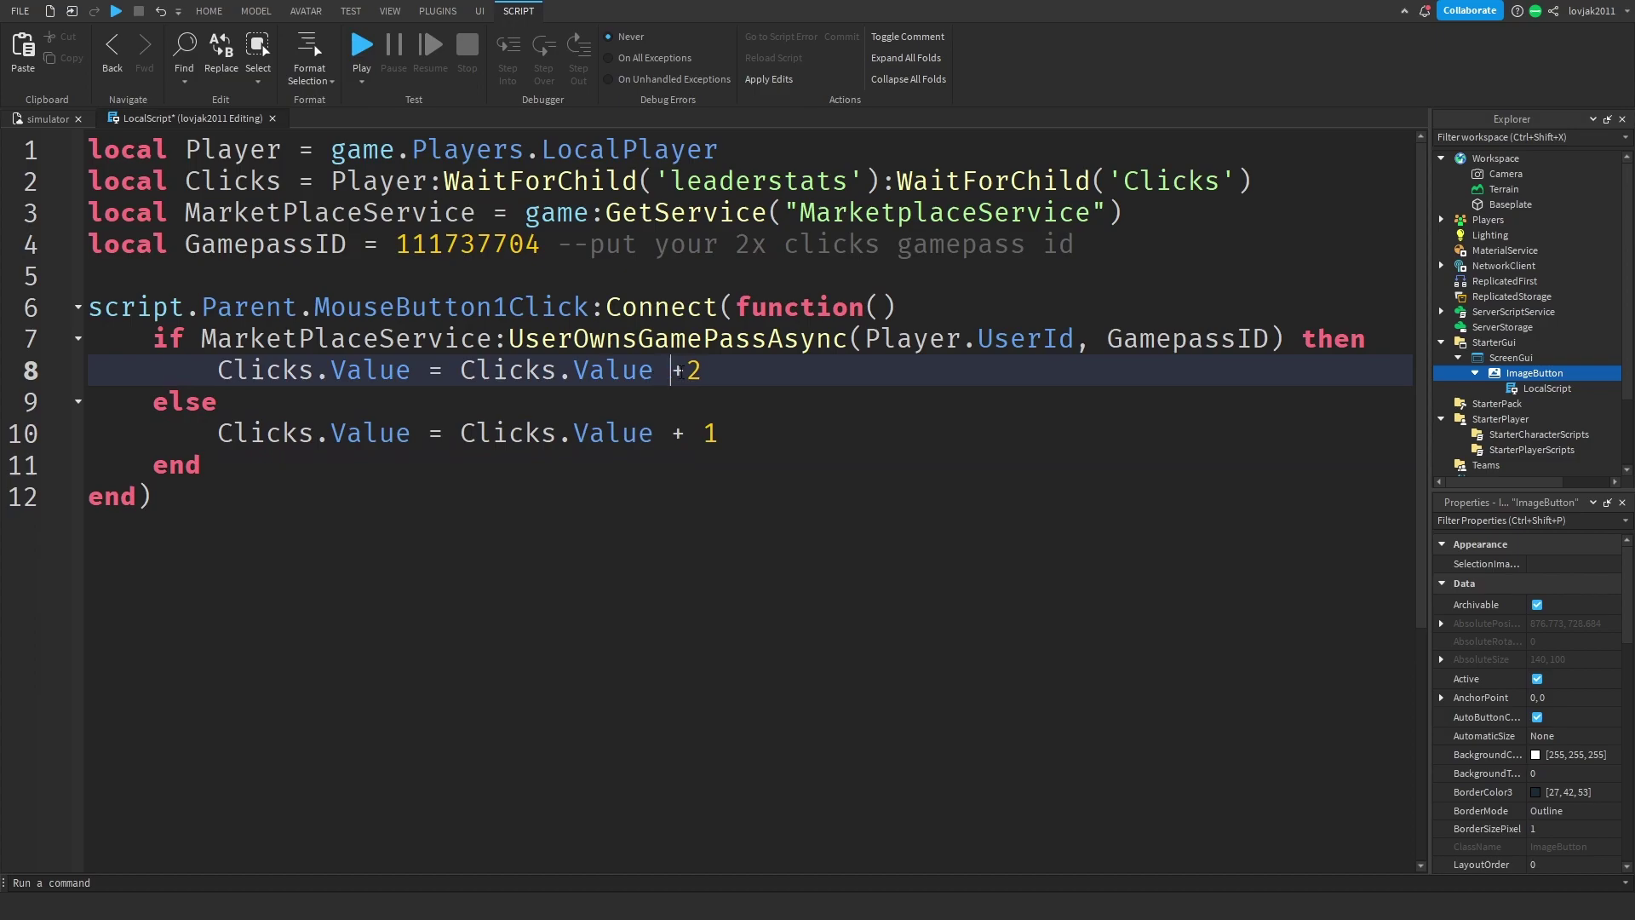
key(Right)
- Close the LocalScript and start a Play-mode playtest
click(272, 117)
click(209, 10)
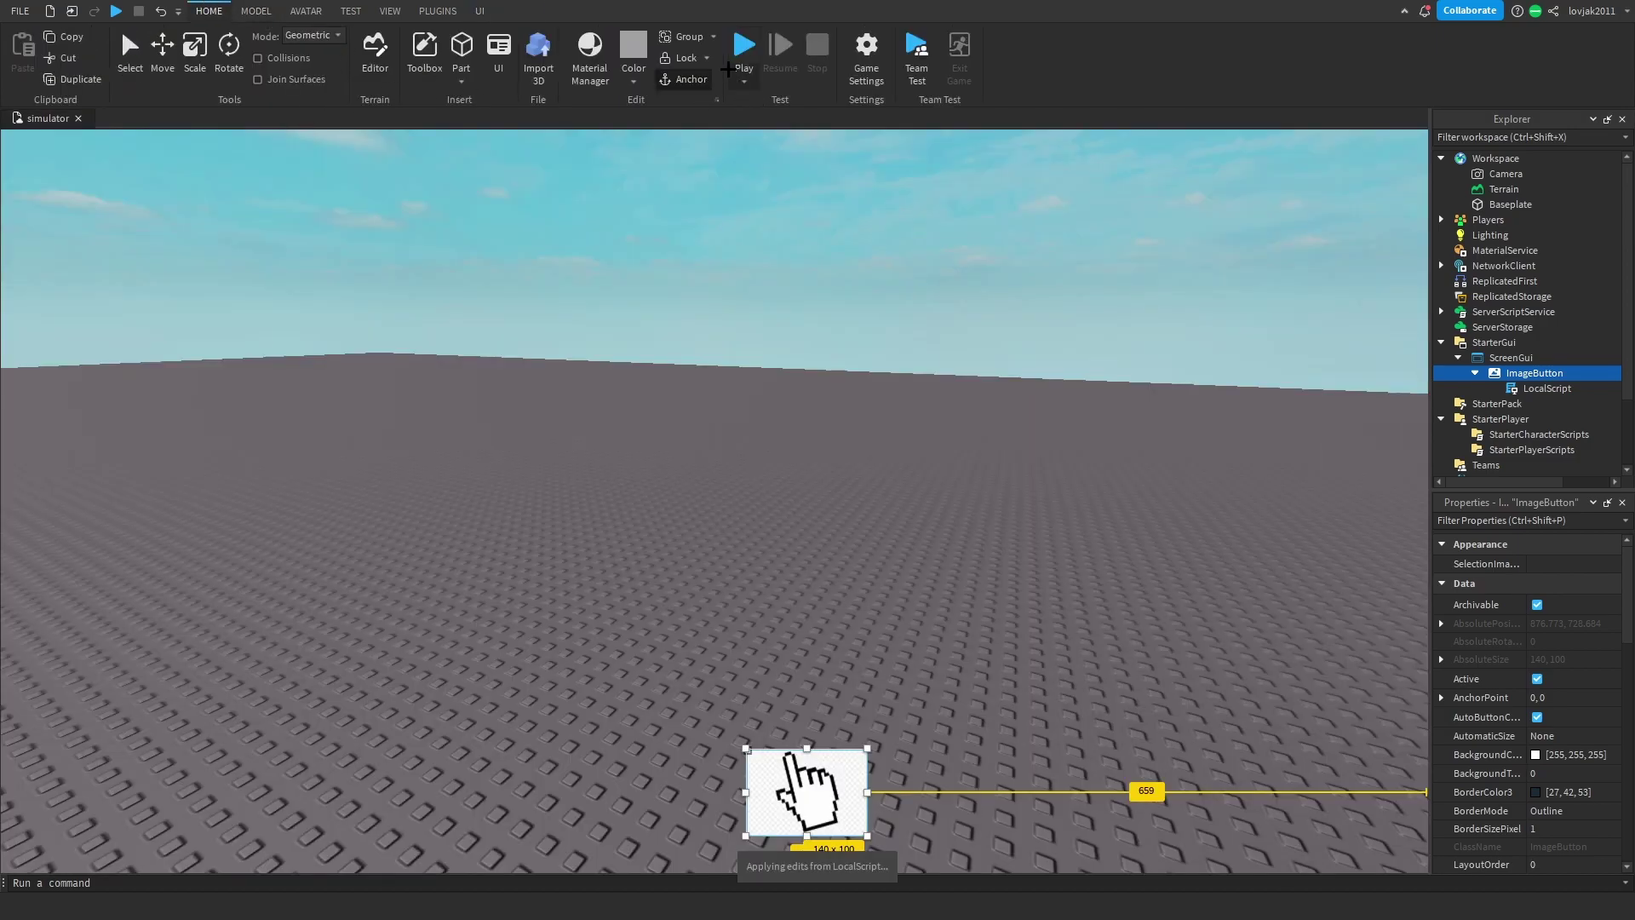
click(744, 49)
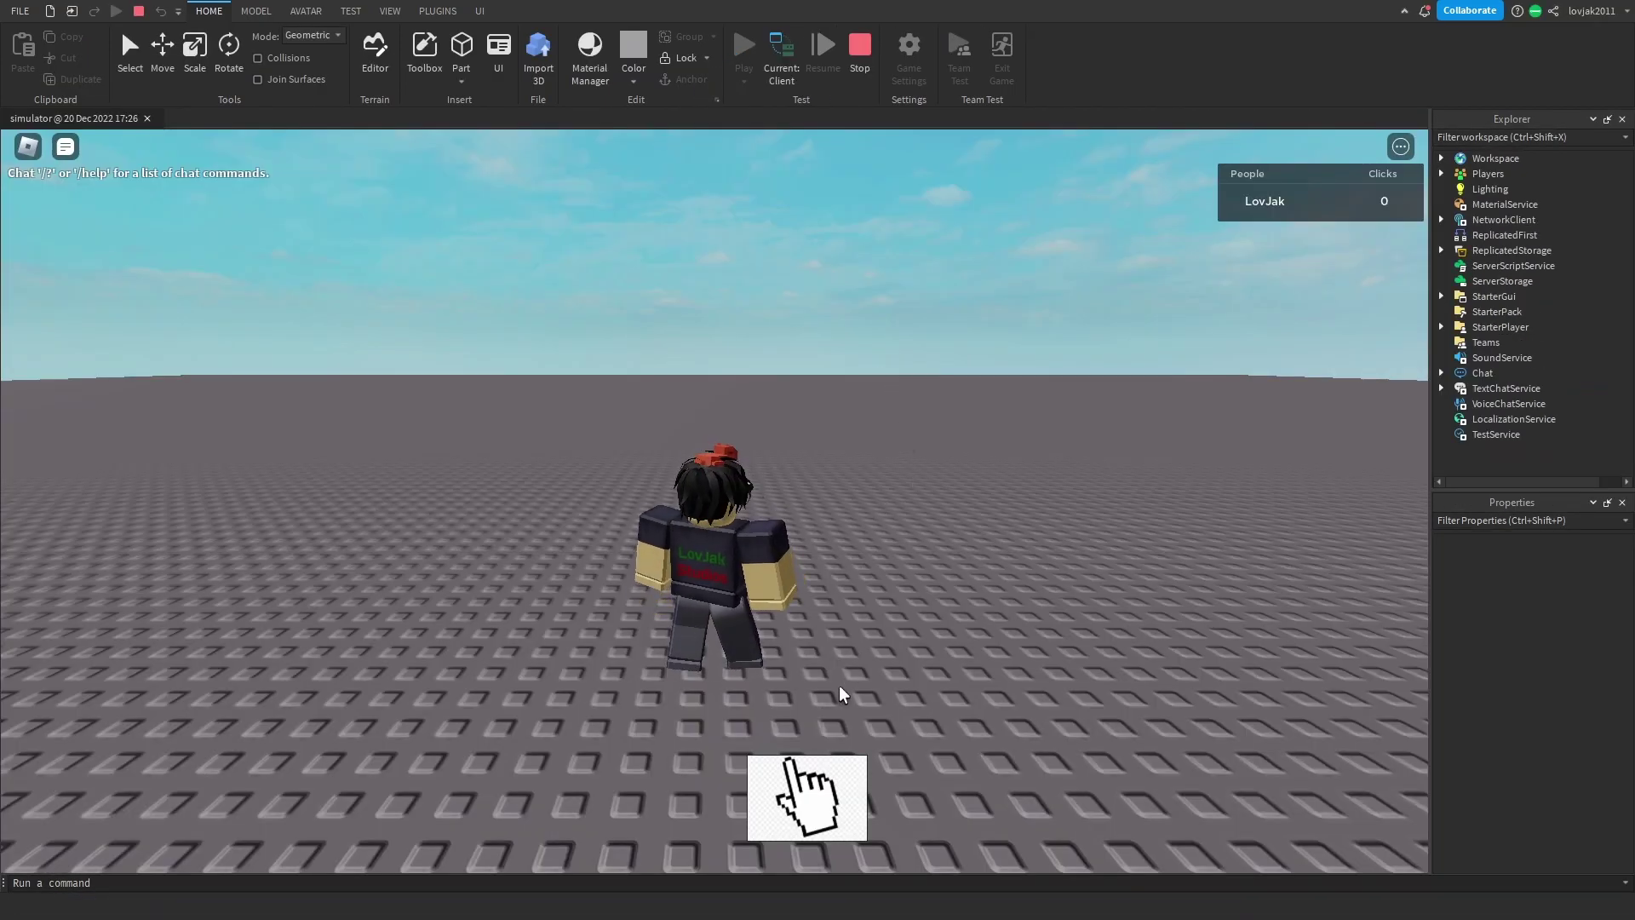
- Click the hand button until Clicks reaches 36, then stop the playtest
click(854, 827)
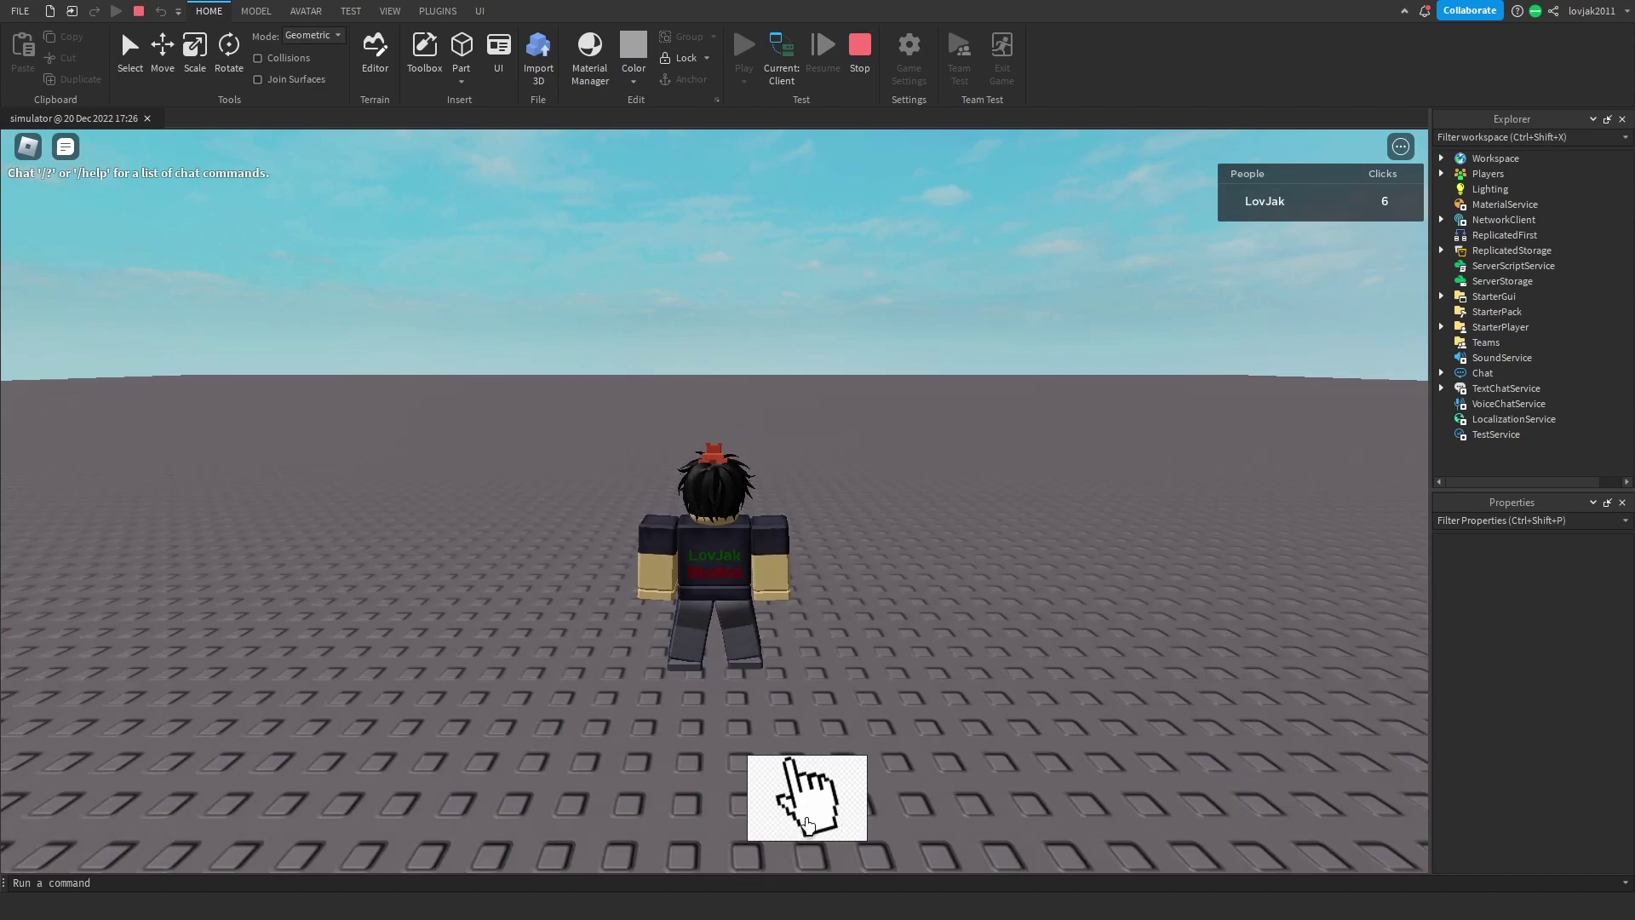
click(808, 818)
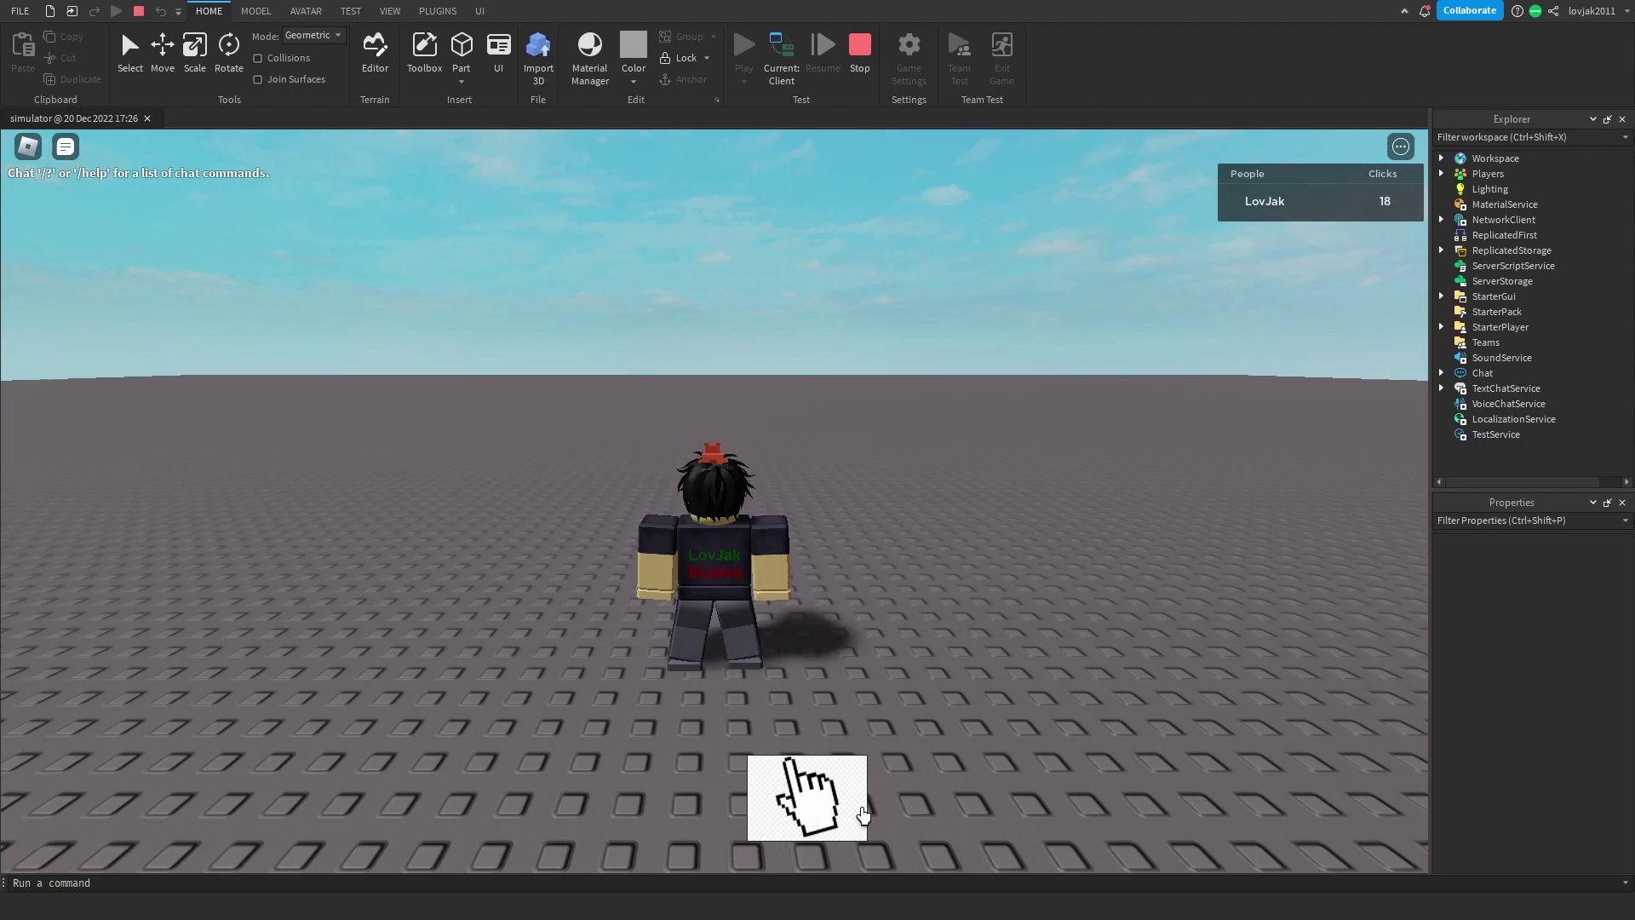
click(833, 821)
click(837, 817)
click(853, 57)
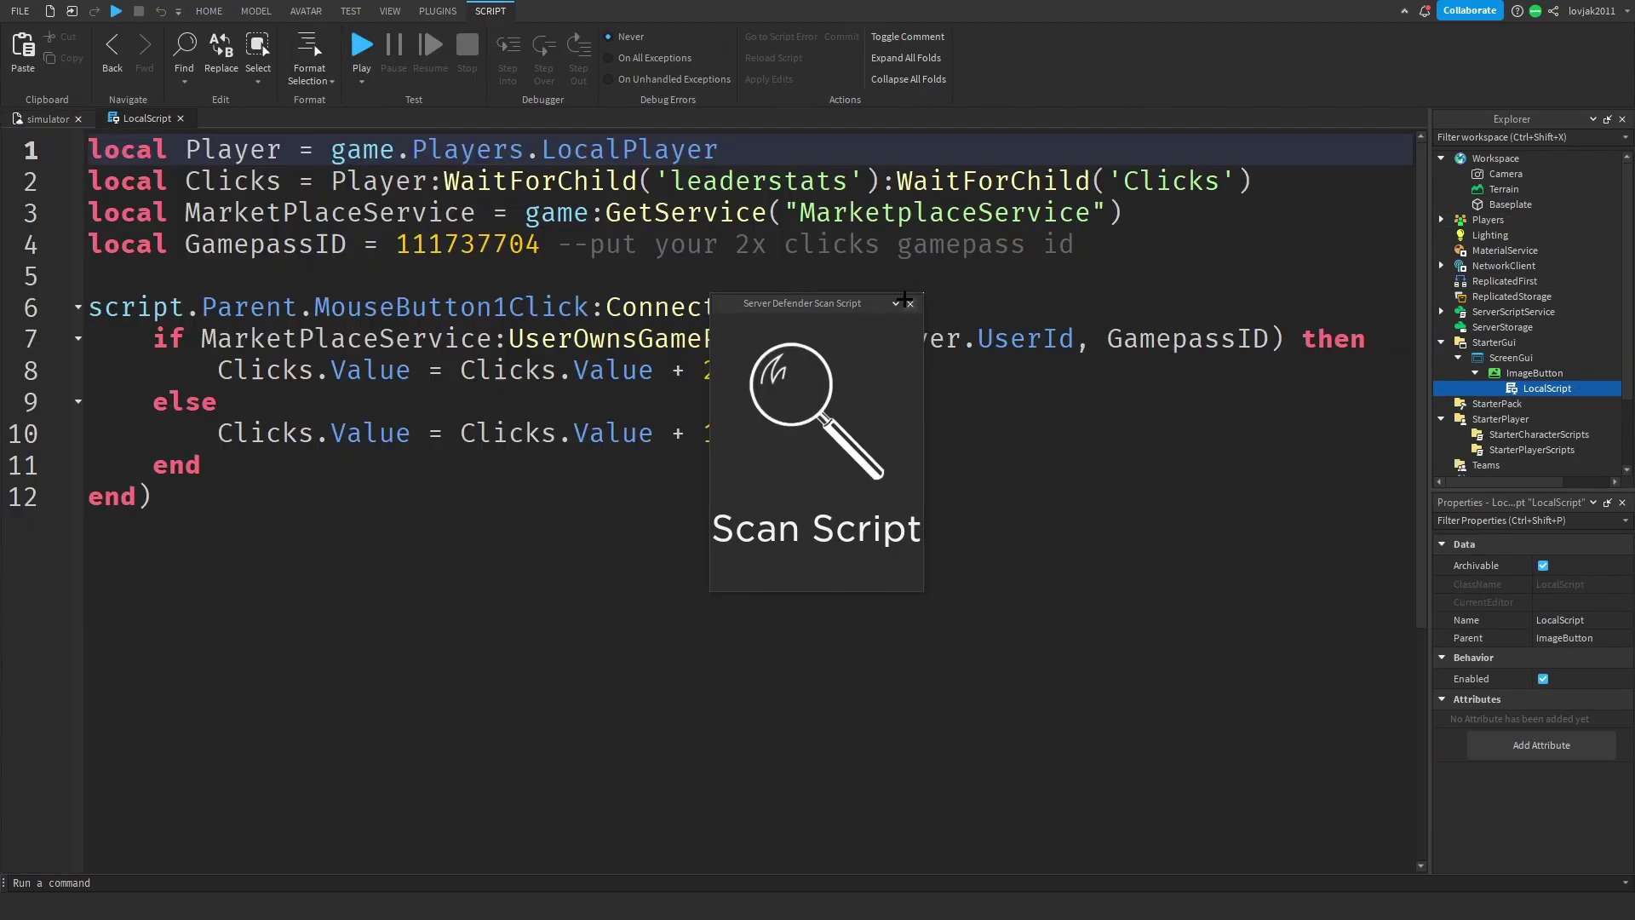
- Replace GamepassID 111737704 with 1, close the script, and start a fresh playtest
click(567, 278)
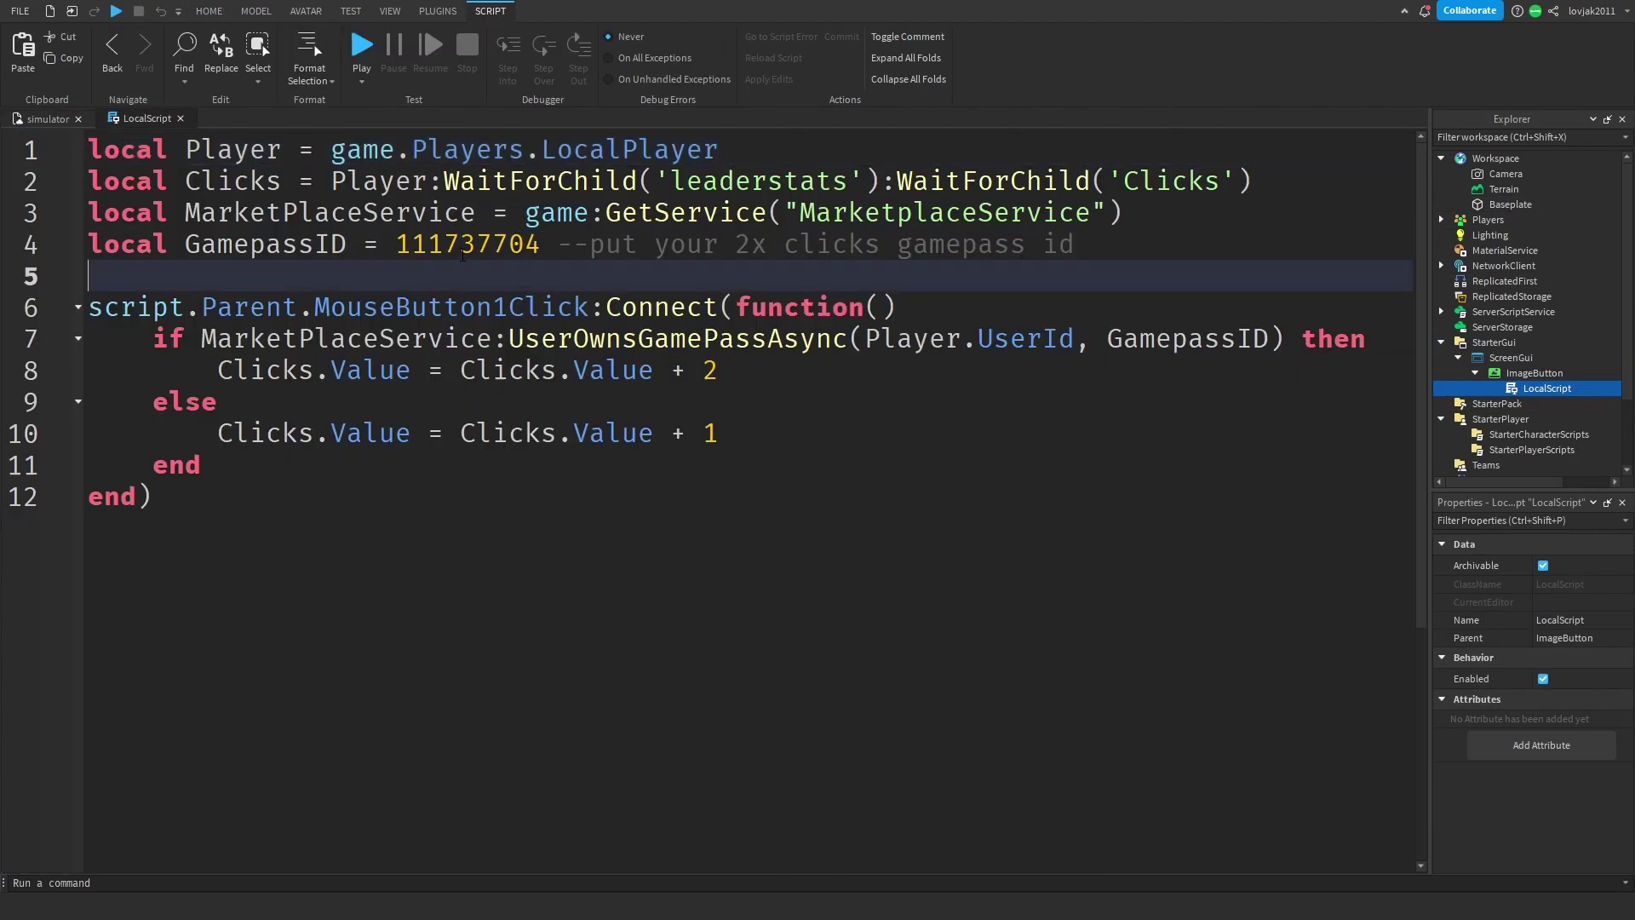
double_click(461, 253)
text(1)
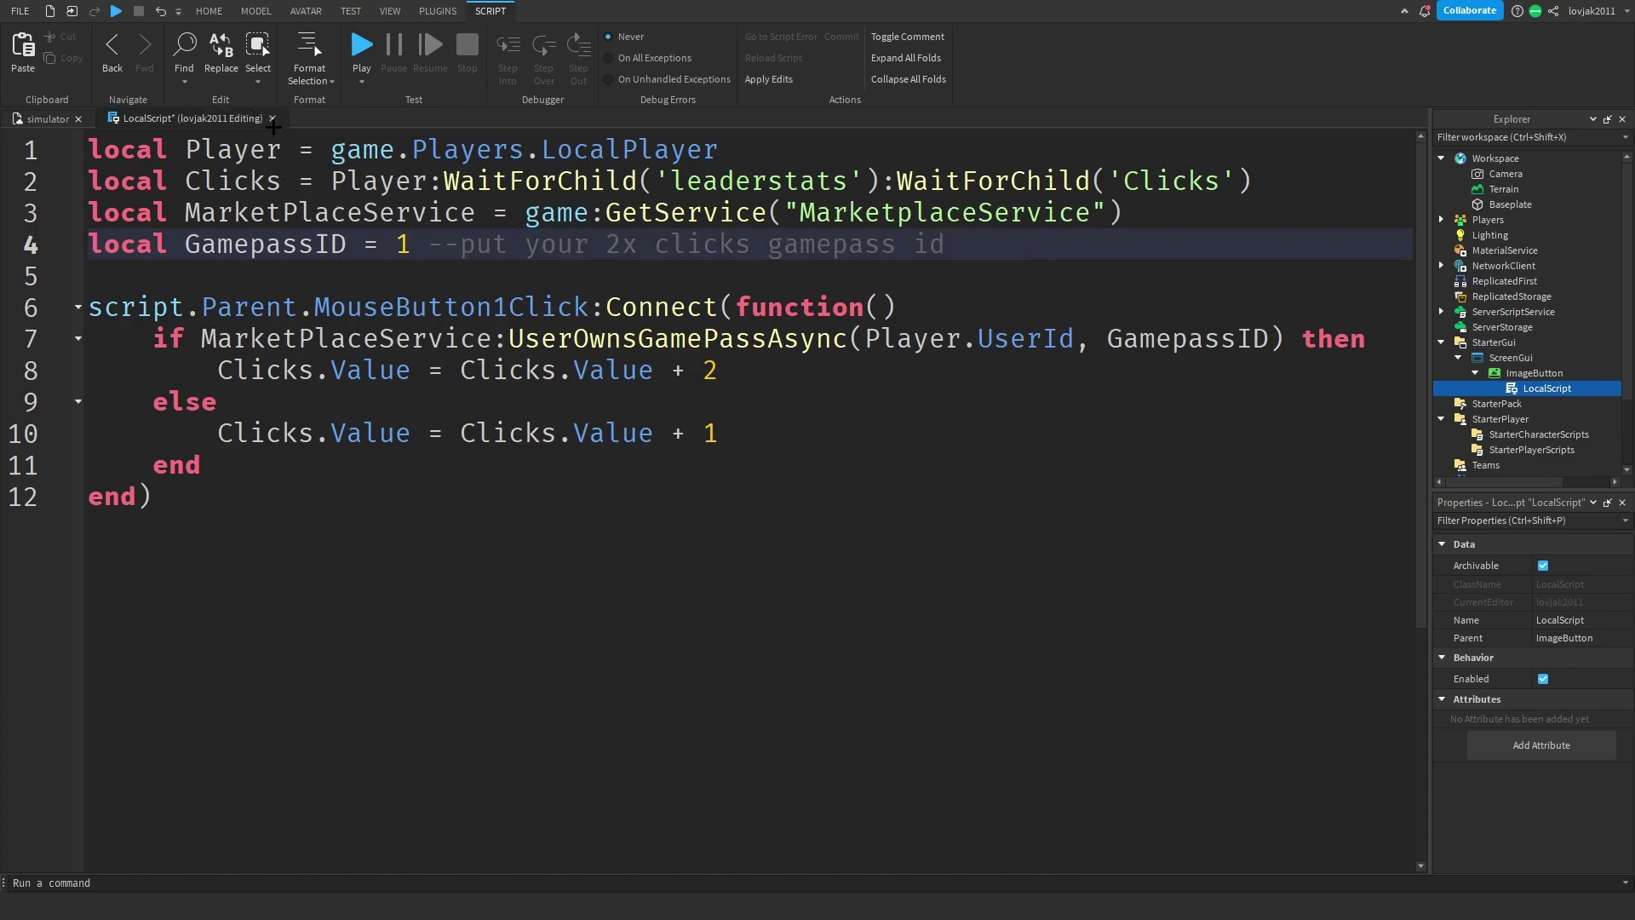
click(272, 117)
click(729, 45)
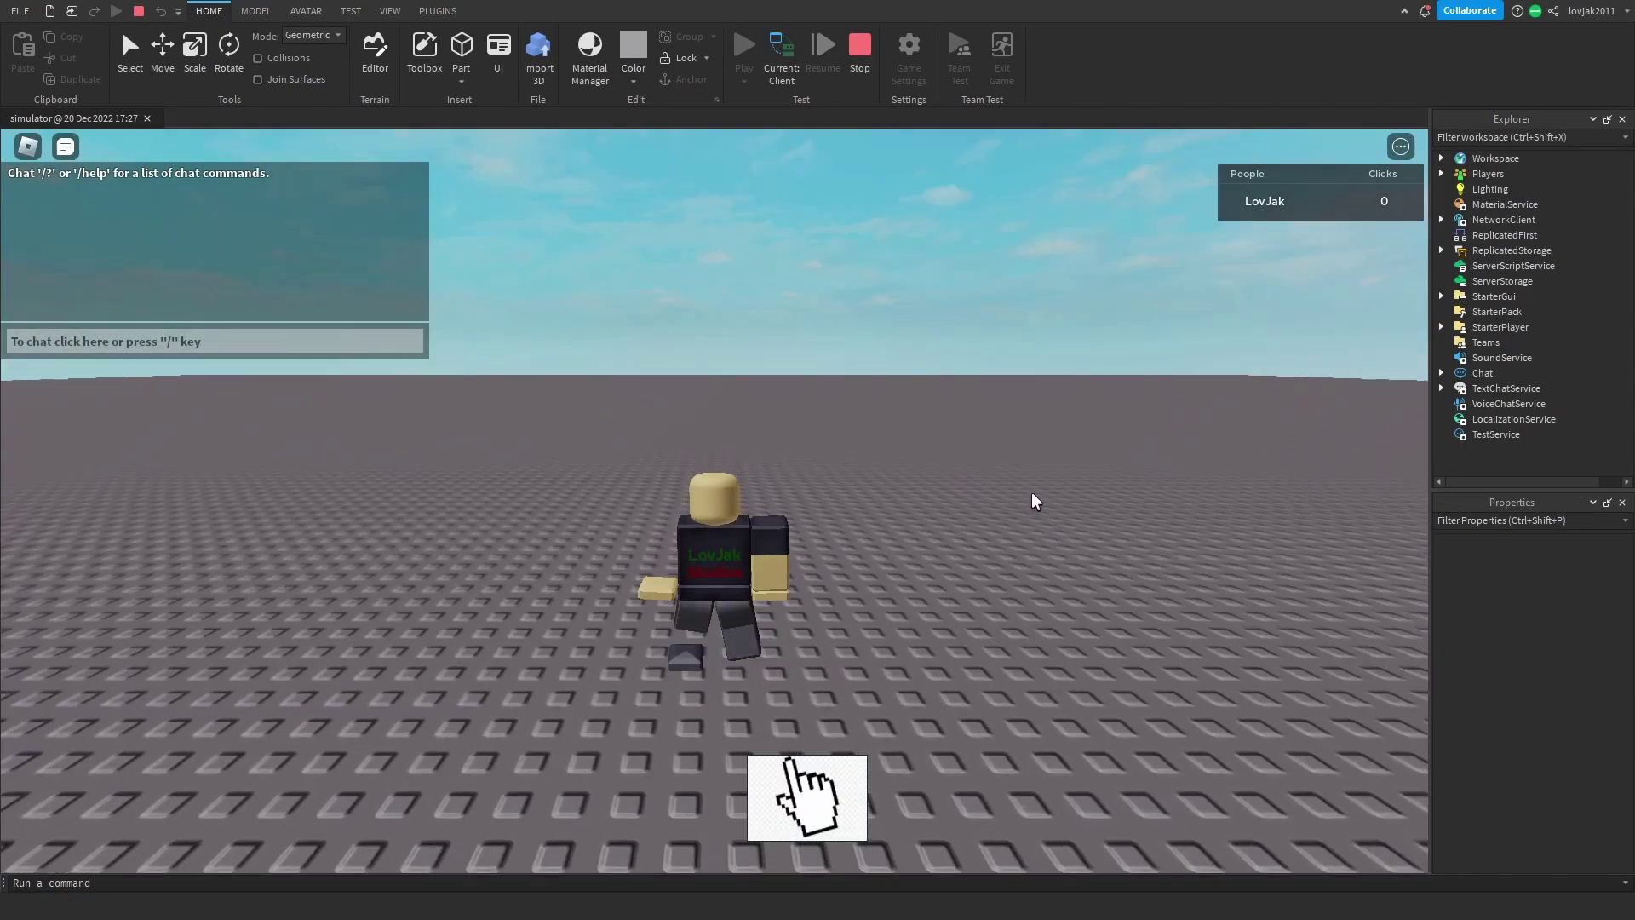
- Repeatedly click the in-game hand button, raising the Clicks leaderboard one per click to 23
double_click(823, 814)
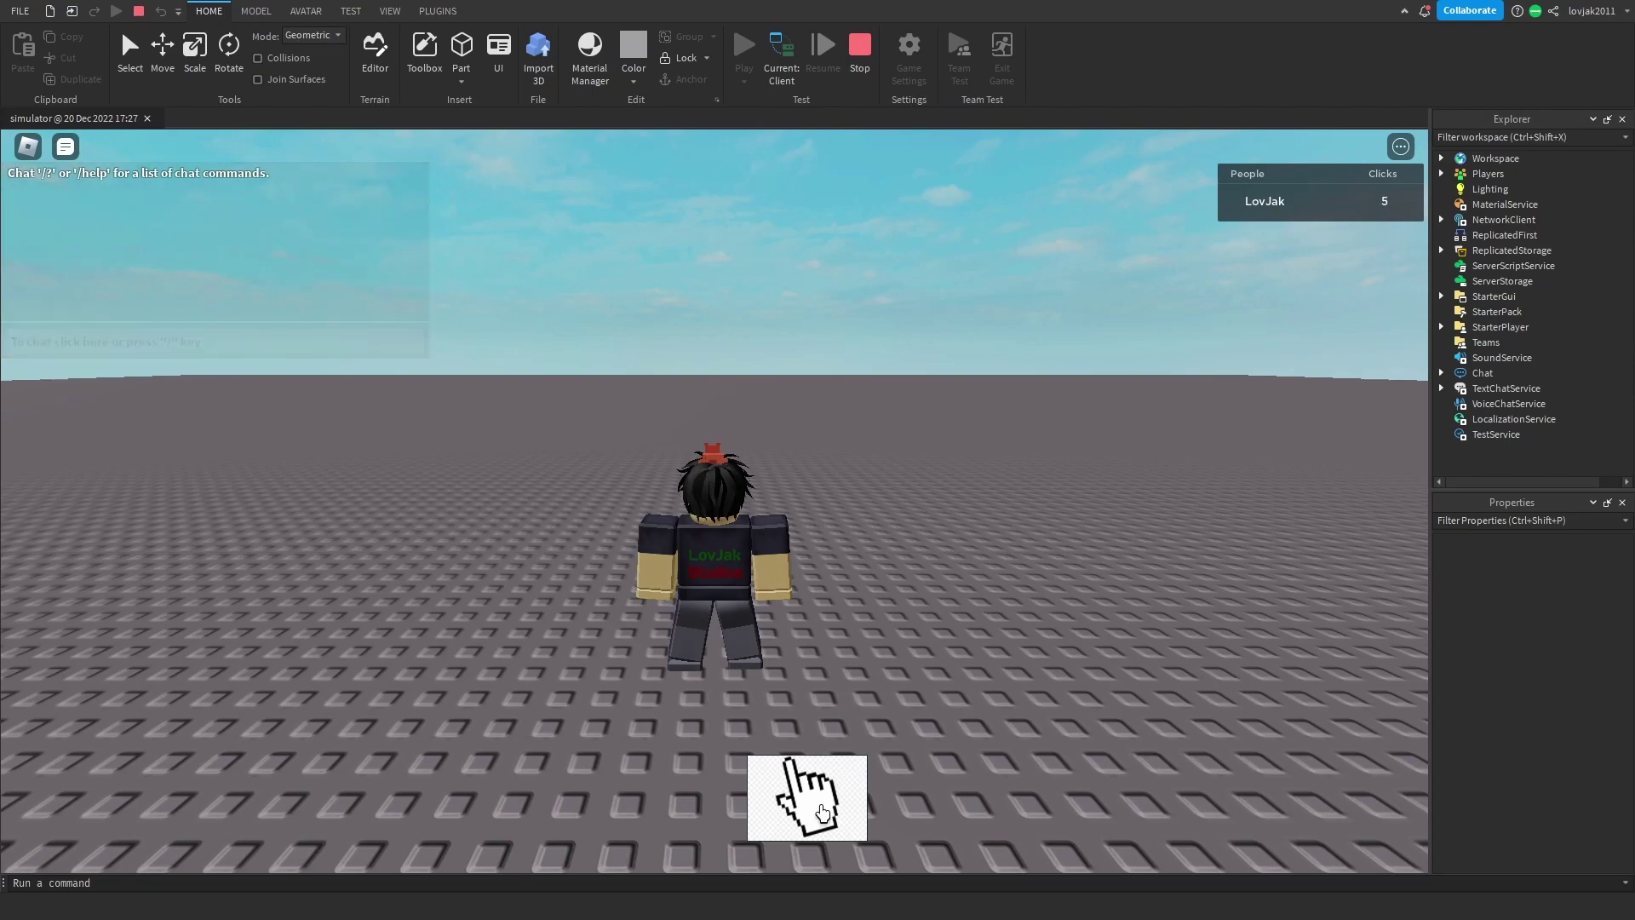
double_click(823, 813)
click(823, 813)
double_click(823, 813)
click(781, 800)
double_click(781, 800)
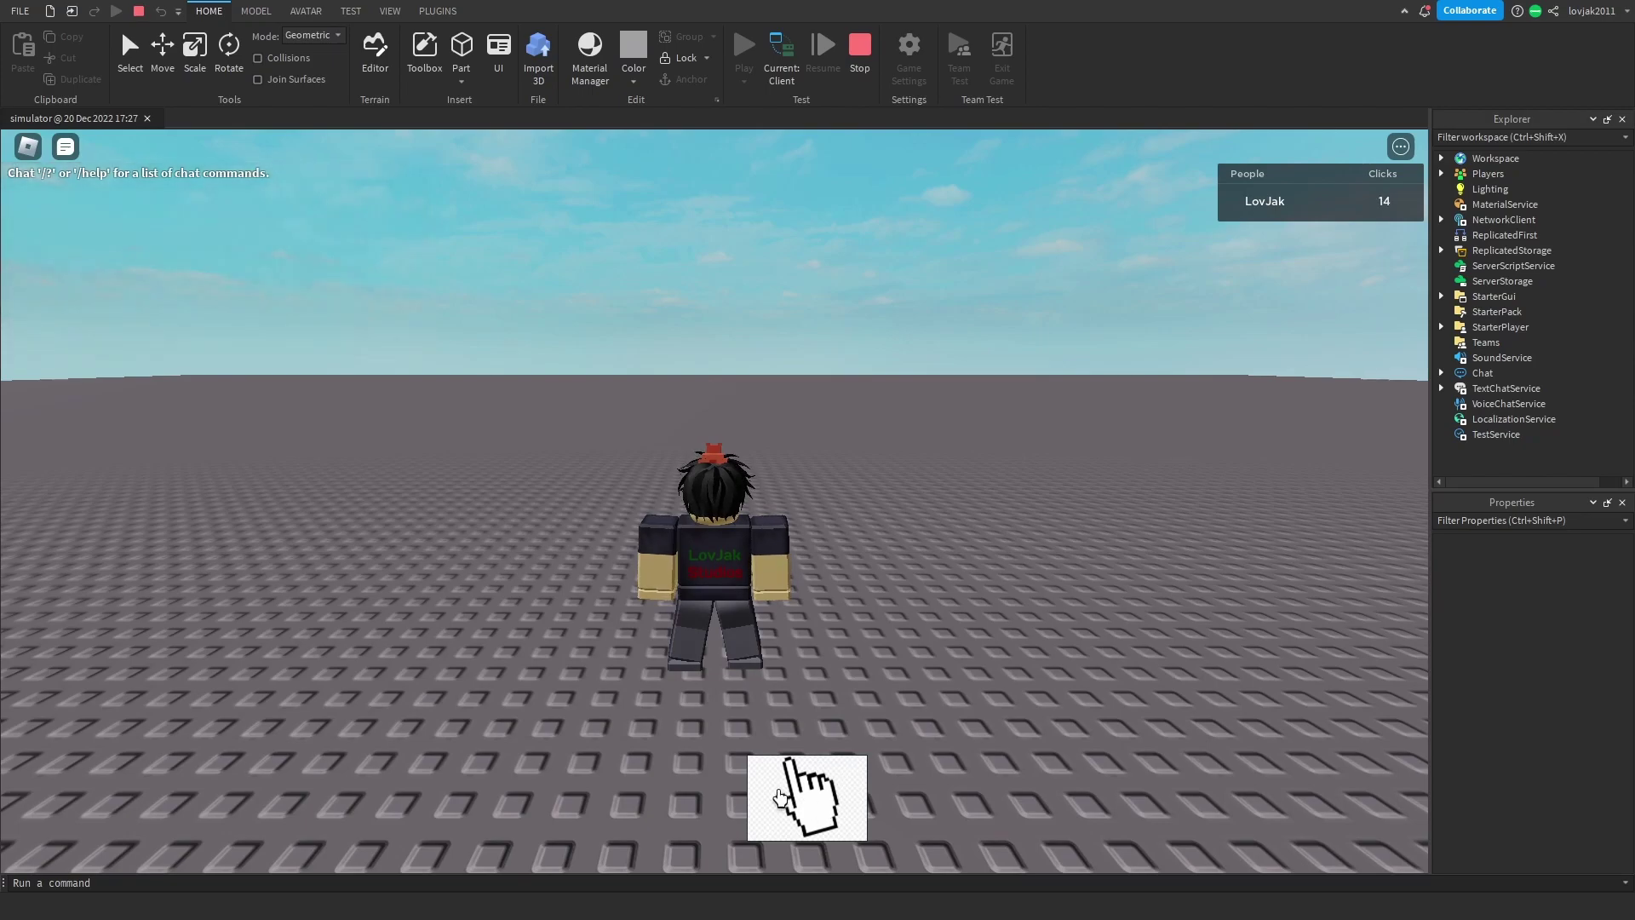
double_click(778, 794)
click(777, 795)
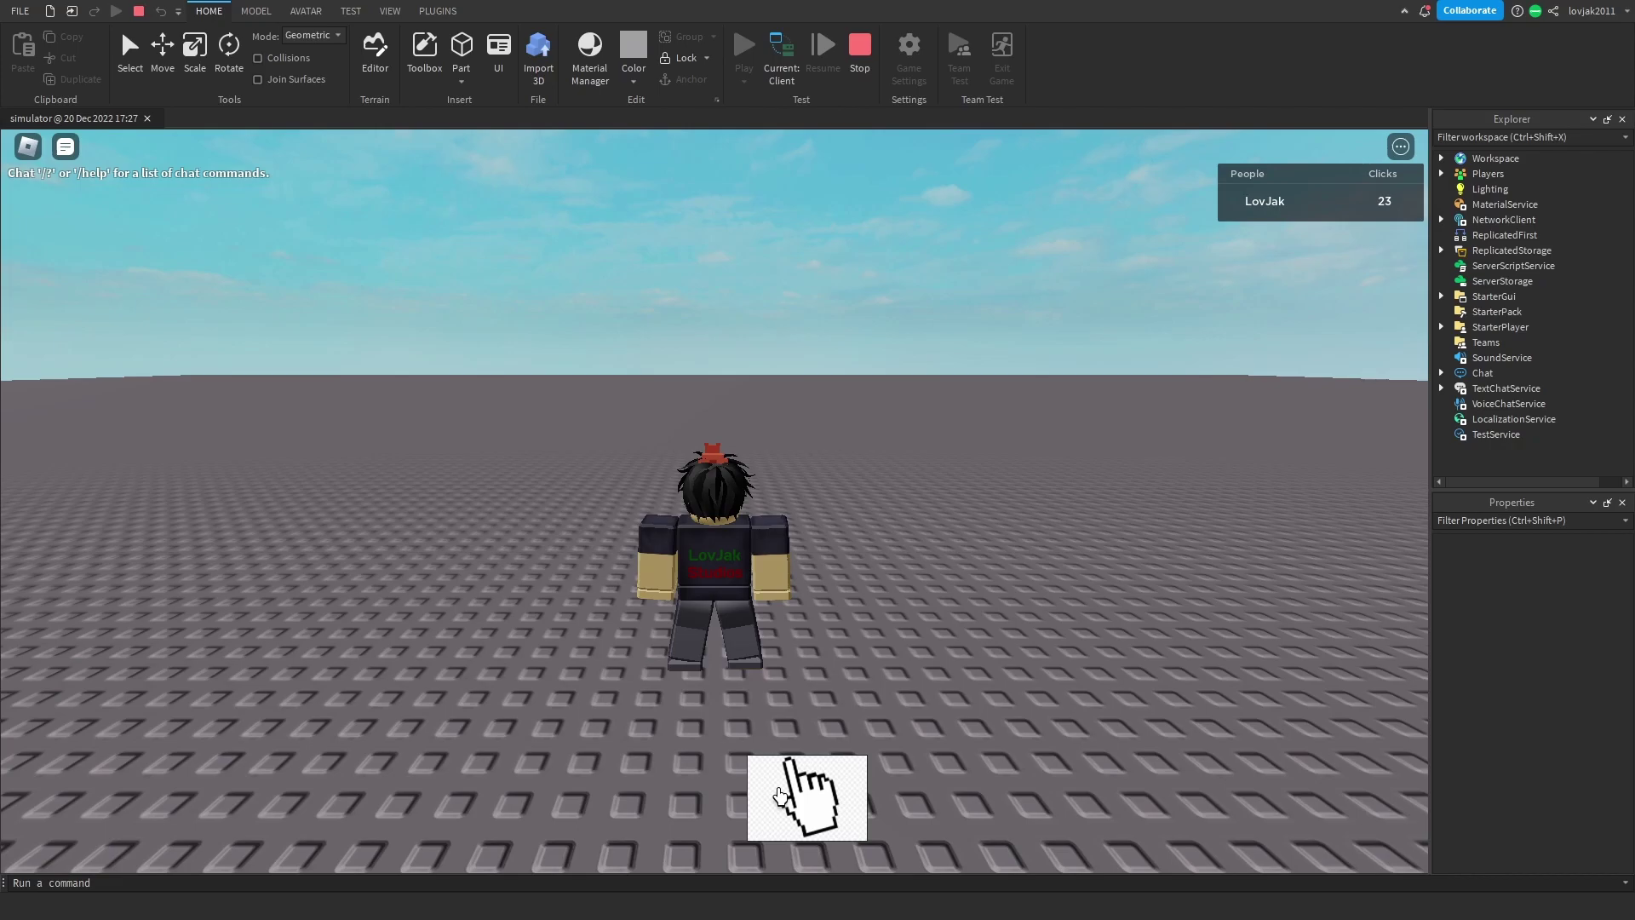